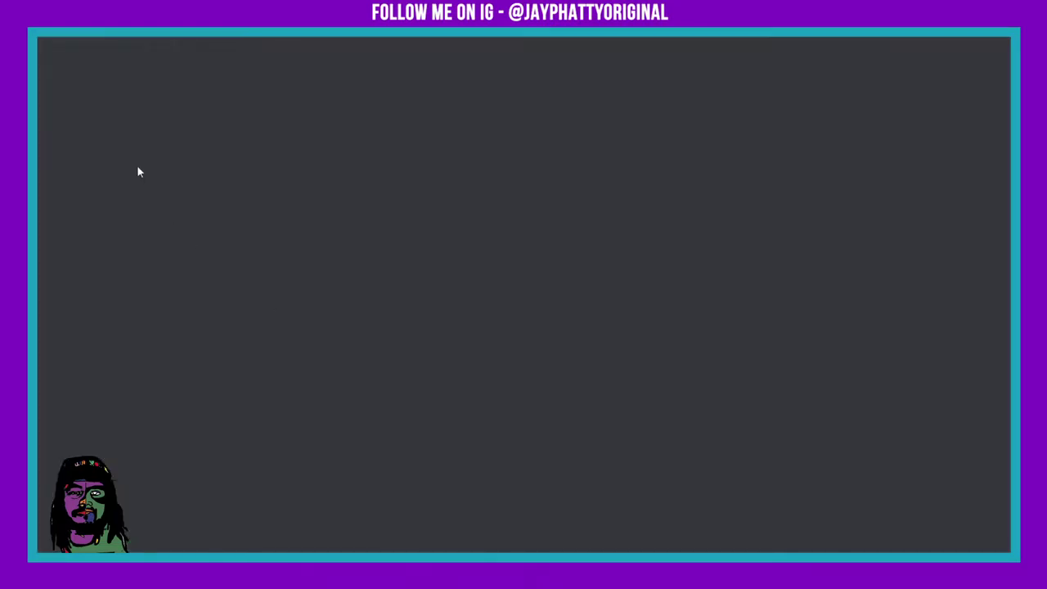
- Search the web for looperman and open the Looperman website
type("looper")
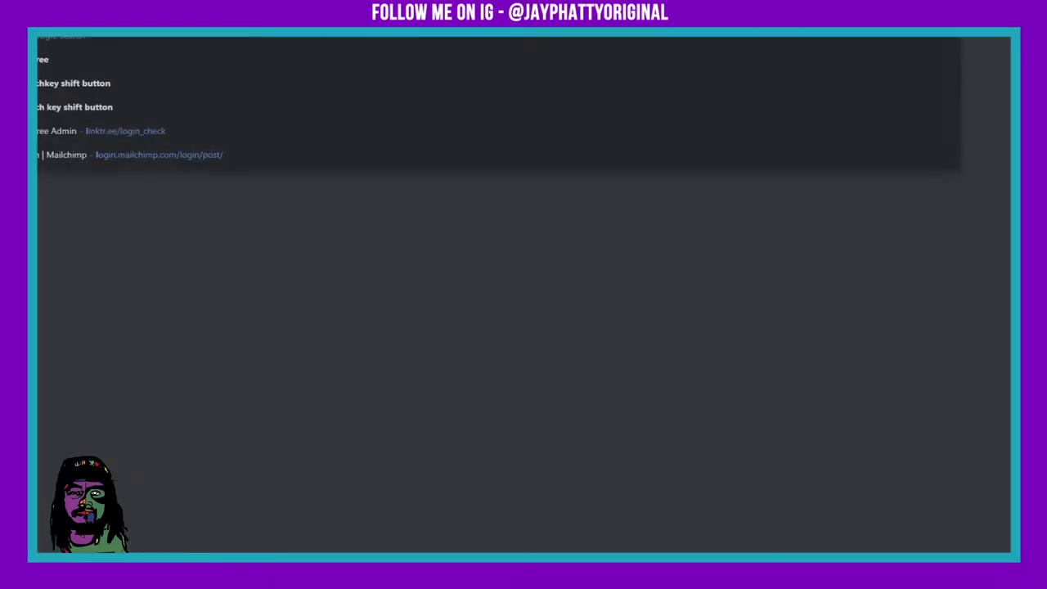
type("mam")
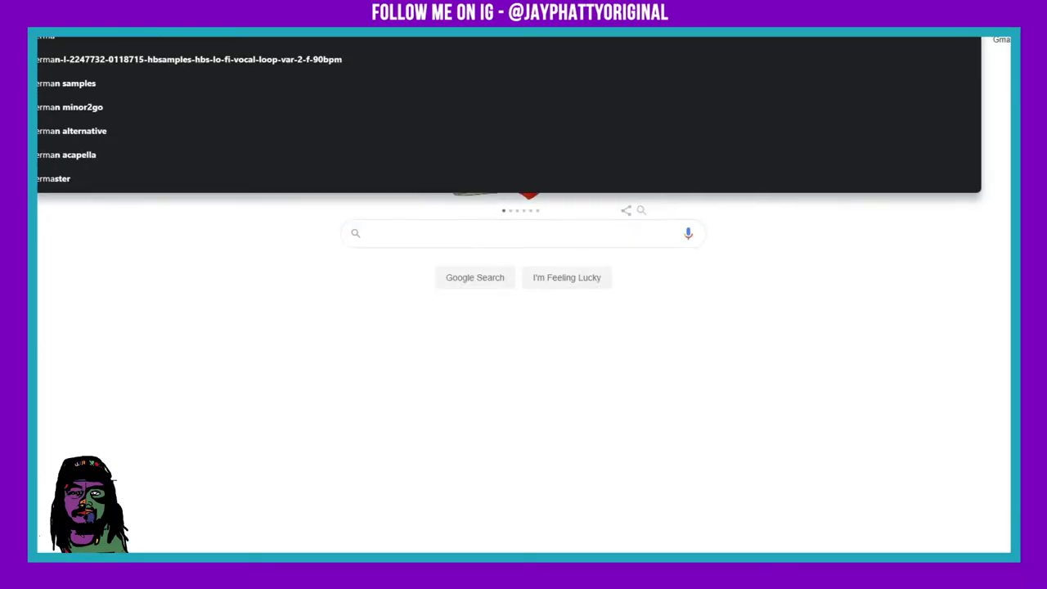
key("Return")
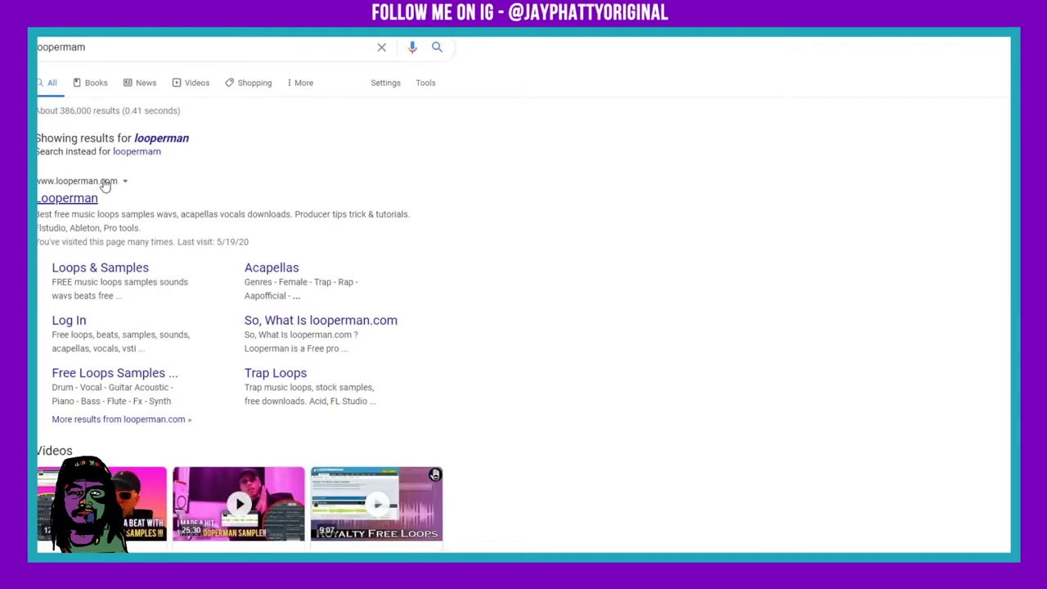
left_click(68, 199)
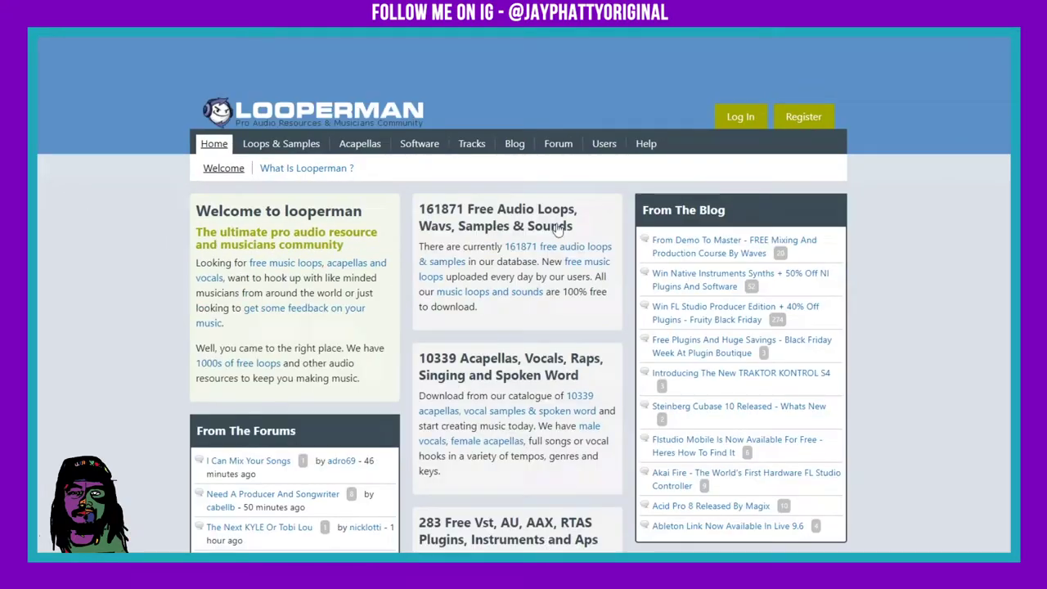
- Log in with the account's e-mail and password, passing the security check, enabling Remember Me and agreeing to the terms
left_click(733, 123)
left_click(495, 180)
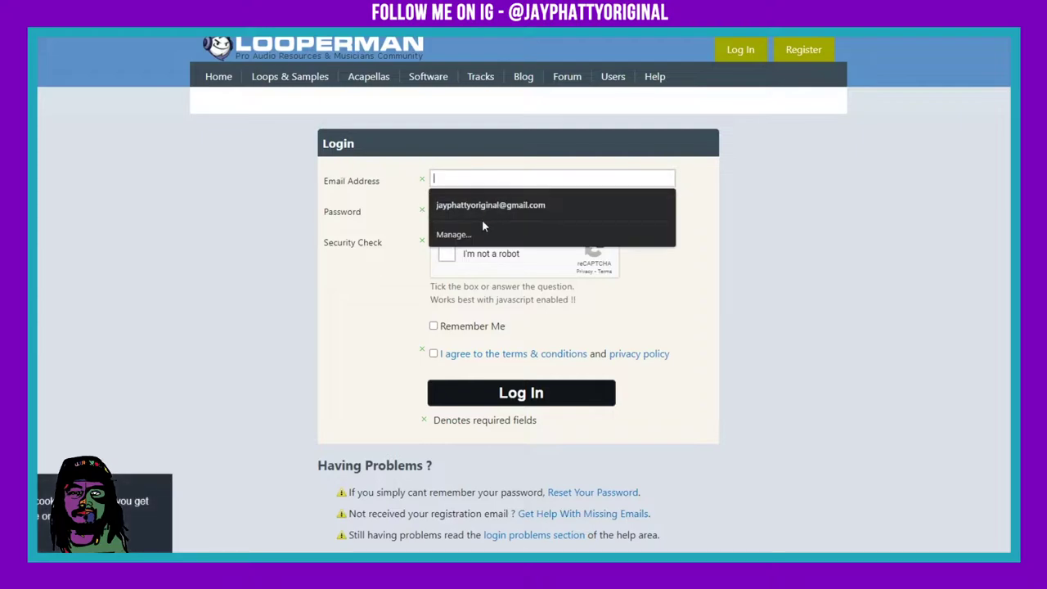
left_click(478, 203)
left_click(466, 208)
type("••")
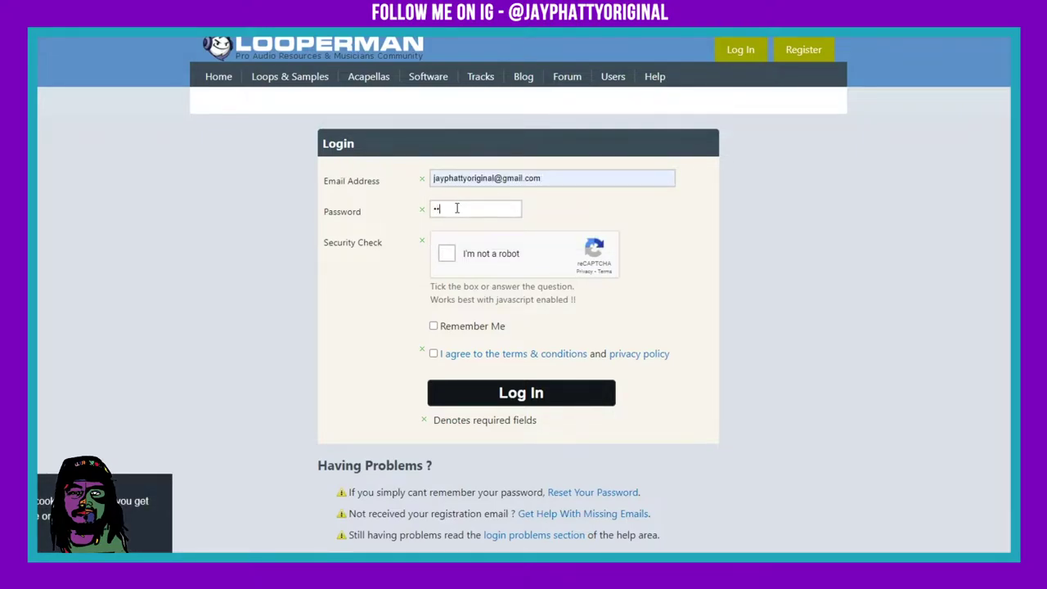
type("••")
left_click(446, 253)
left_click(434, 325)
left_click(434, 355)
left_click(474, 392)
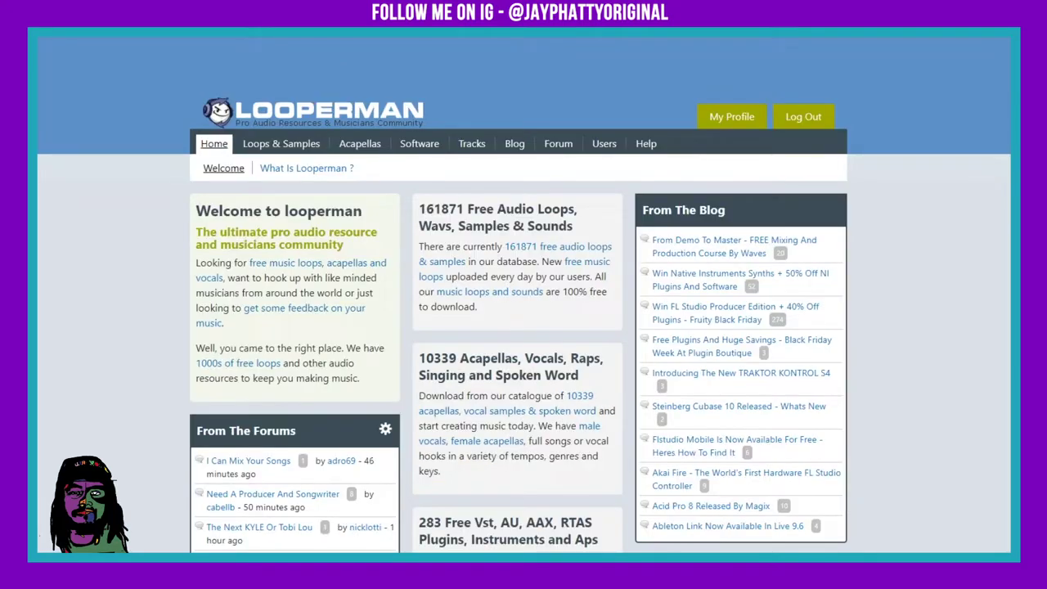
- Open the Loops & Samples section of the site
left_click(291, 146)
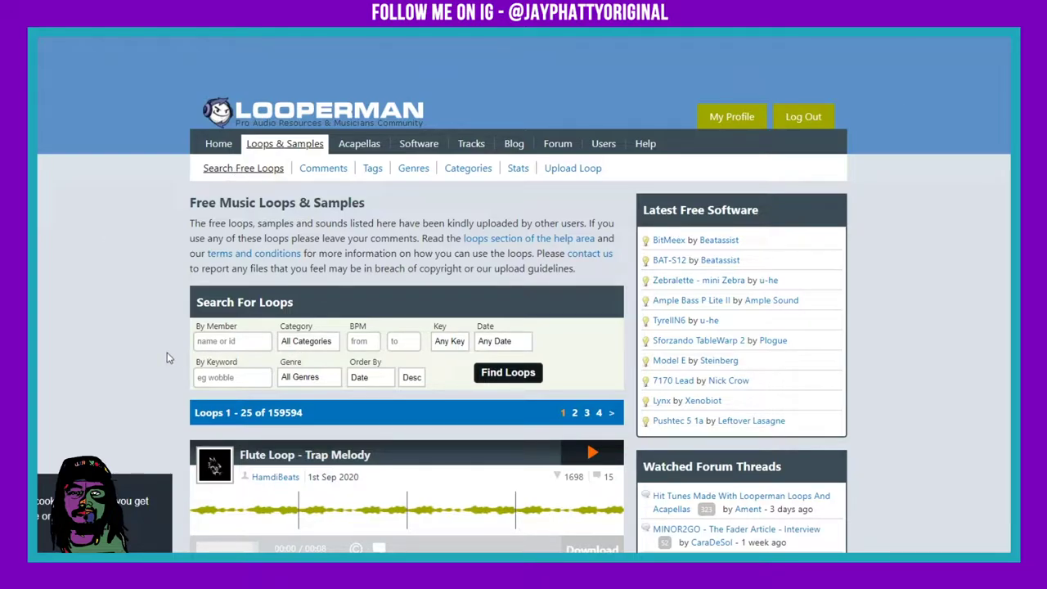
left_click(249, 344)
type("county")
key("BackSpace")
key("BackSpace")
key("BackSpace")
- Try to find loops with the keyword "country sample"
left_click(242, 377)
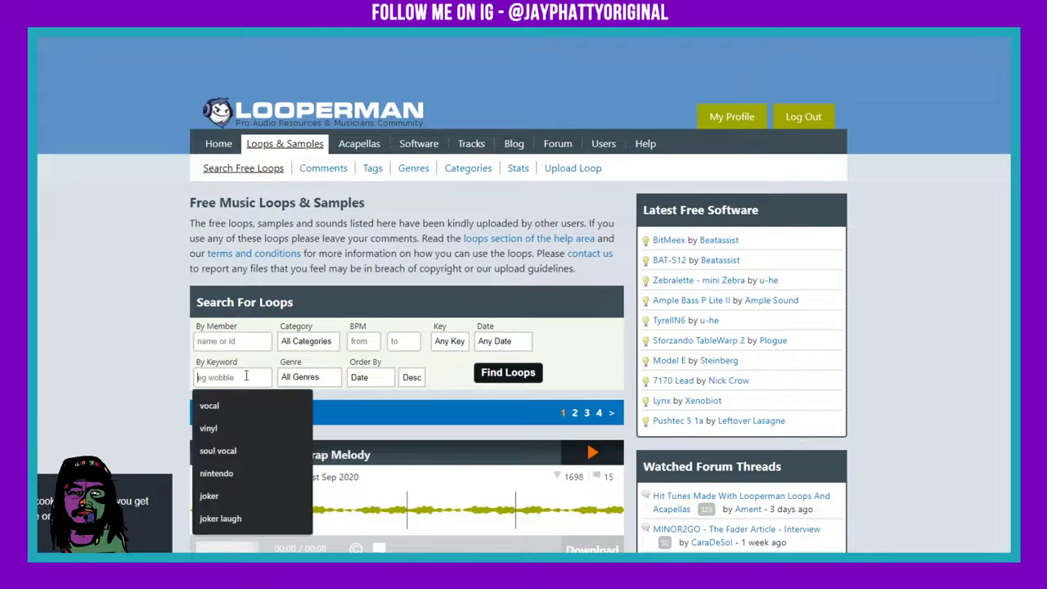
type("country sample")
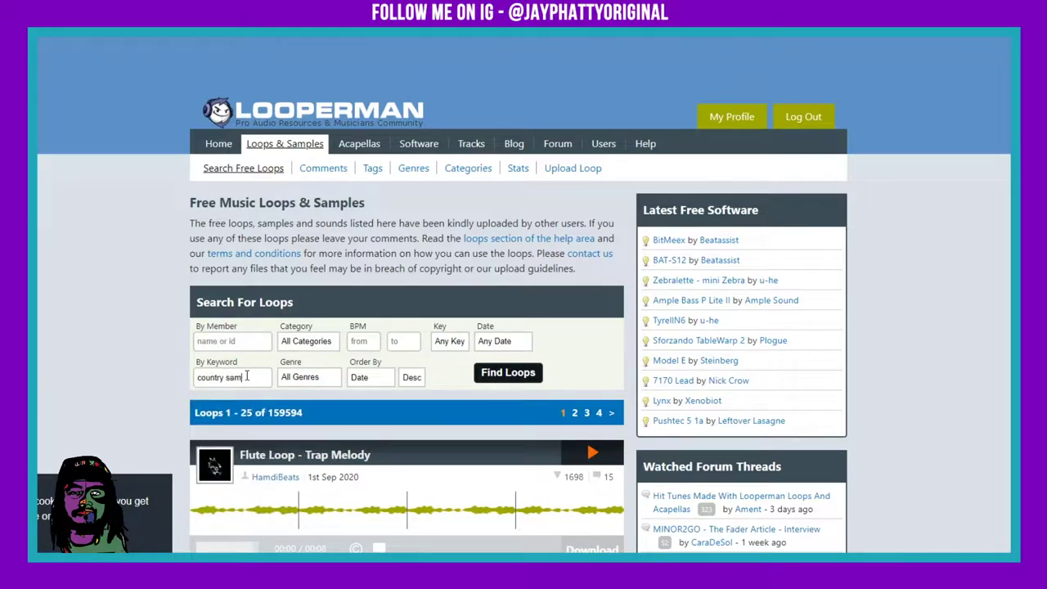
left_click(507, 374)
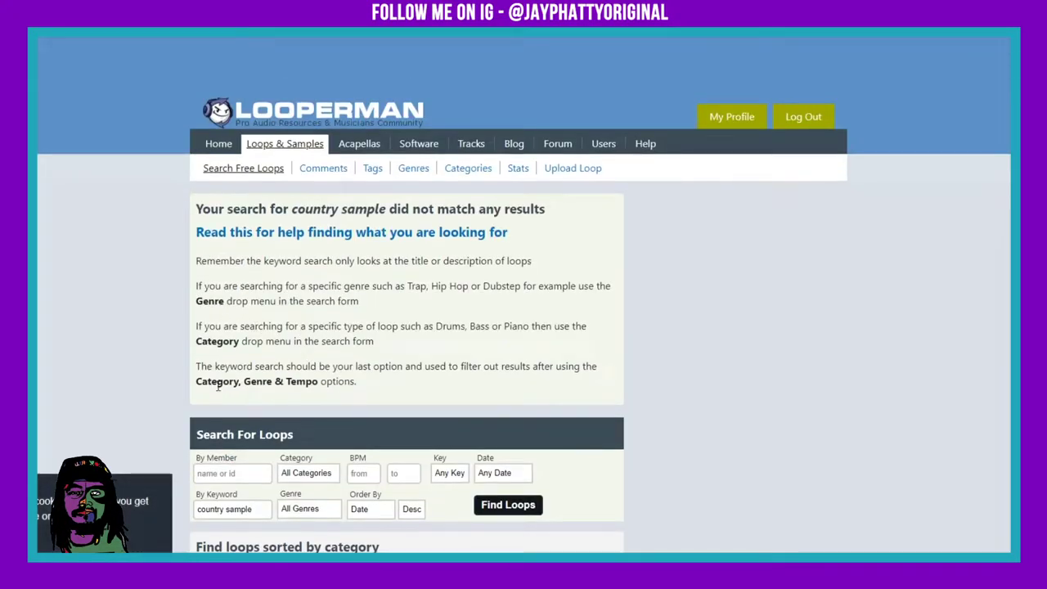
- Replace the loop search keyword with "country" and run the search
triple_click(256, 510)
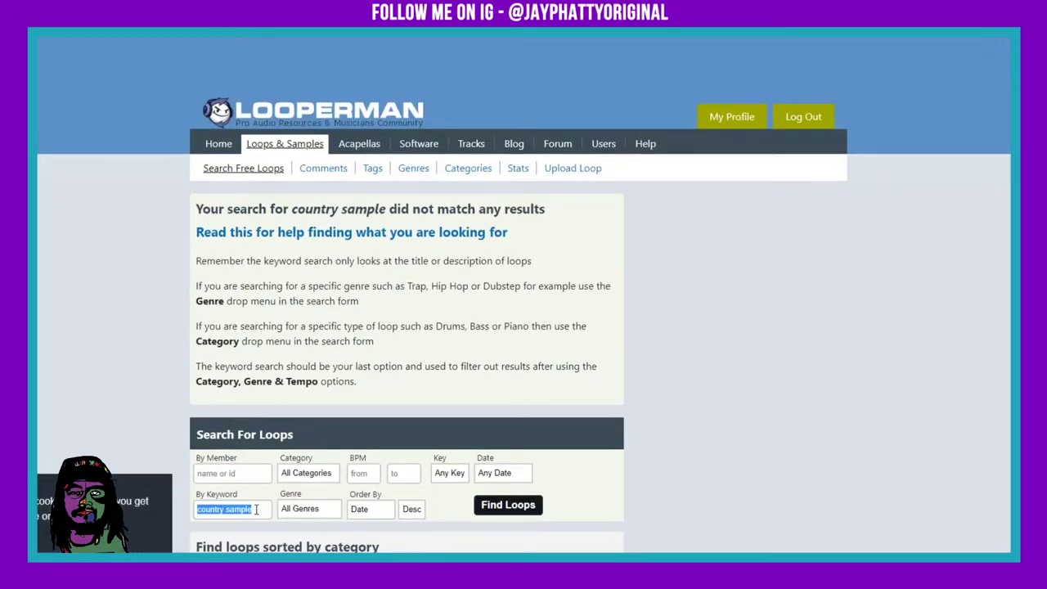
type("country")
key("Return")
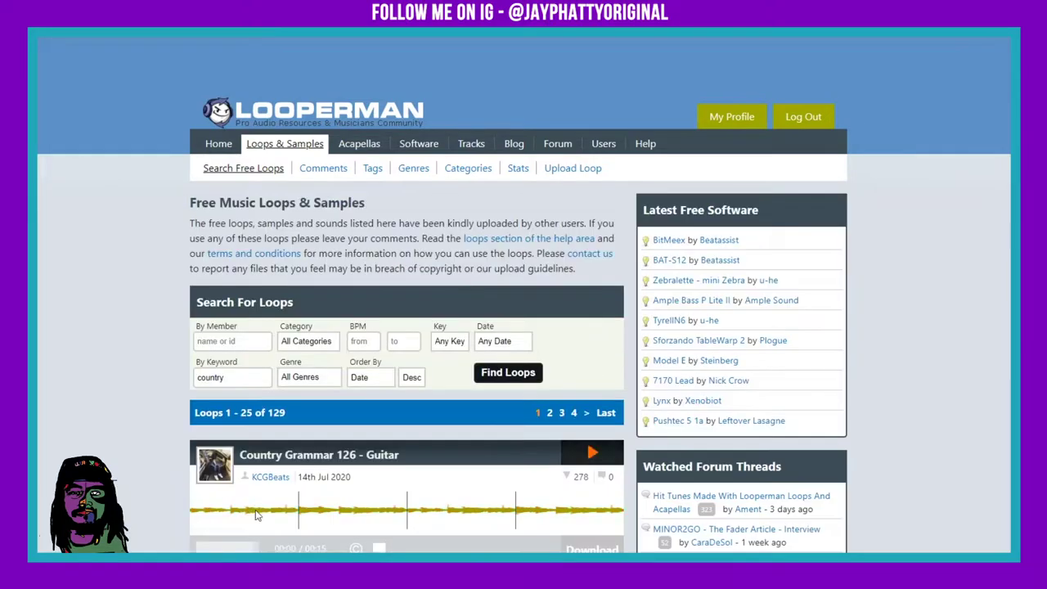
- Preview the loops Country Grammar 126 - Guitar, OPN - Chrome Country Choir and Menacing Acoustic Guitar
scroll(176, 436, "down", 2)
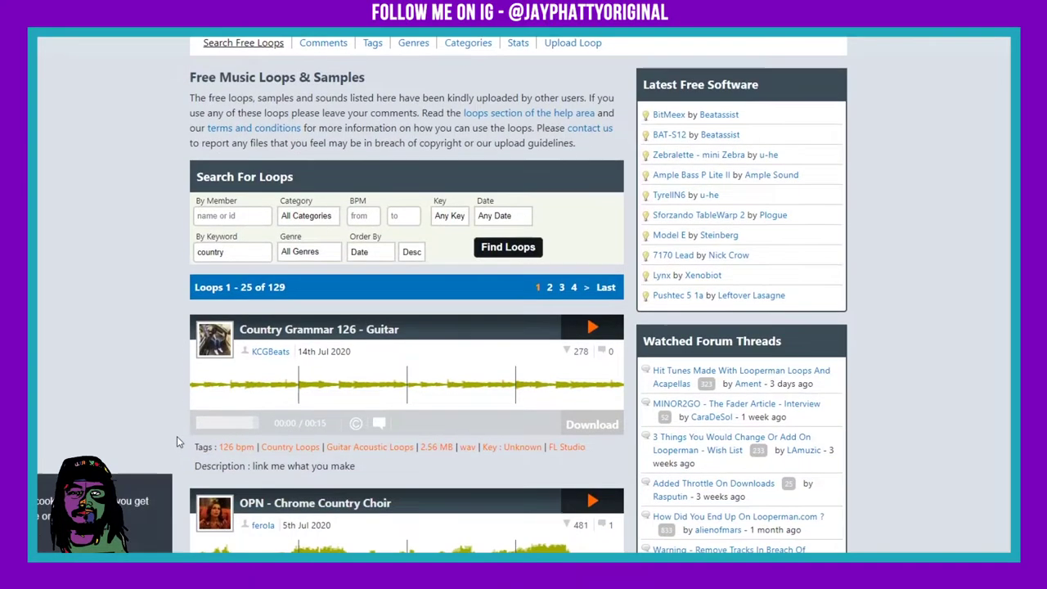
left_click(599, 328)
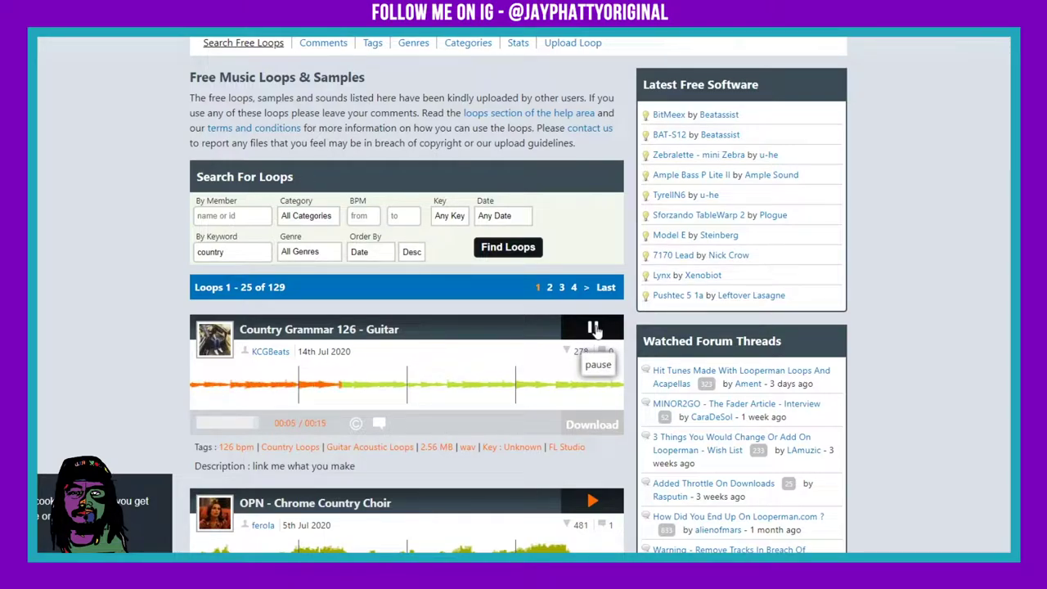
scroll(591, 417, "down", 2)
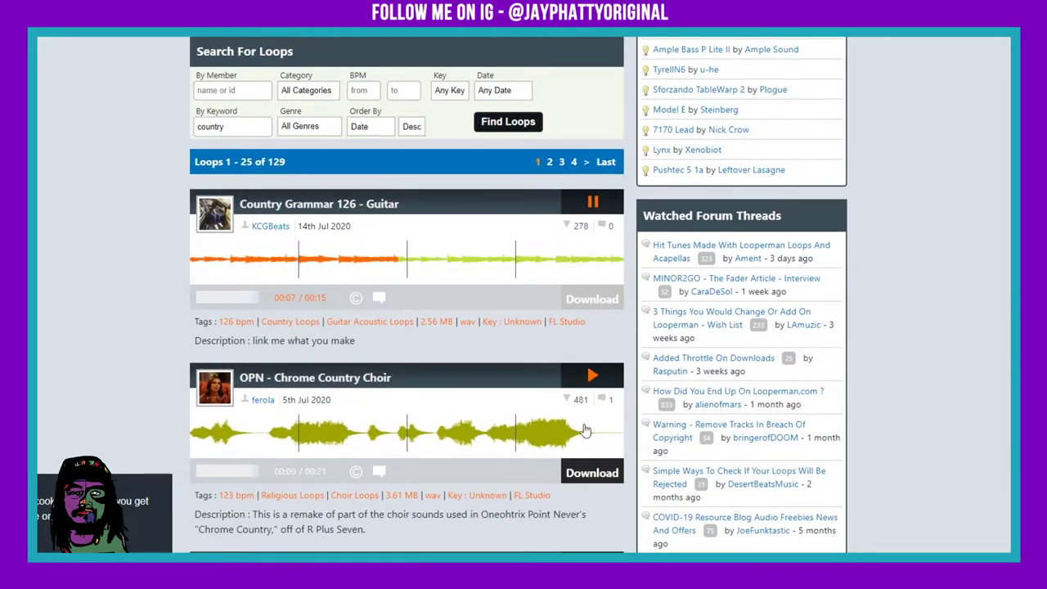
left_click(592, 376)
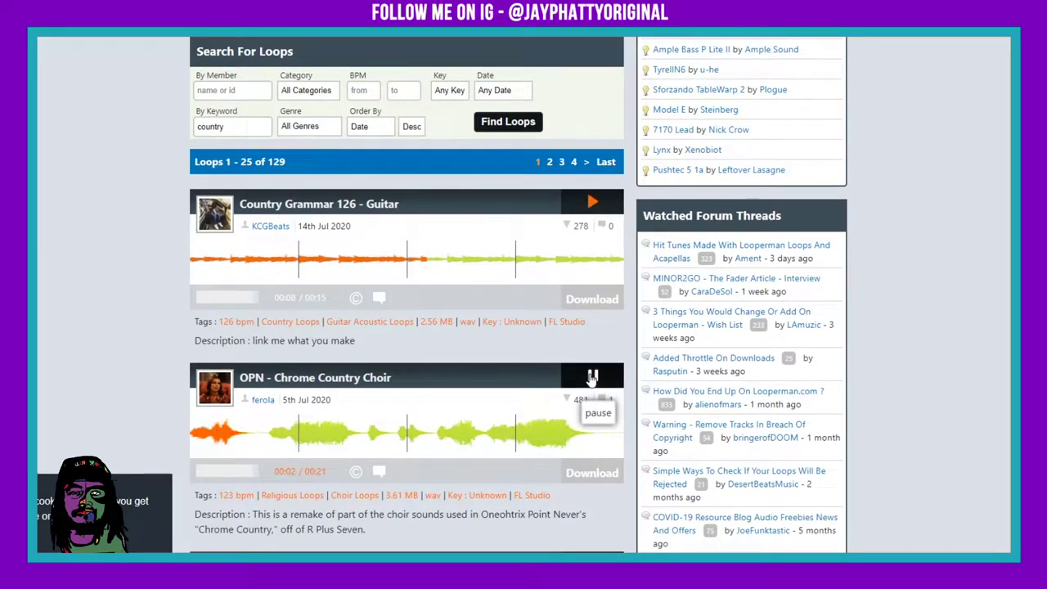
scroll(593, 376, "down", 2)
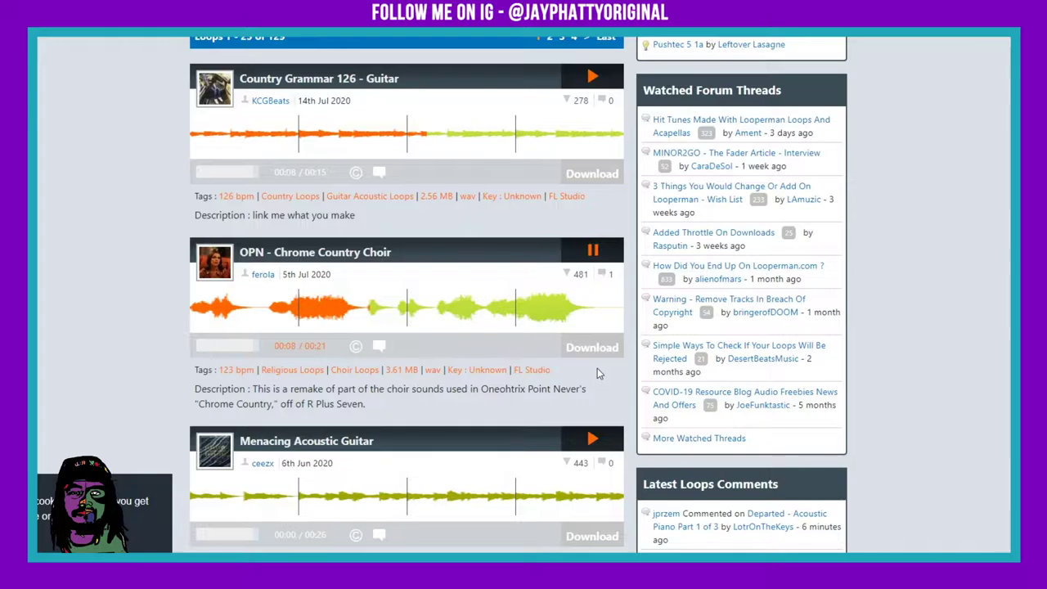
scroll(597, 373, "down", 2)
left_click(613, 318)
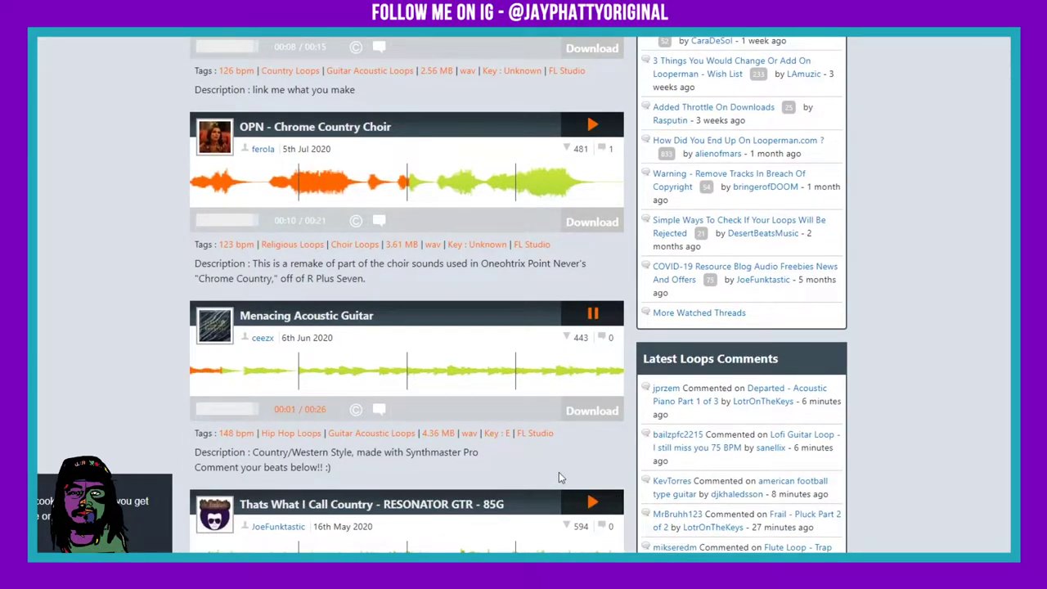
- Preview the Thats What I Call Country loops RESONATOR GTR - 85G and OLE TYME PIANO - 85G, stopping playback of each
left_click(592, 501)
scroll(523, 473, "down", 3)
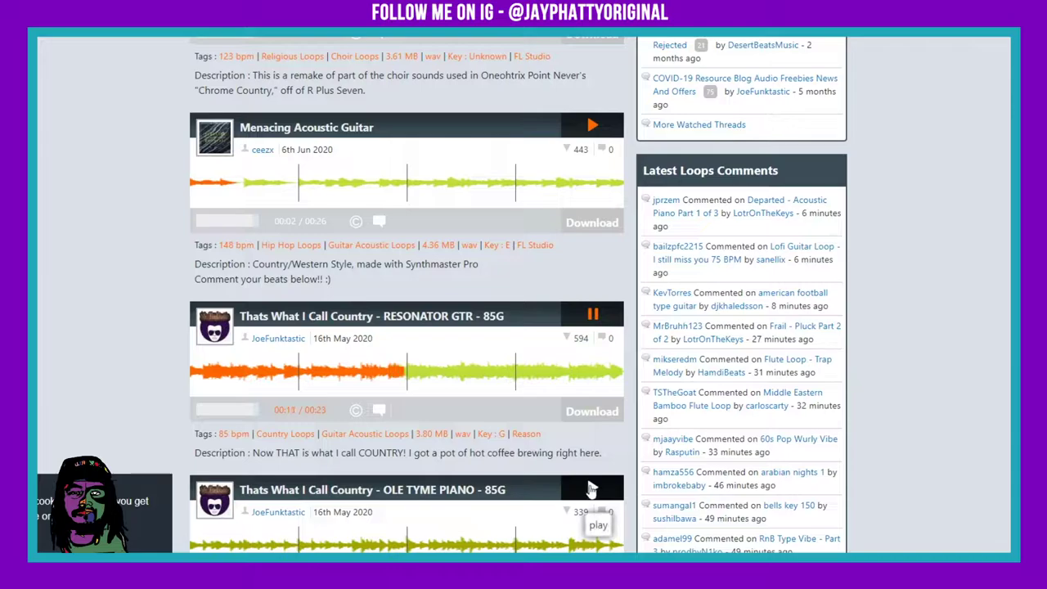
left_click(592, 314)
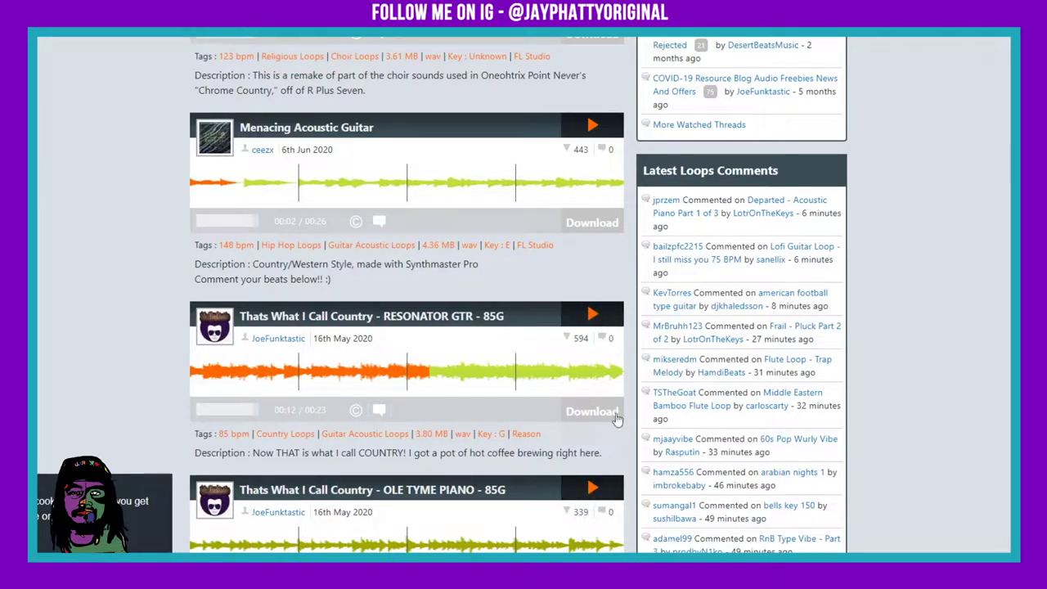
left_click(596, 489)
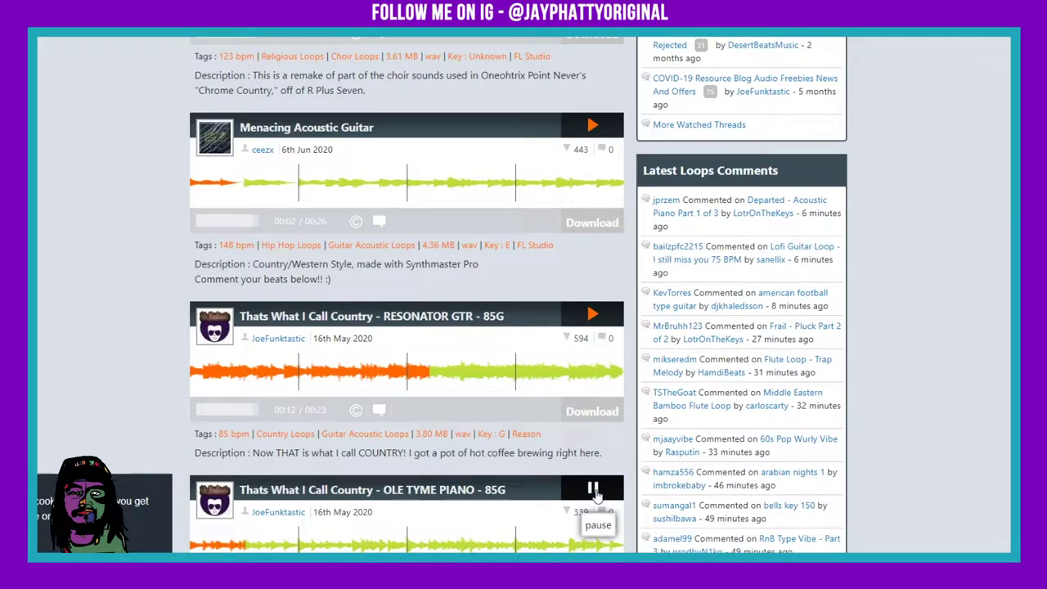
scroll(596, 490, "down", 2)
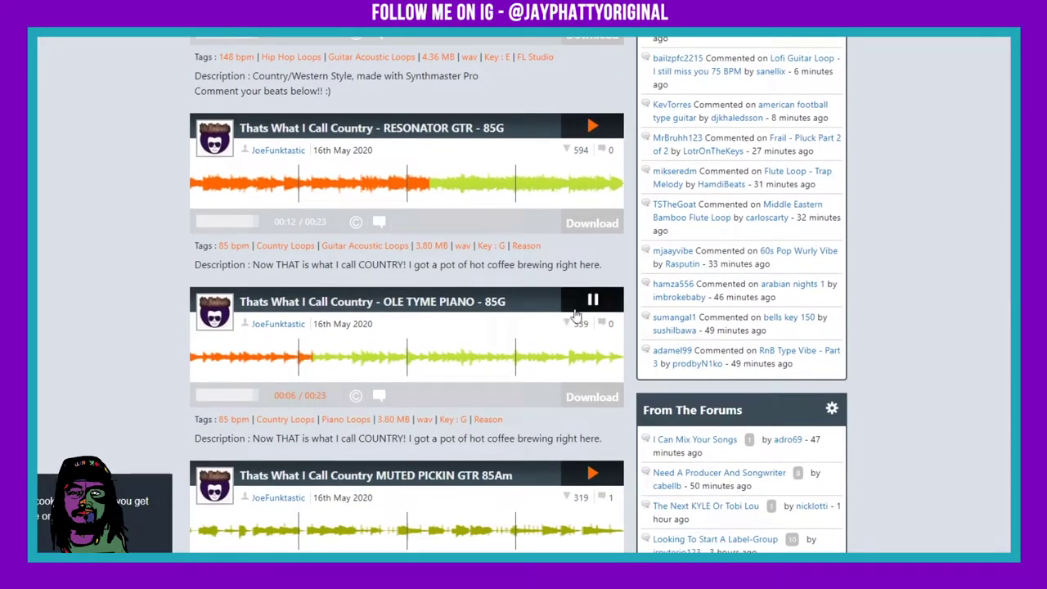
left_click(581, 309)
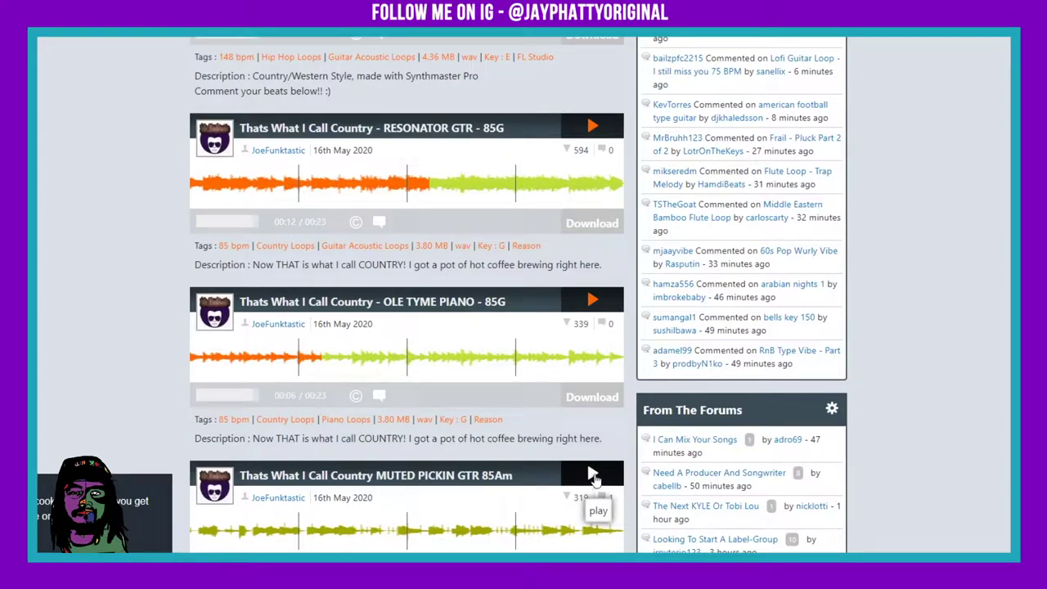
- Preview the Thats What I Call Country loops MUTED PICKIN GTR 85Am and COUNTRY ROCK GTR - 85C, then stop playback
left_click(594, 476)
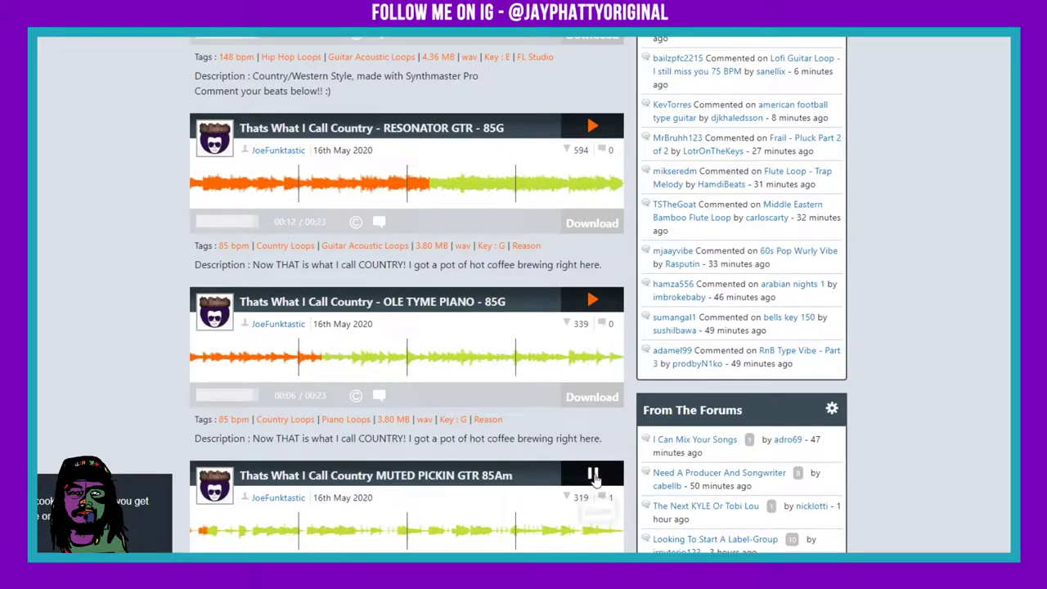
scroll(595, 481, "down", 1)
scroll(595, 481, "down", 2)
left_click(594, 462)
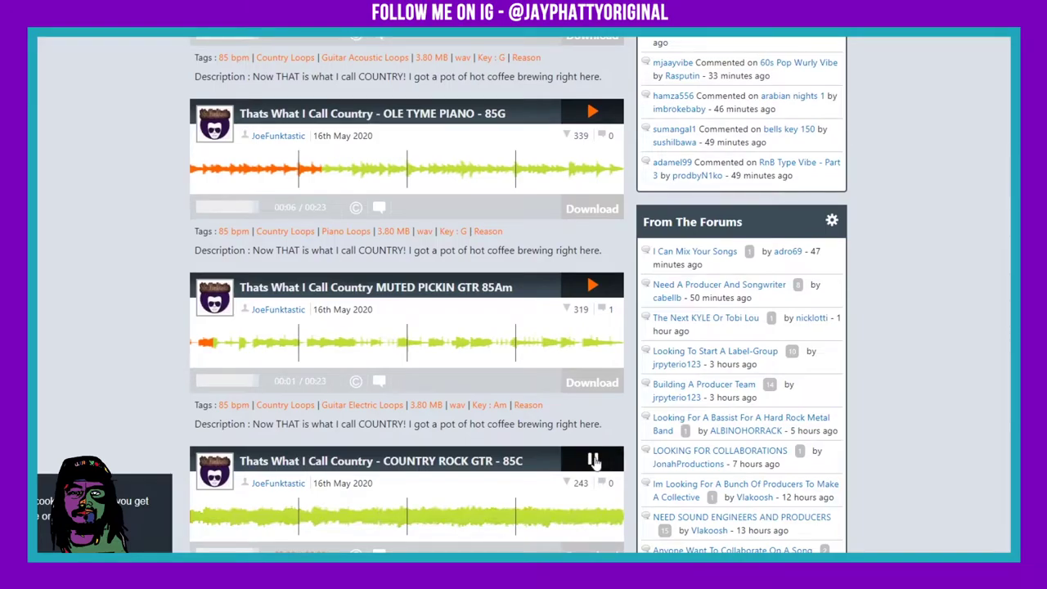
left_click(594, 458)
- Return to the loop "Thats What I Call Country - RESONATOR GTR - 85G" and start its download
scroll(590, 476, "down", 5)
scroll(590, 477, "up", 6)
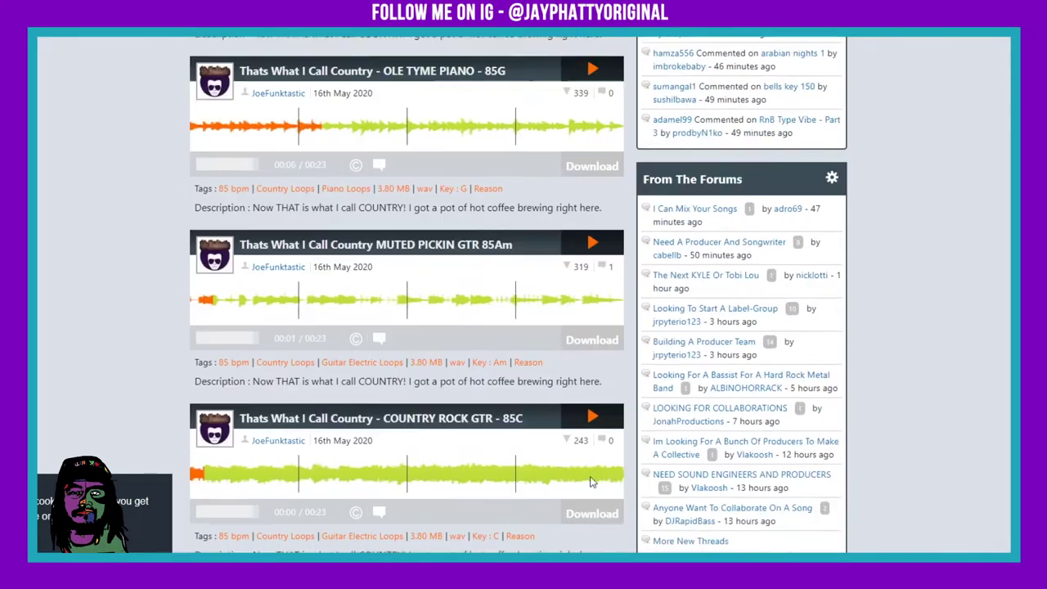
scroll(590, 481, "up", 3)
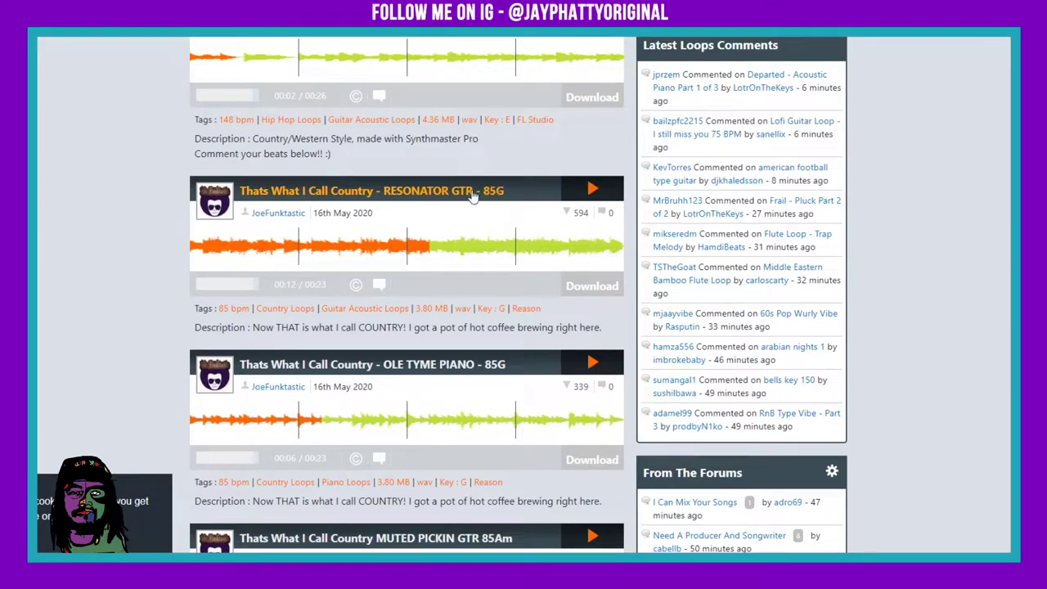
left_click(585, 290)
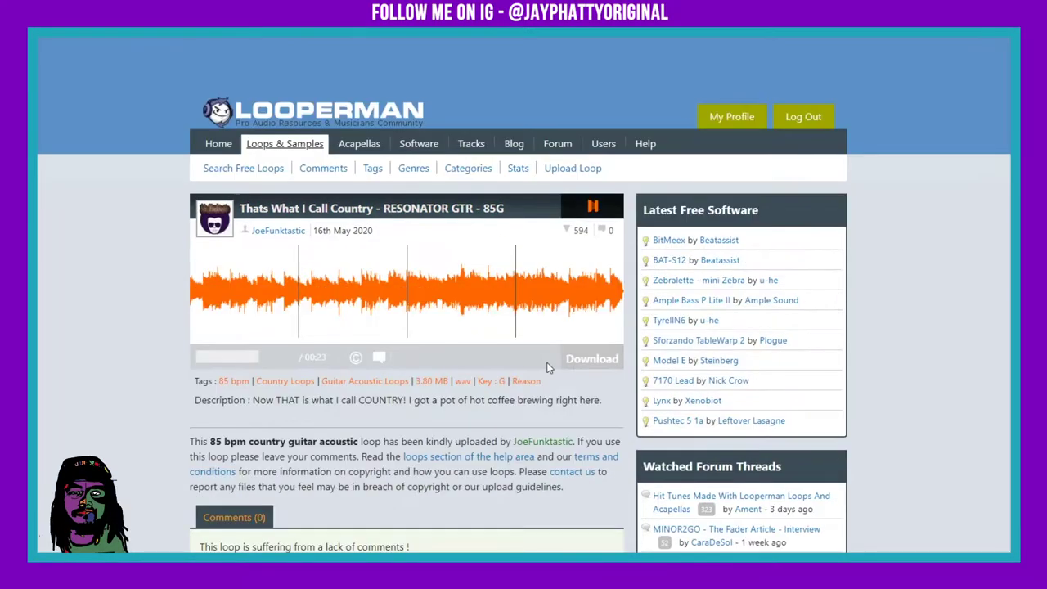
left_click(592, 361)
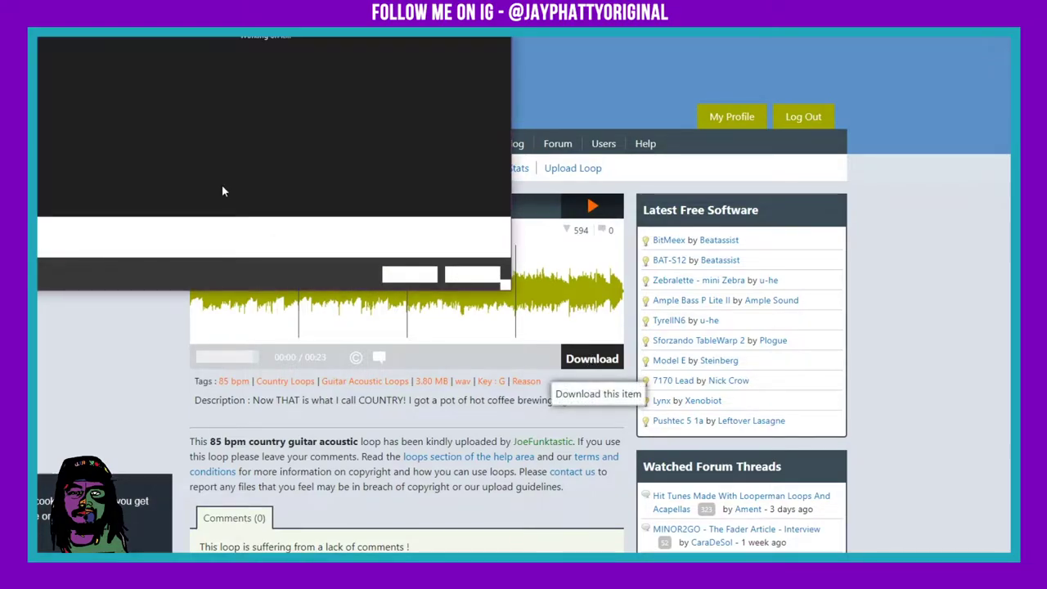
- Browse the save location to the AMAZING folder inside RANDOM SAMPLES for the resonator guitar loop
left_click(90, 130)
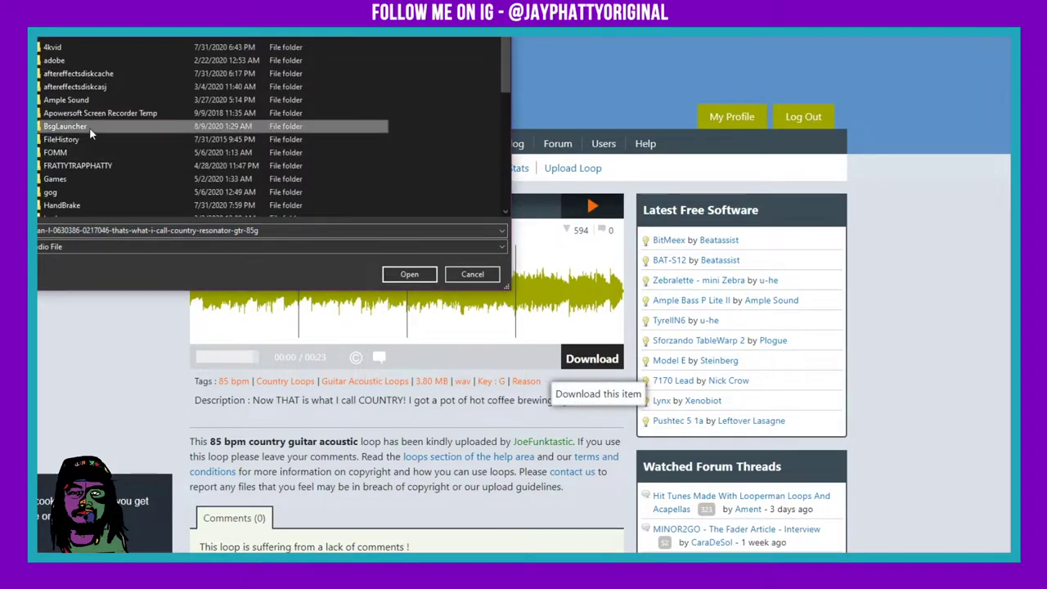
scroll(104, 152, "down", 4)
scroll(110, 160, "down", 2)
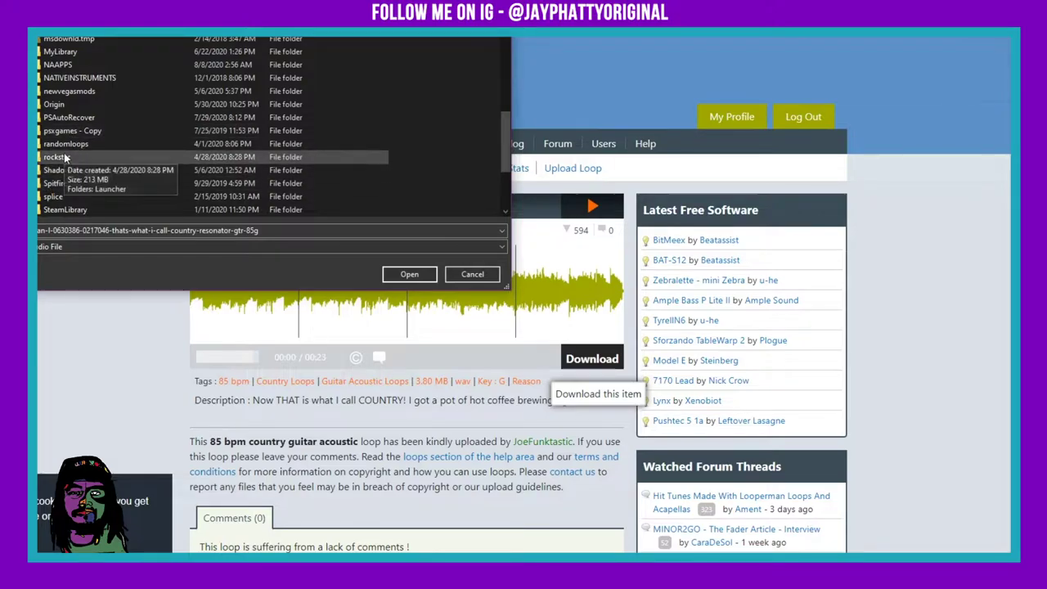
scroll(95, 176, "up", 4)
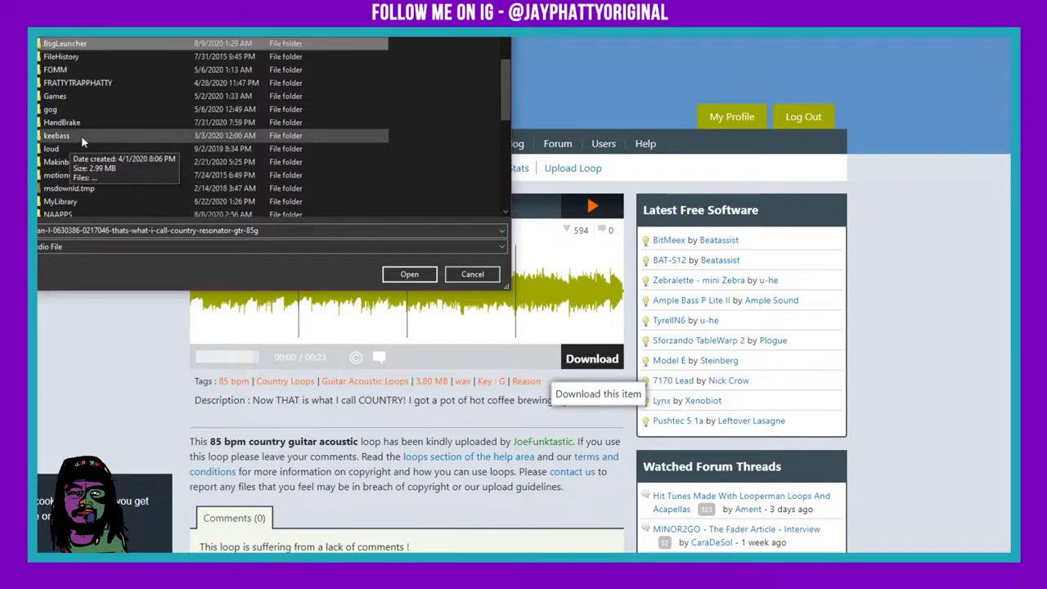
scroll(96, 176, "up", 2)
scroll(94, 147, "down", 1)
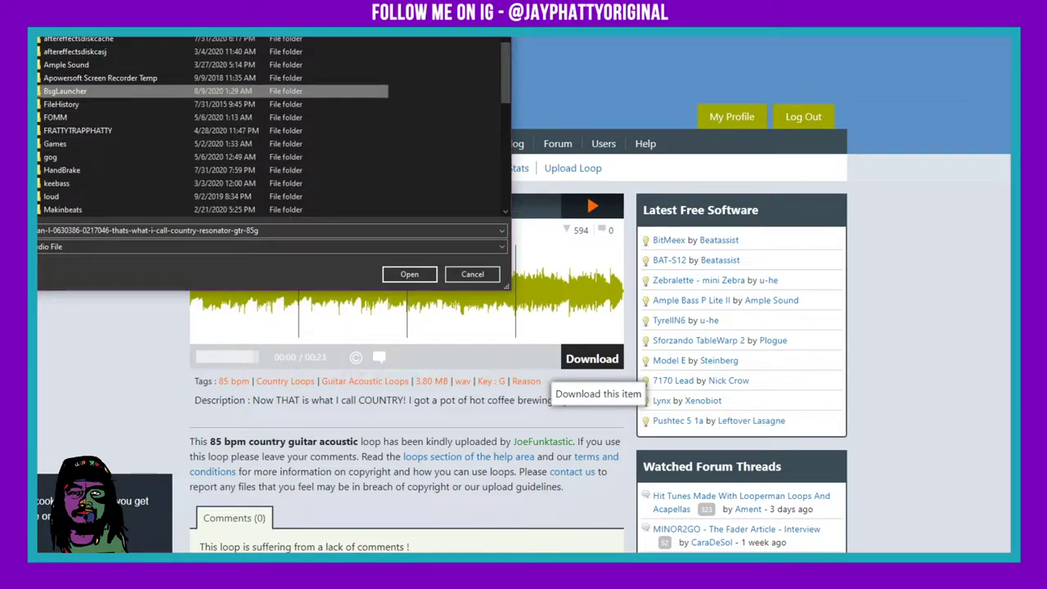
scroll(116, 166, "down", 6)
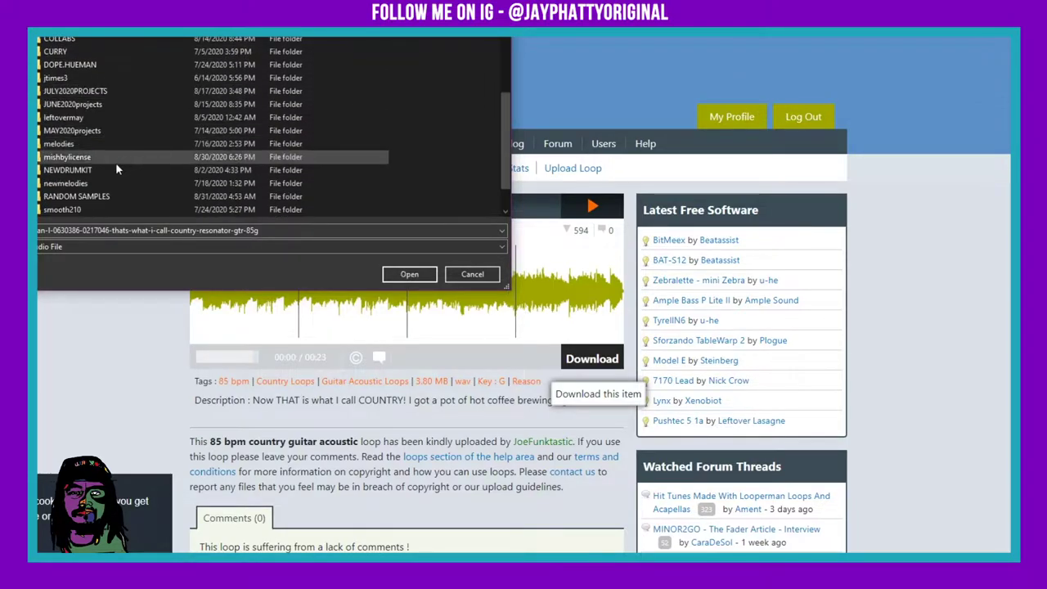
double_click(94, 197)
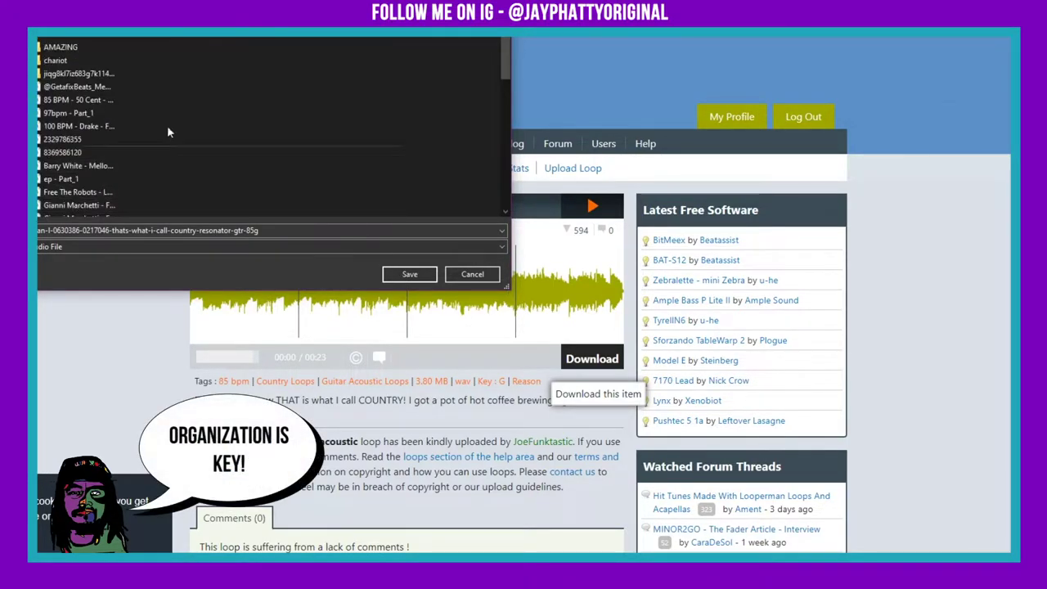
left_click(47, 49)
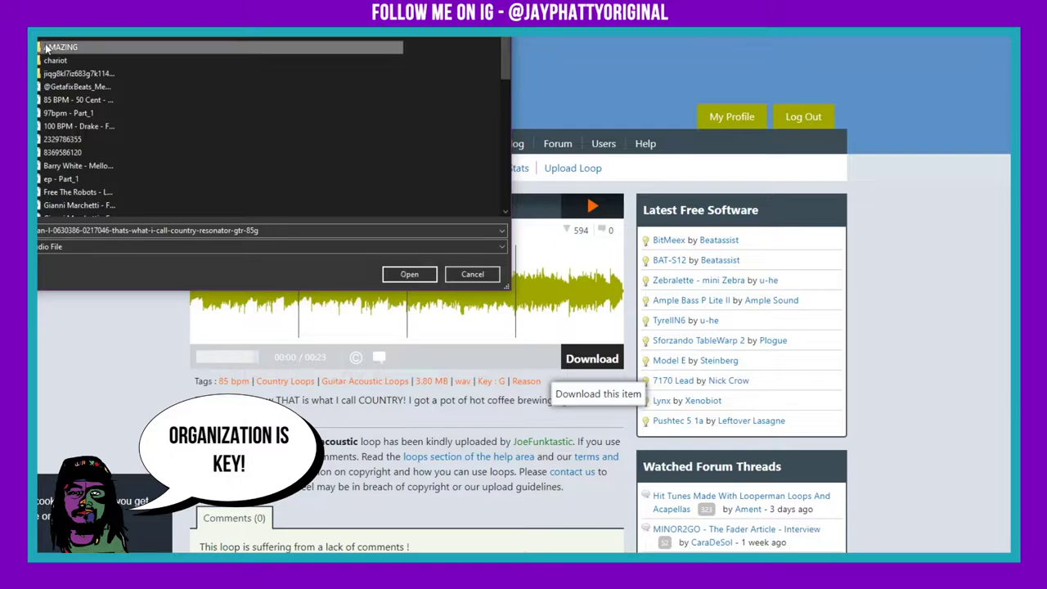
double_click(46, 49)
- Create a folder named "country" inside AMAZING and save the resonator guitar loop in it
key("ctrl+shift+n")
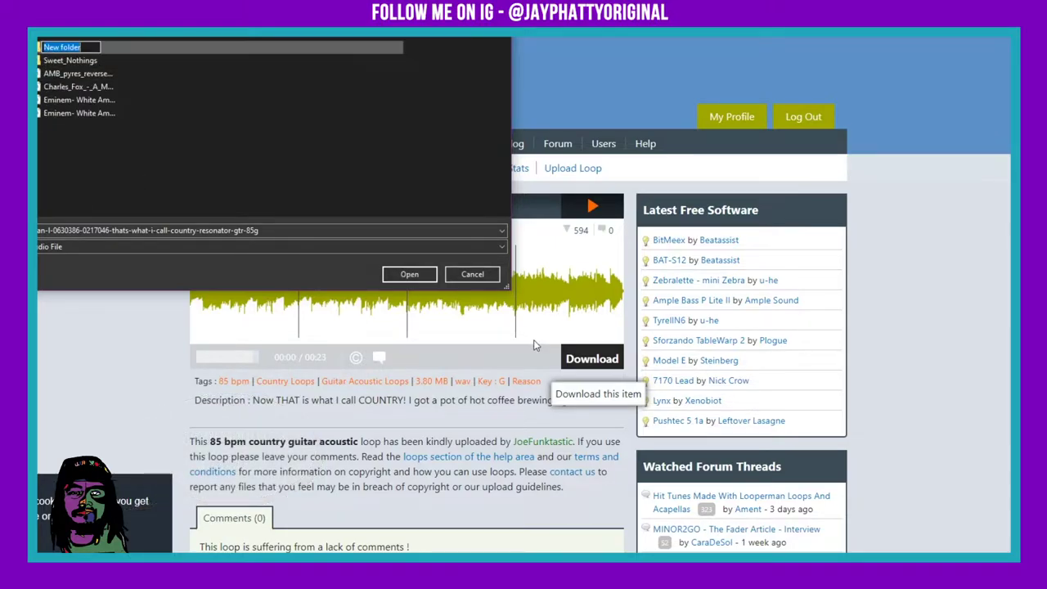
type("country")
key("Return")
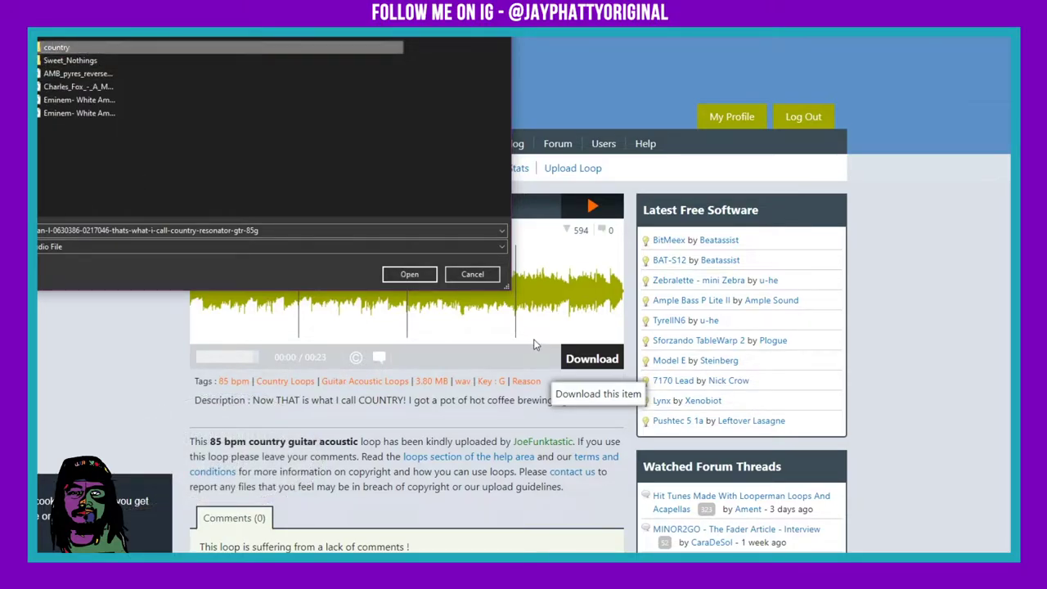
double_click(52, 47)
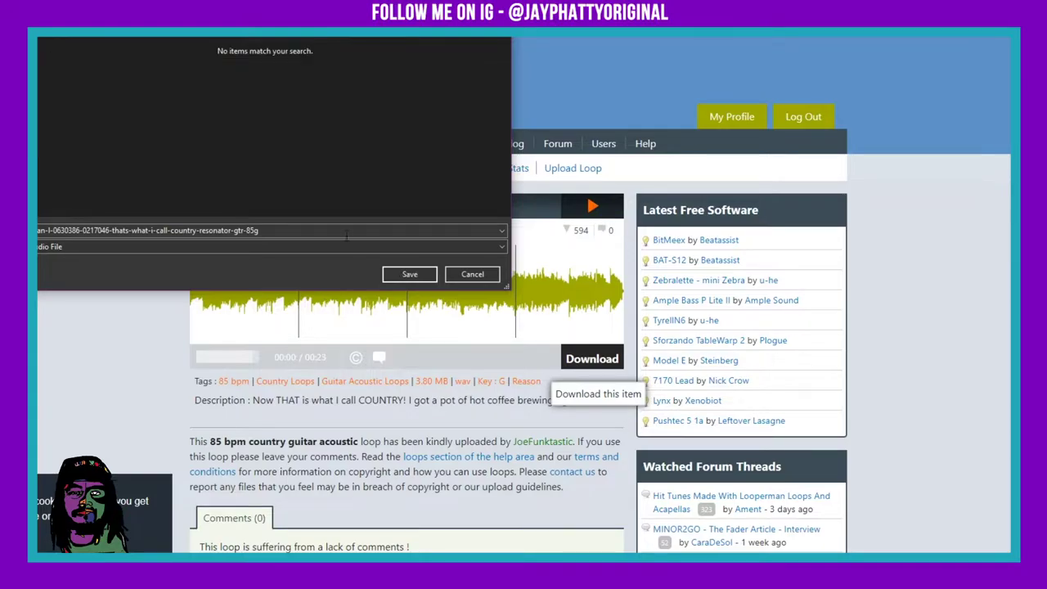
left_click(409, 275)
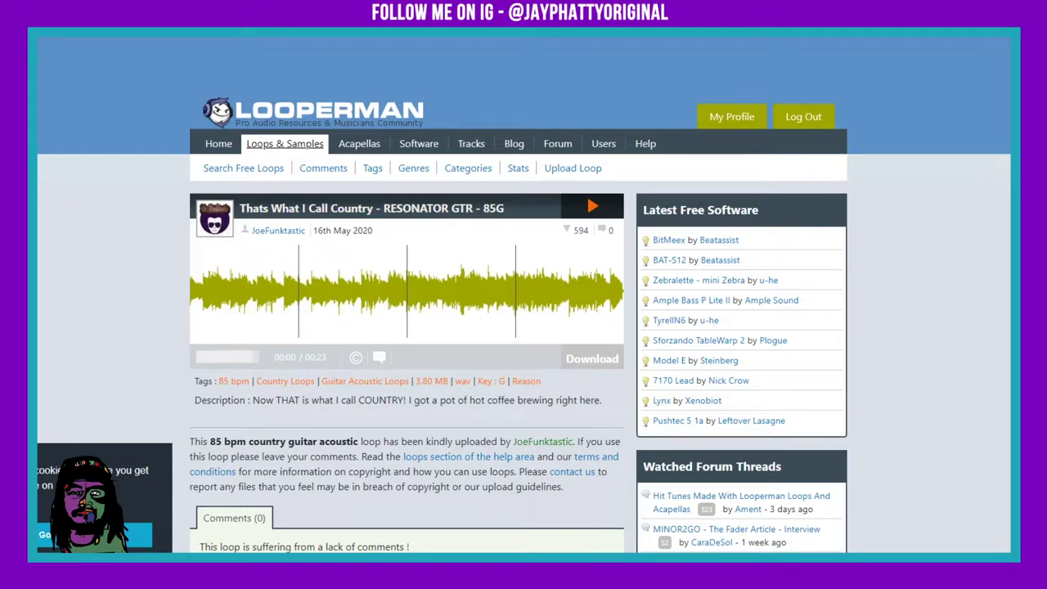
- Go back to the loop list, save "Thats What I Call Country - OLE TYME PIANO - 85G" in the same folder, and preview it briefly
key("alt+Left")
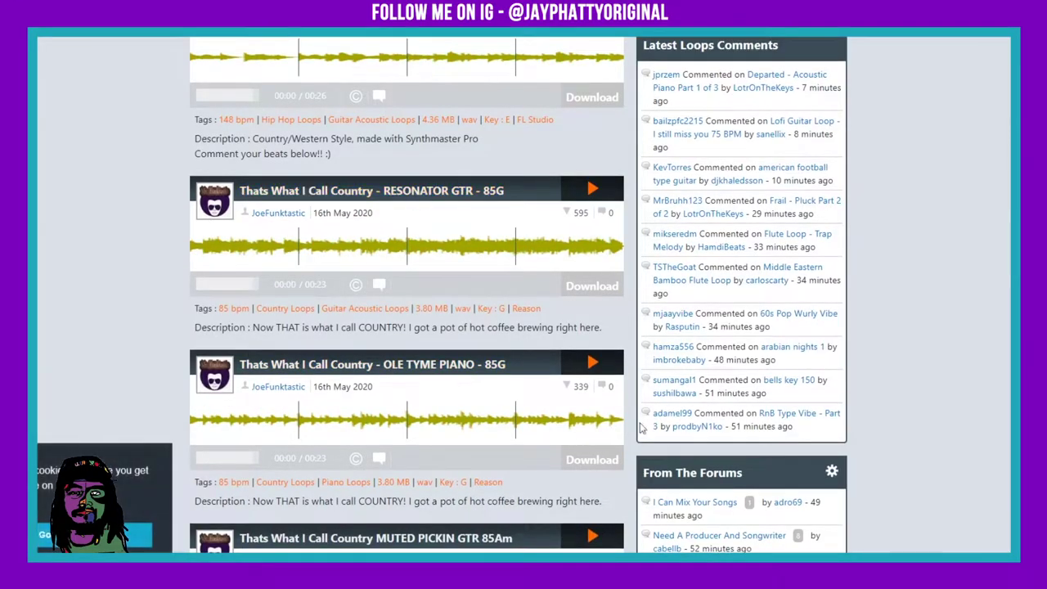
left_click(609, 460)
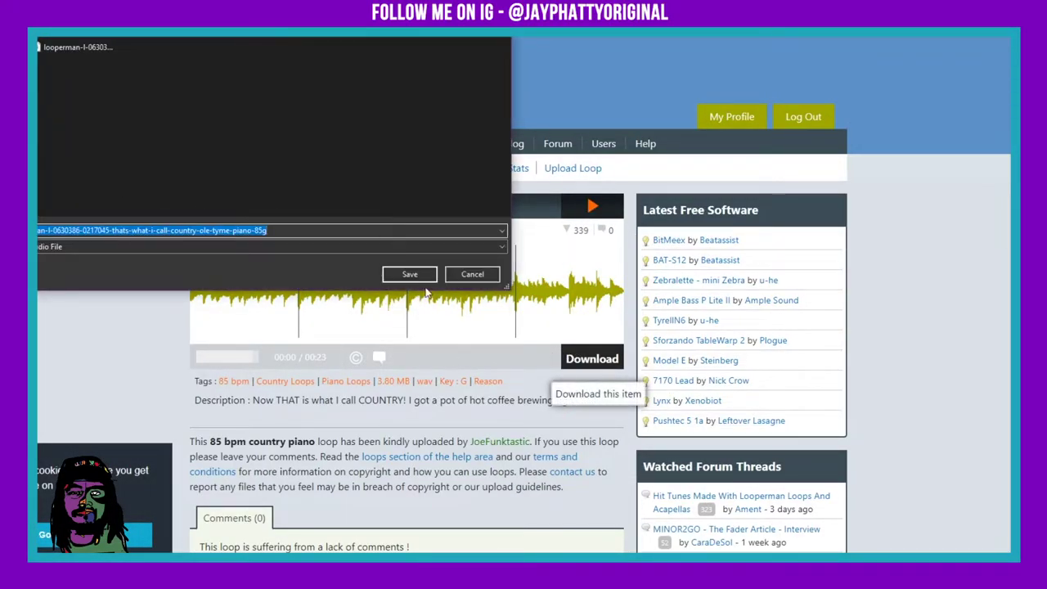
left_click(409, 276)
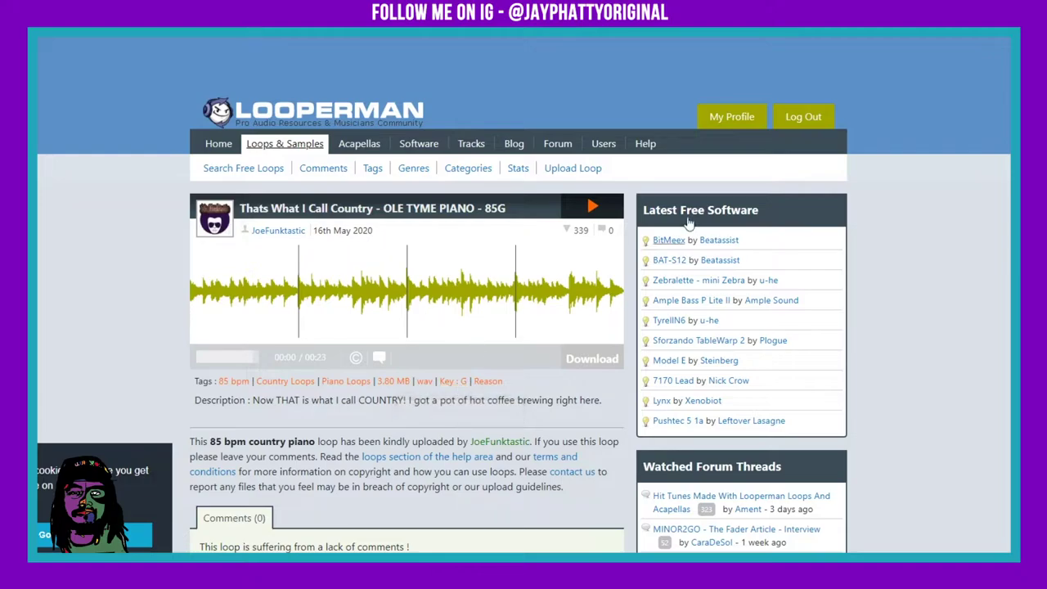
left_click(579, 207)
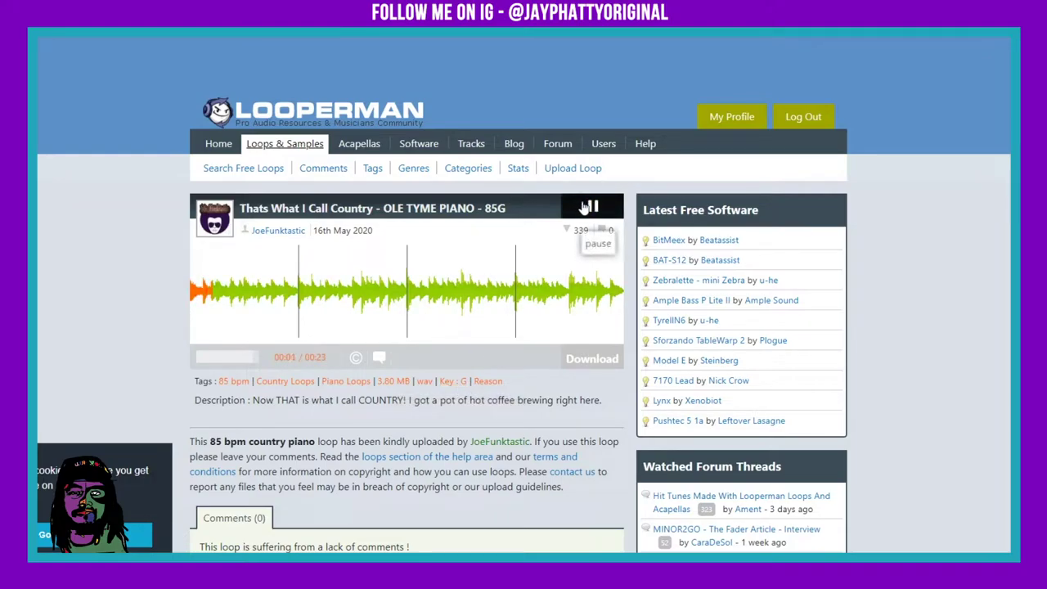
left_click(584, 207)
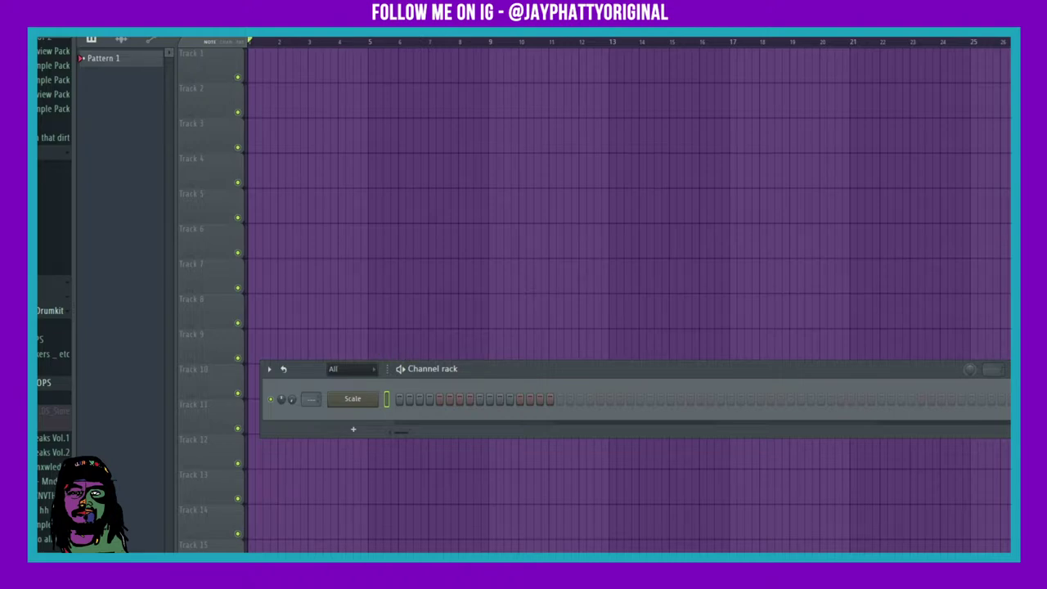
- Switch to FL Studio and place the downloaded resonator guitar loop on Track 1 and the piano loop on Track 2, both at bar 1
mouse_move(336, 587)
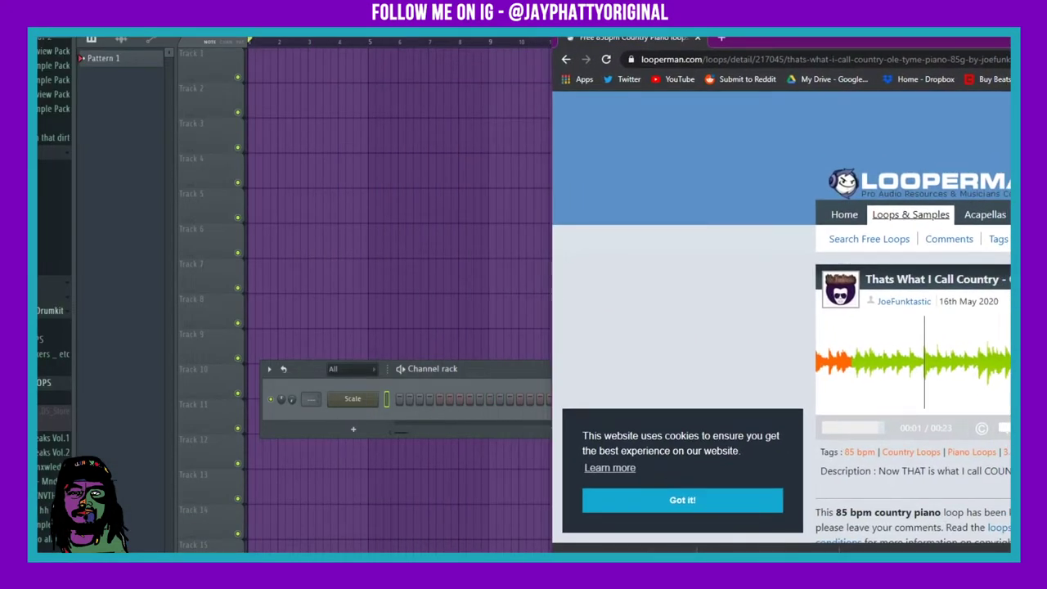
left_click_drag(327, 125, 253, 74)
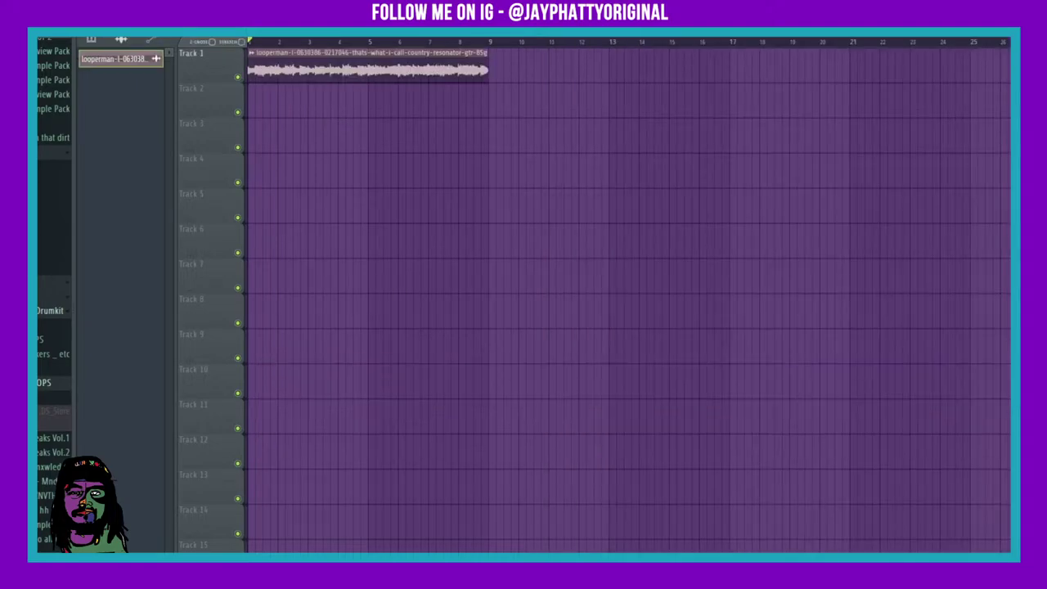
key("alt+Tab")
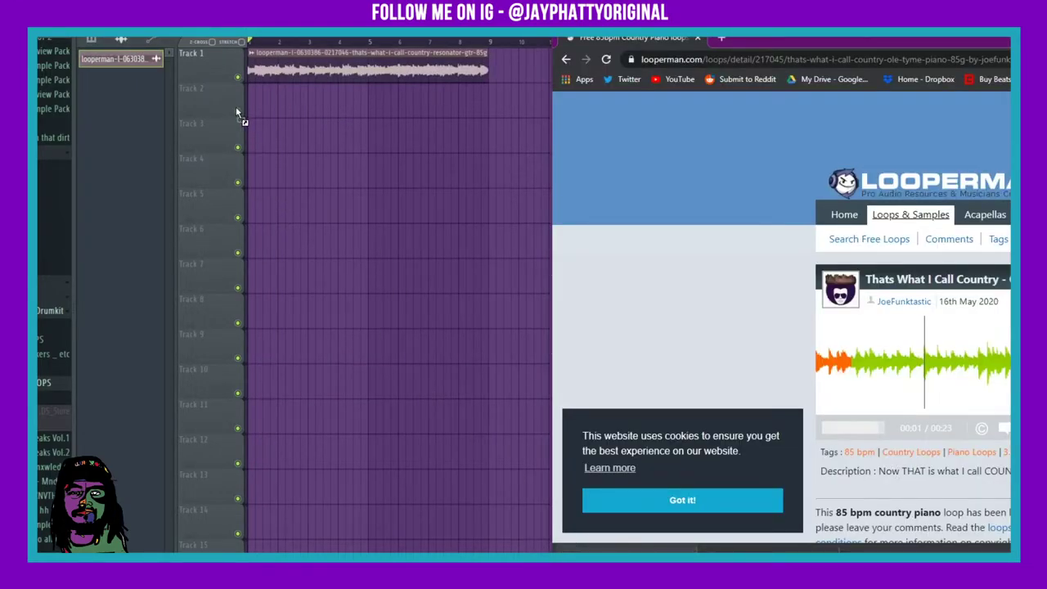
left_click_drag(250, 107, 250, 107)
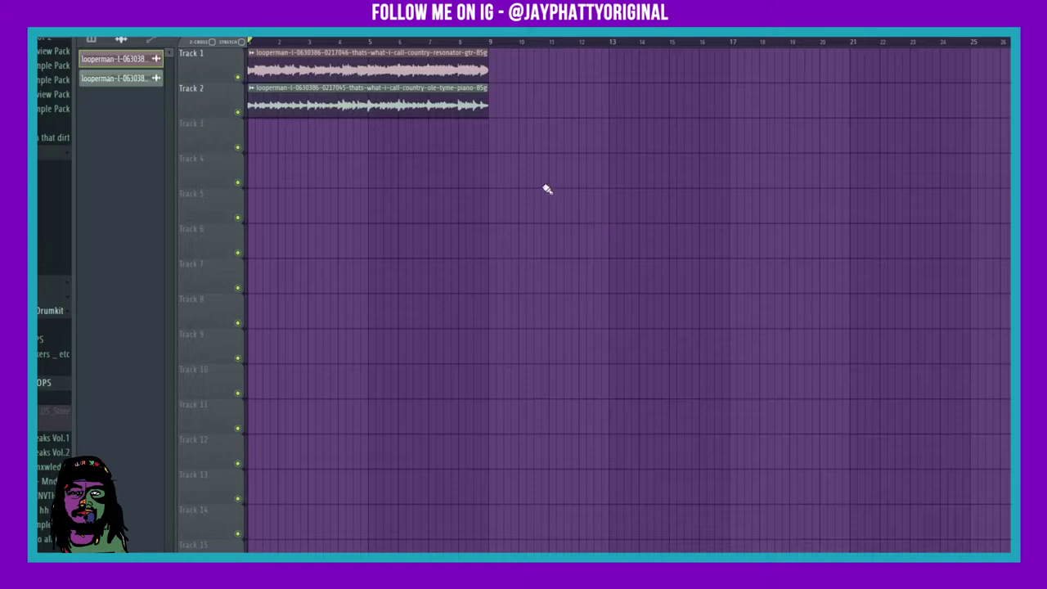
- Check the sample settings of the guitar and piano clips, and listen to both loops together before stopping playback
double_click(347, 70)
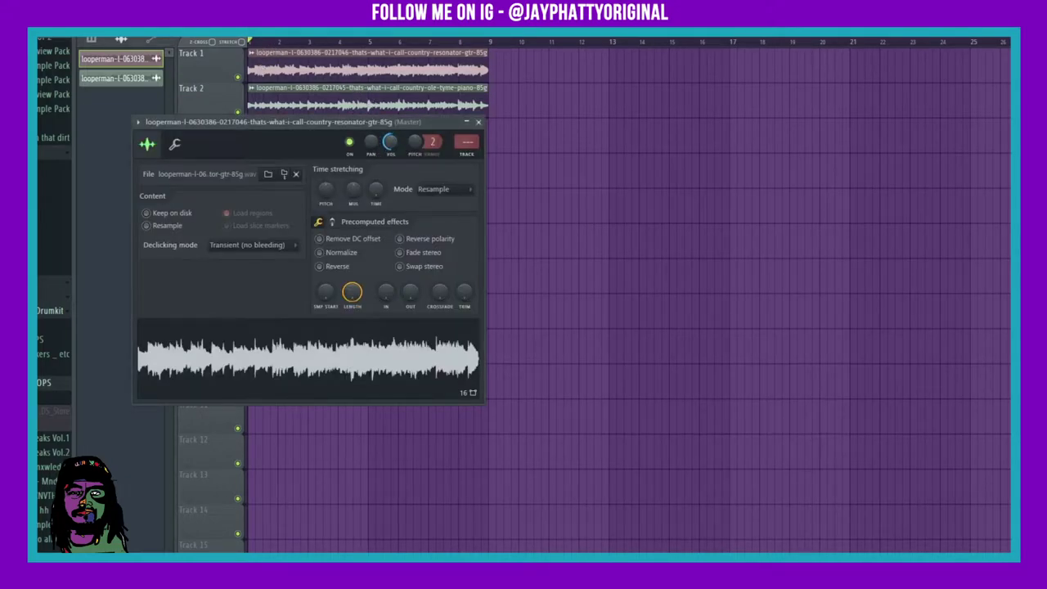
left_click(478, 123)
double_click(339, 103)
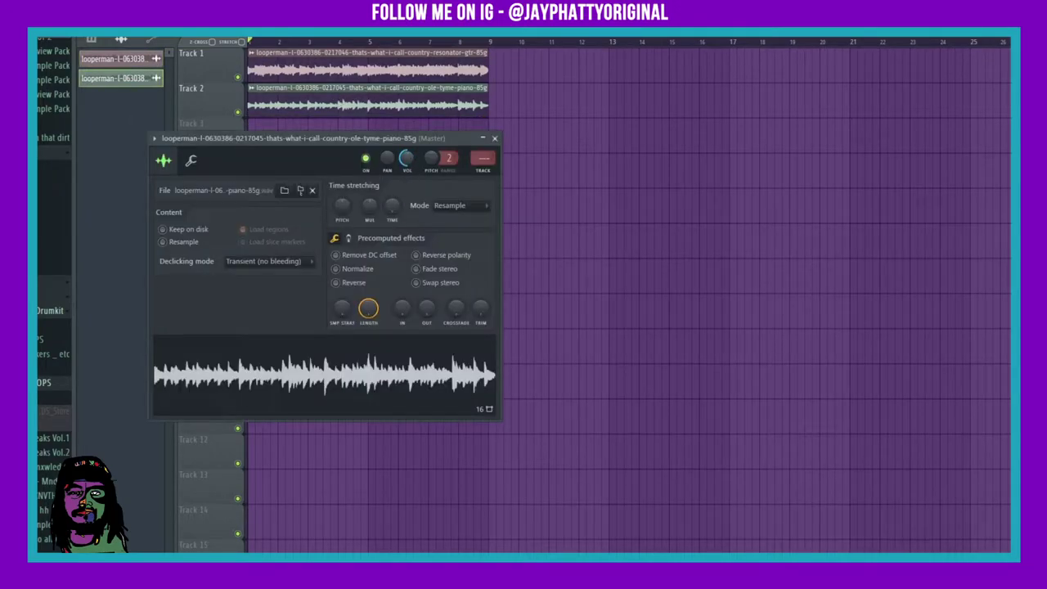
left_click(494, 138)
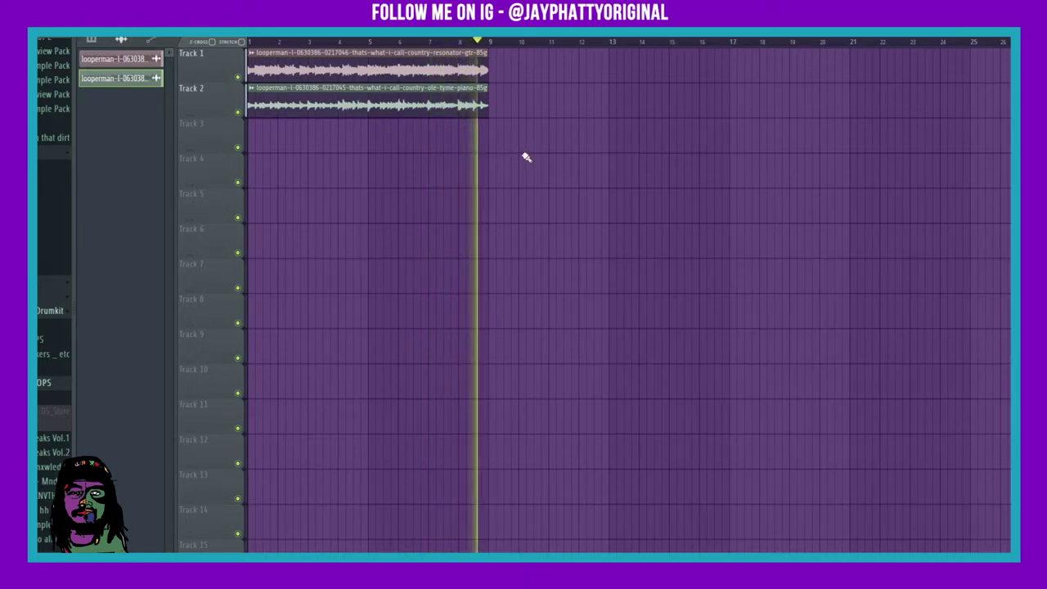
key("space")
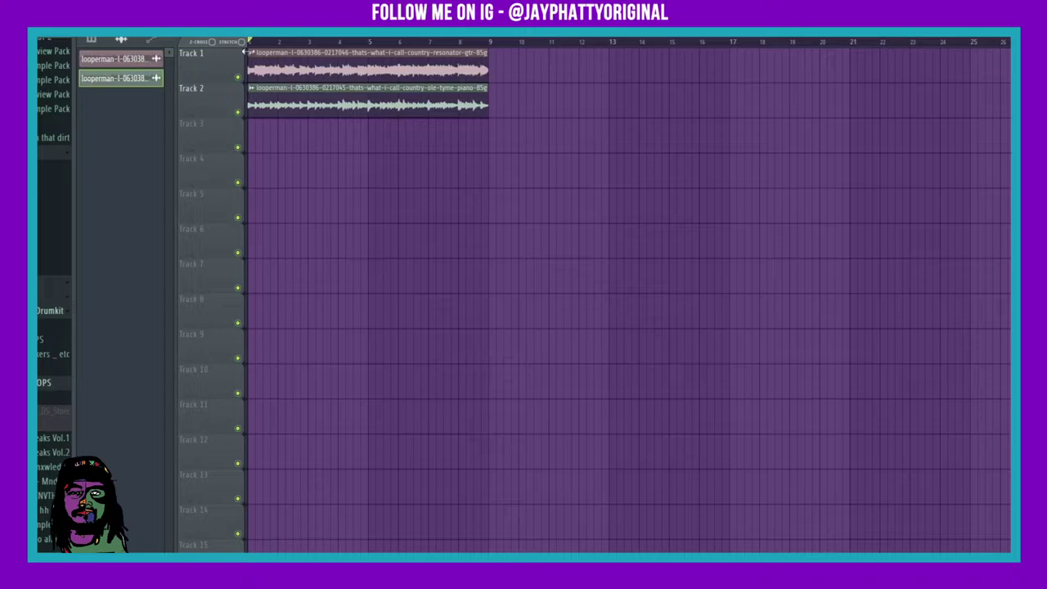
left_click(253, 54)
mouse_move(297, 207)
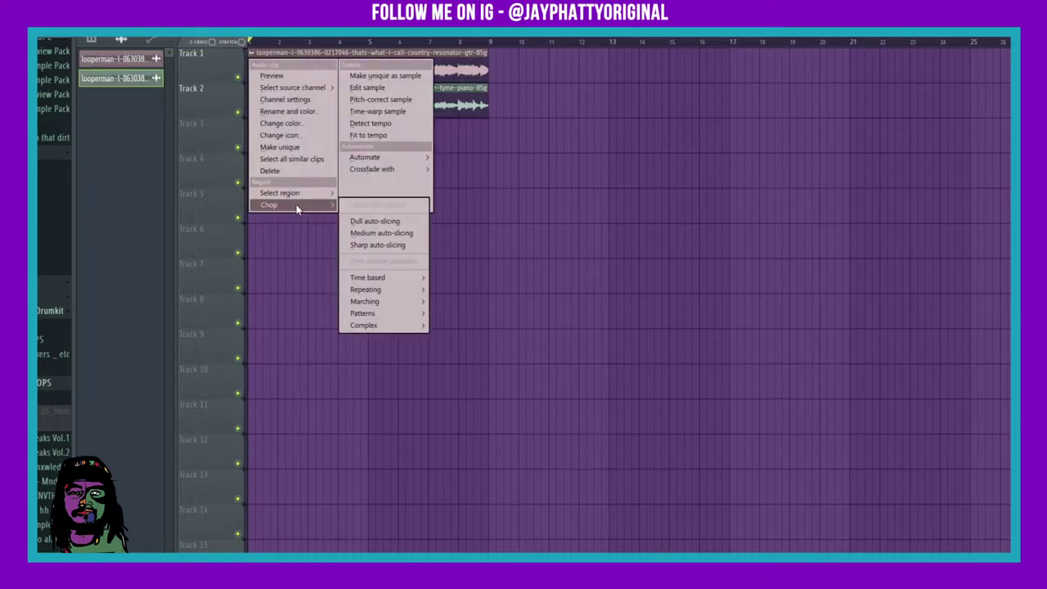
left_click(580, 250)
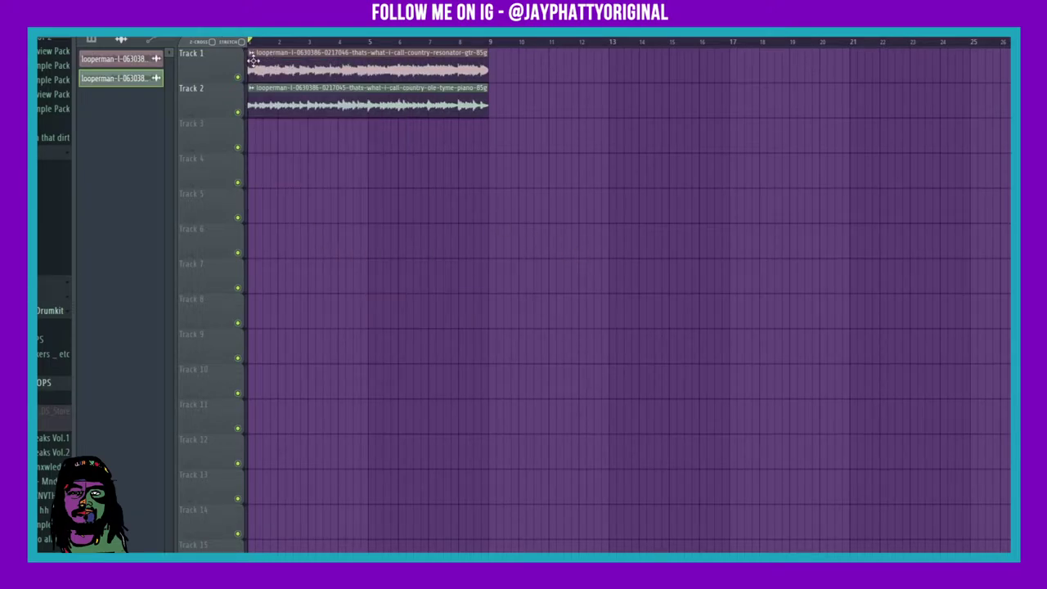
right_click(252, 58)
key("ctrl+z")
- Chop the resonator guitar clip on Track 1 in bars using time-based chopping
right_click(253, 56)
mouse_move(300, 206)
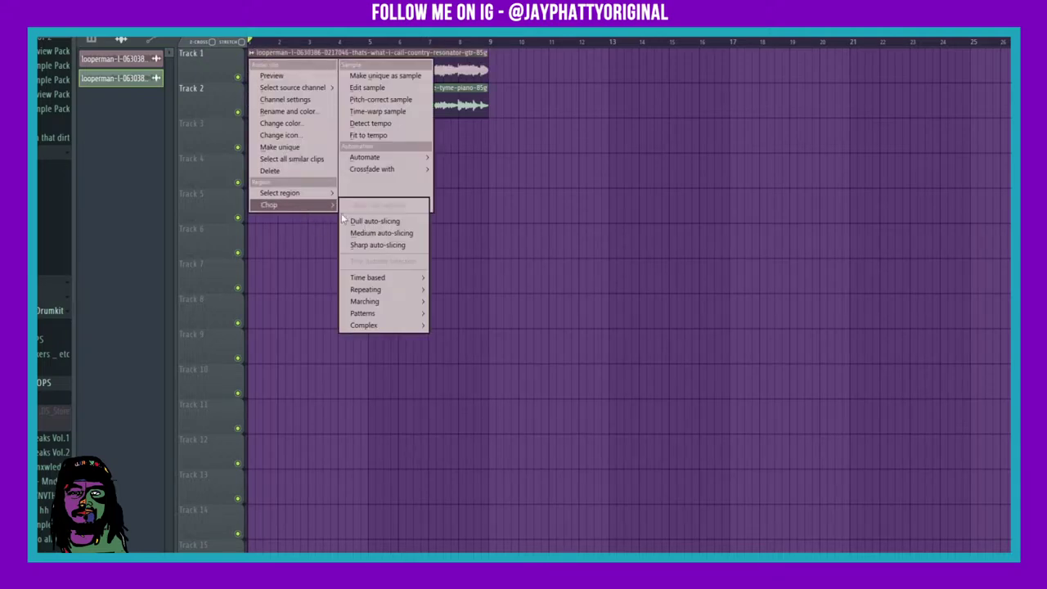
mouse_move(384, 280)
left_click(477, 280)
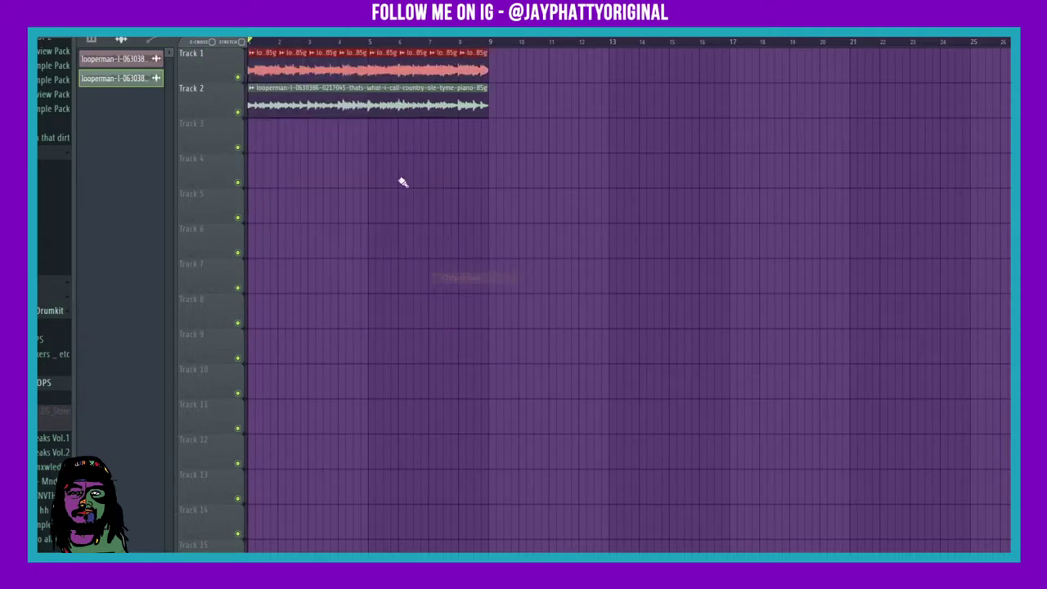
- Chop the piano clip on Track 2 in bars using time-based chopping
right_click(257, 97)
mouse_move(282, 240)
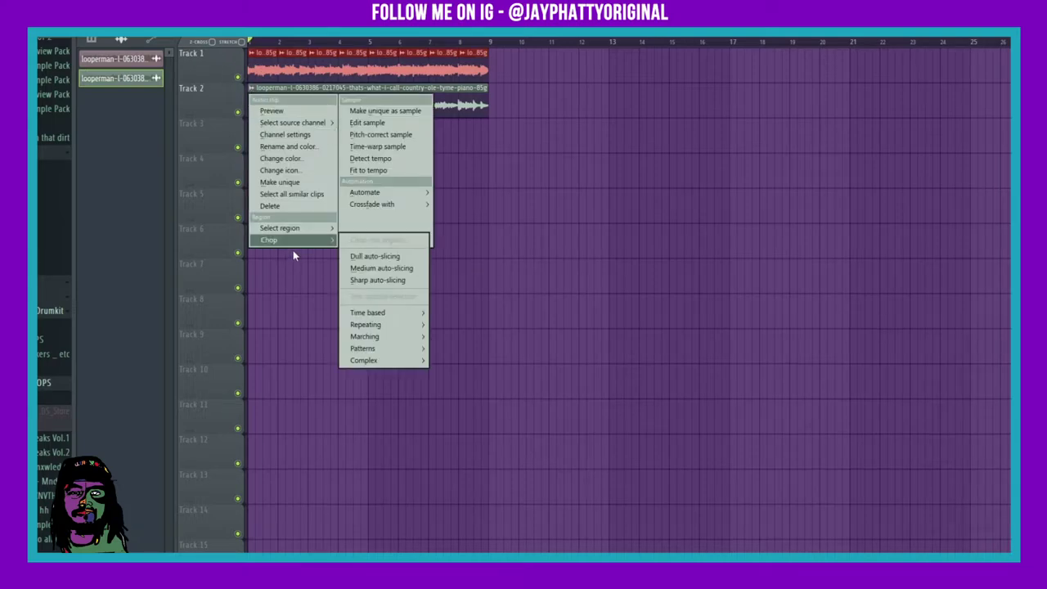
mouse_move(381, 313)
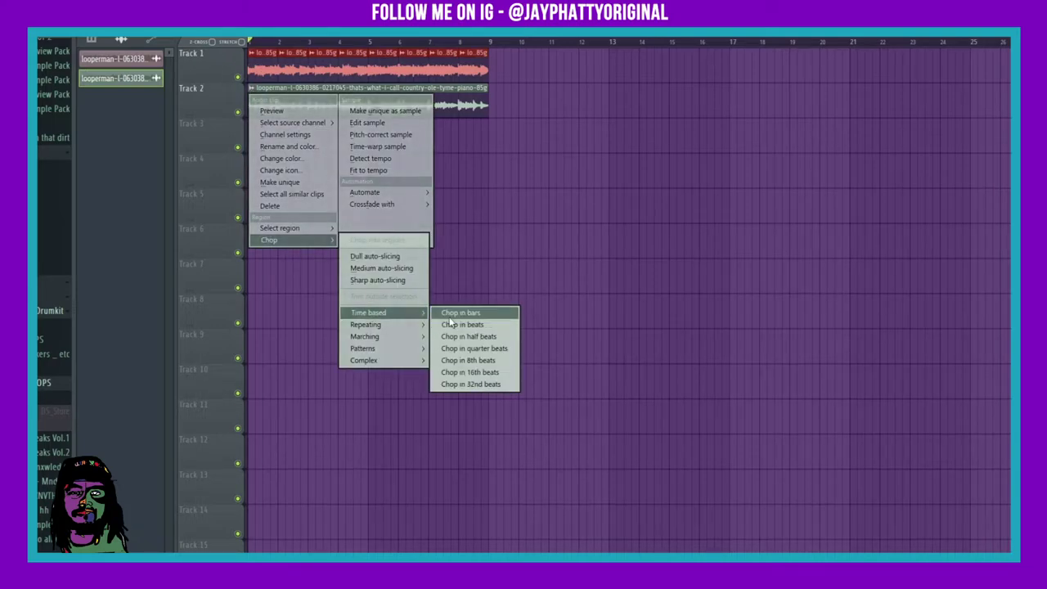
left_click(458, 313)
- Mute Track 1 and Track 2 and set the playback position to bar 4
scroll(278, 52, "up", 4)
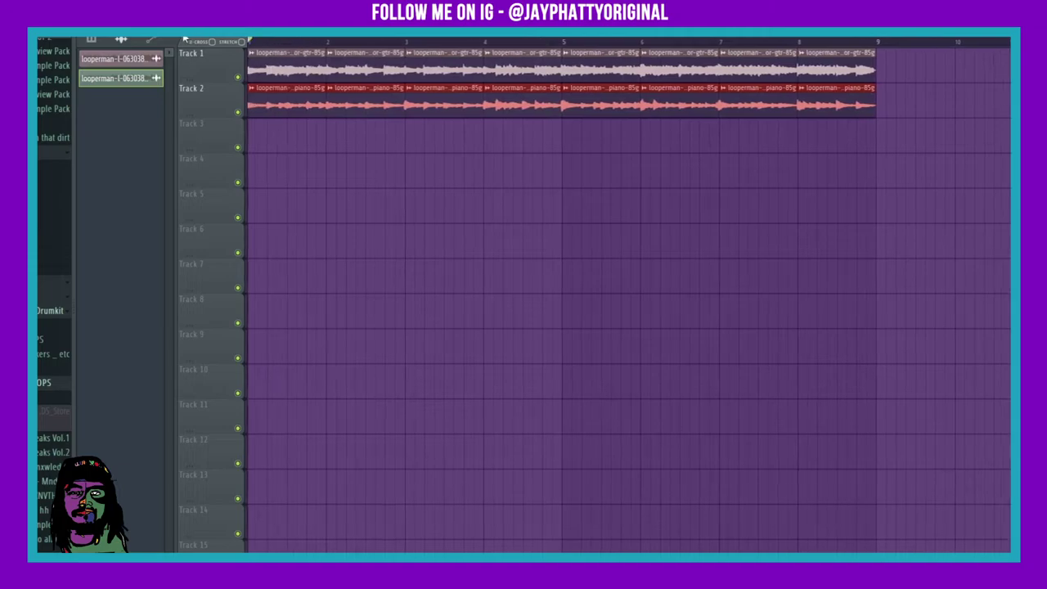
left_click(238, 78)
left_click(238, 112)
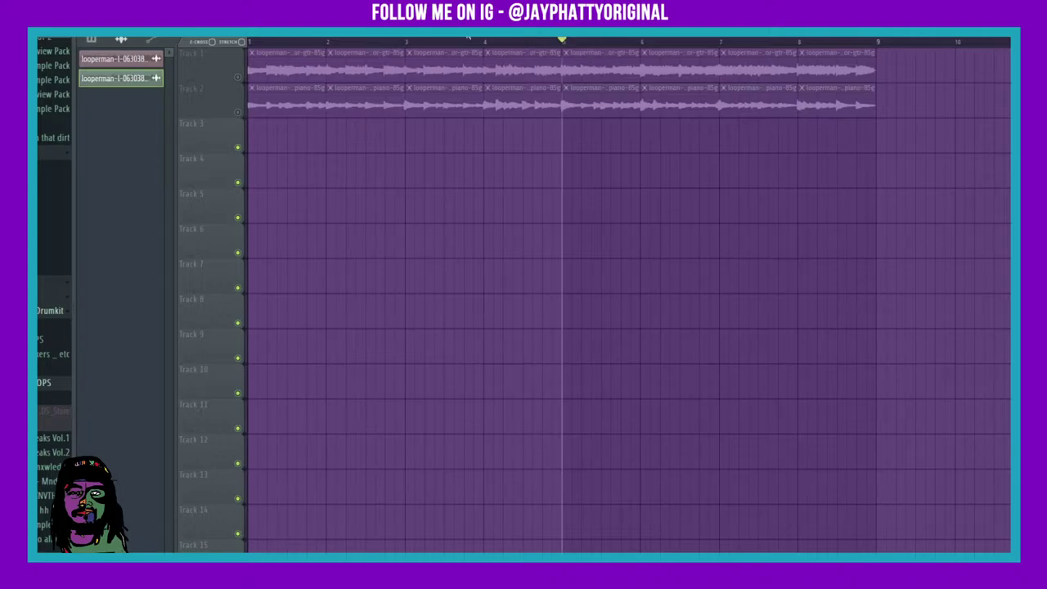
left_click(486, 42)
- Copy the guitar and piano slices from bars 4, 6 and 8 into bars 1, 2 and 3 of Tracks 3 and 4
left_click(260, 184)
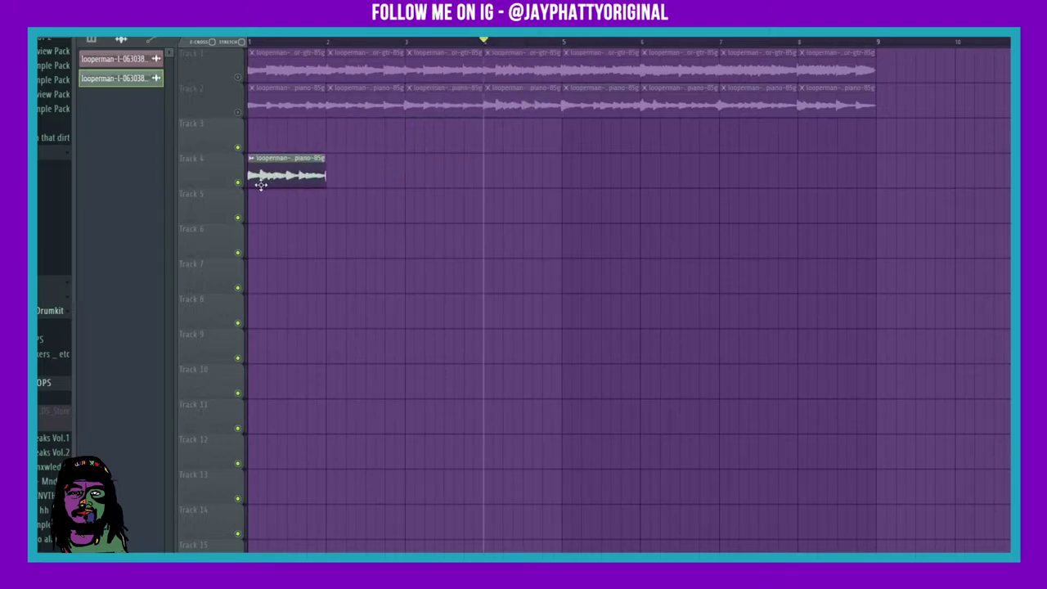
left_click_drag(520, 71, 280, 145)
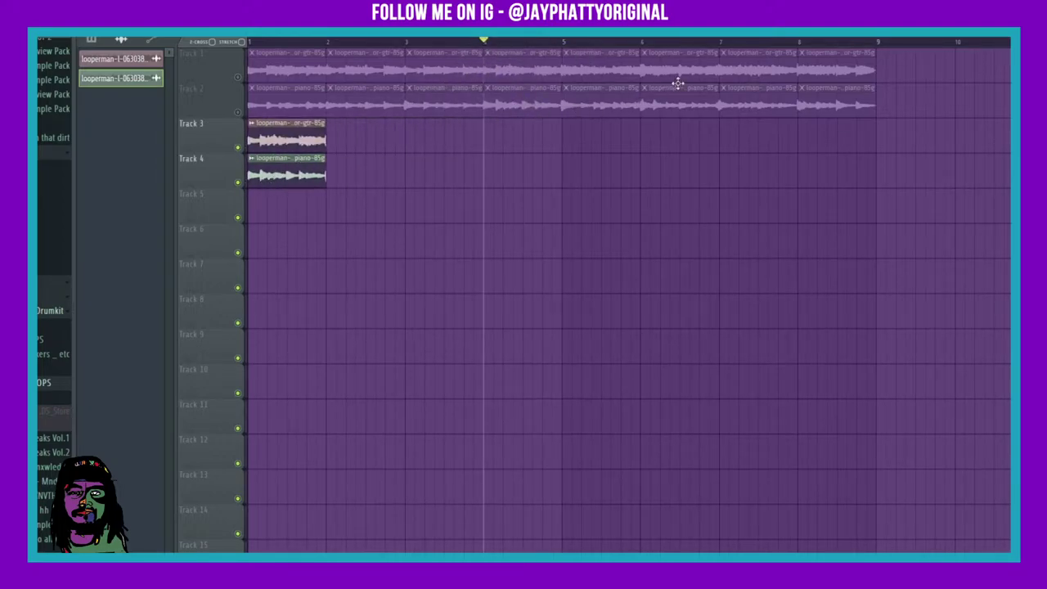
left_click_drag(678, 65, 362, 132)
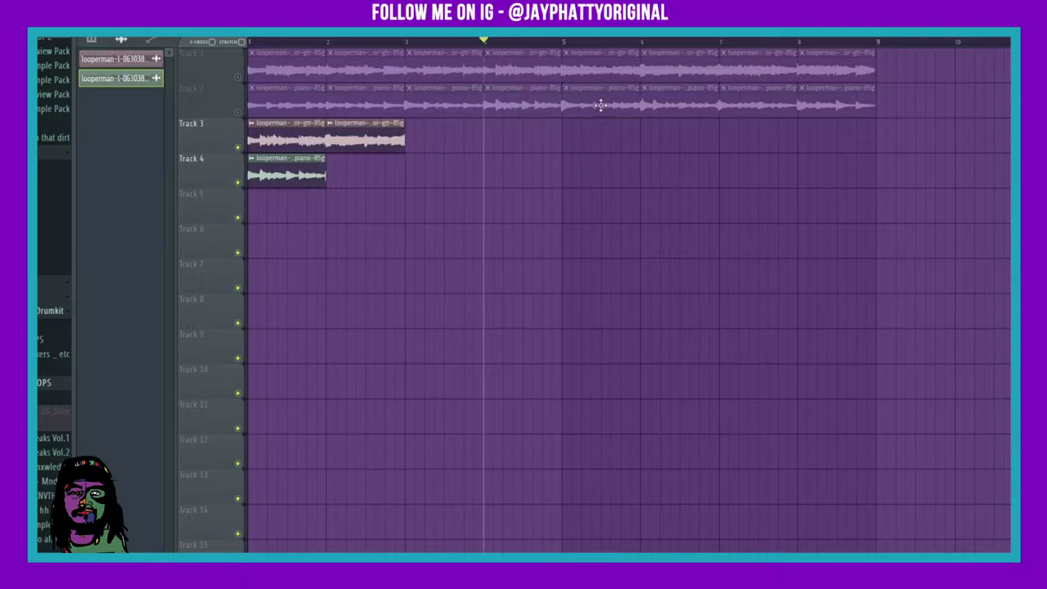
left_click_drag(674, 99, 364, 174)
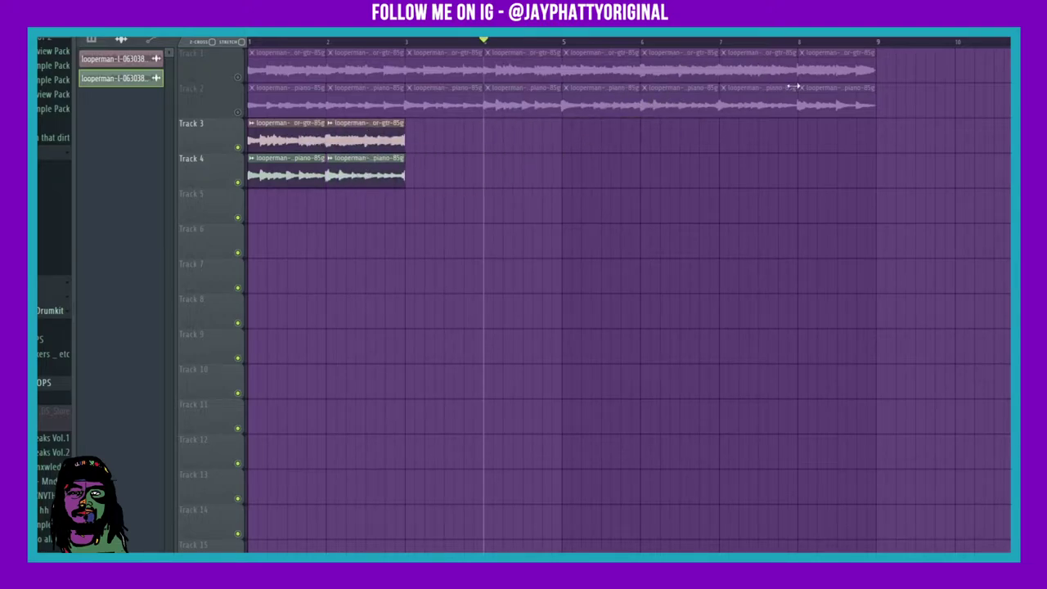
left_click_drag(693, 135, 436, 134)
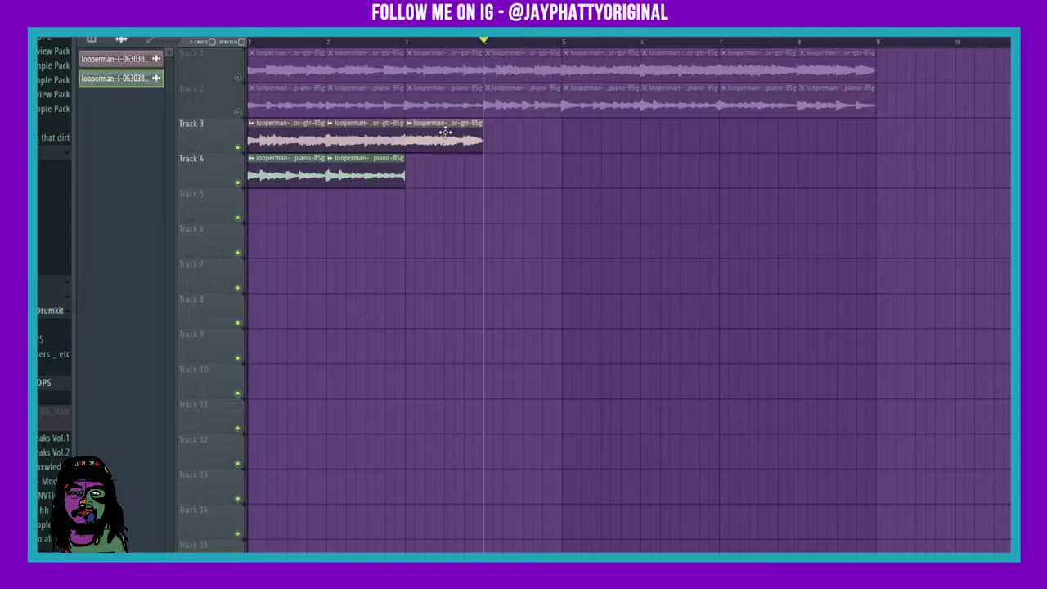
left_click_drag(823, 107, 432, 193)
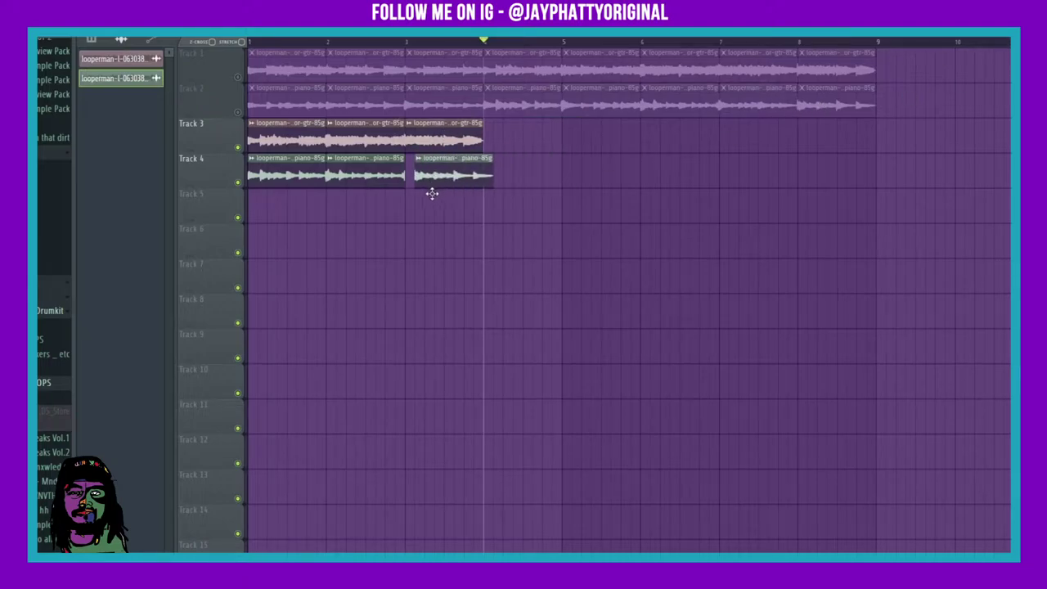
- Try a guitar slice and a piano slice in bar 4, keep only the piano slice, and play the pattern from bar 1
left_click(540, 142)
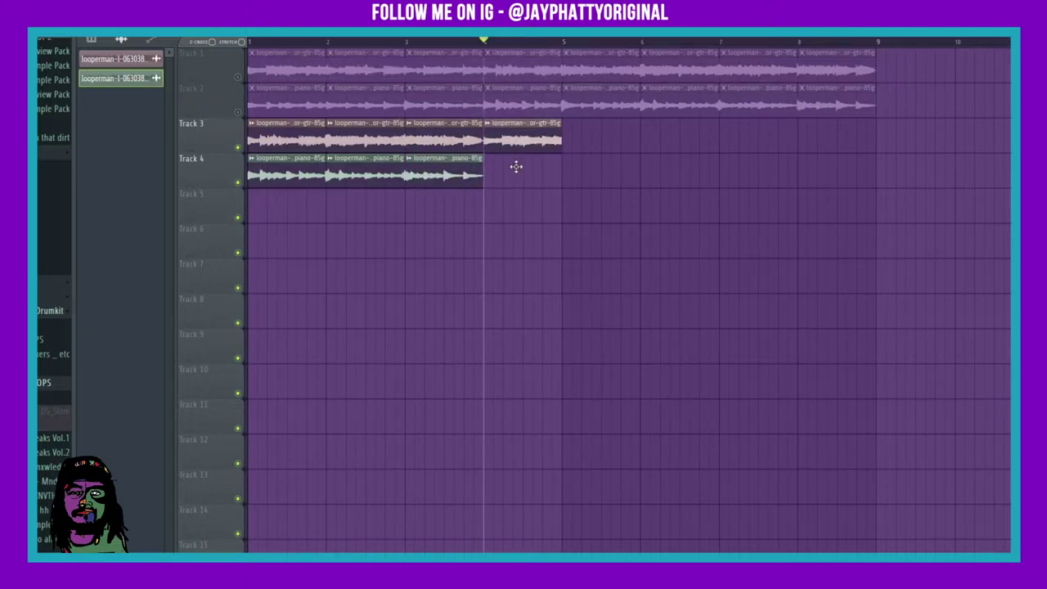
right_click(539, 135)
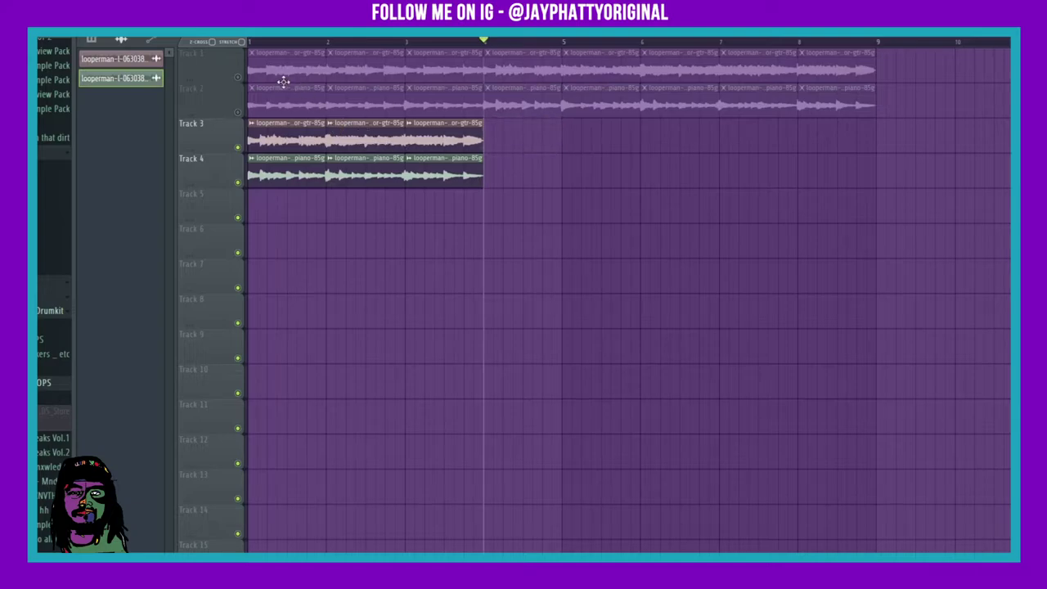
left_click_drag(569, 214, 514, 157)
left_click_drag(347, 42, 249, 42)
key("space")
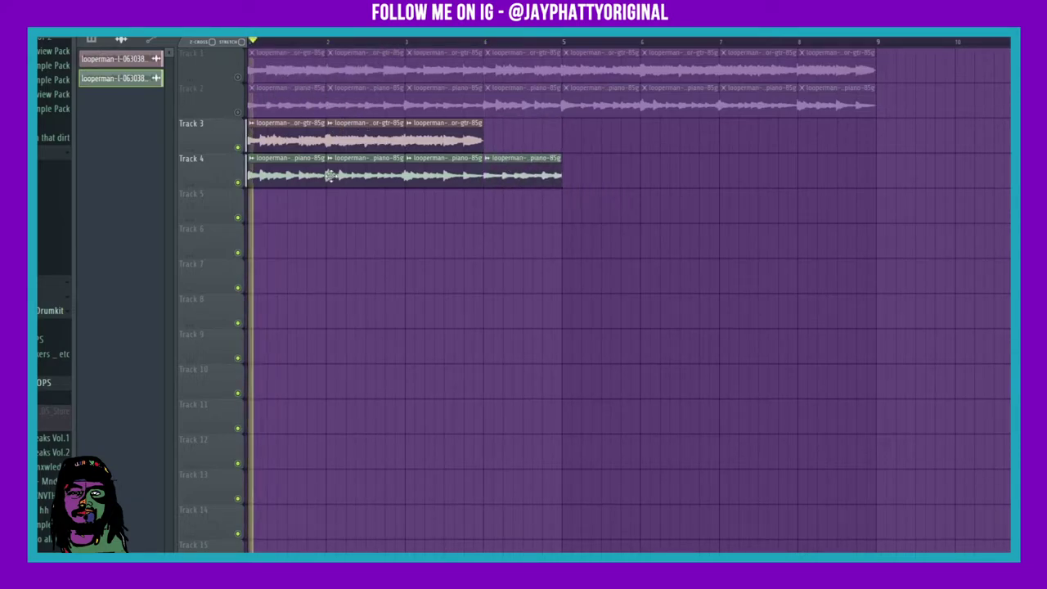
left_click(573, 290)
right_click(612, 272)
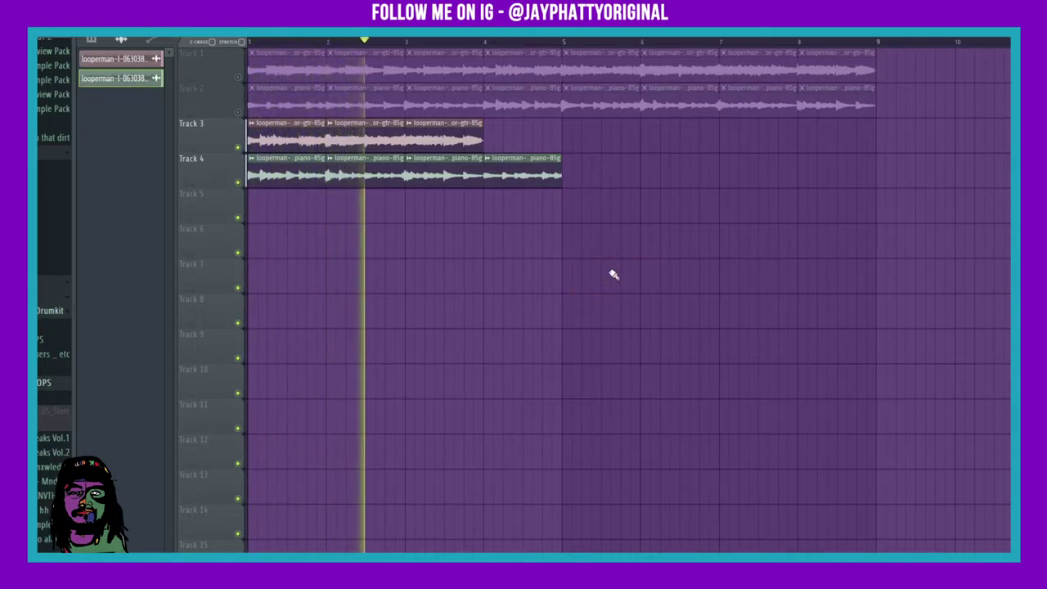
key("space")
key("space")
- Replace the guitar and piano slices in bar 3 of Tracks 3 and 4 with copies of the bar 1 slices
right_click(420, 129)
right_click(417, 166)
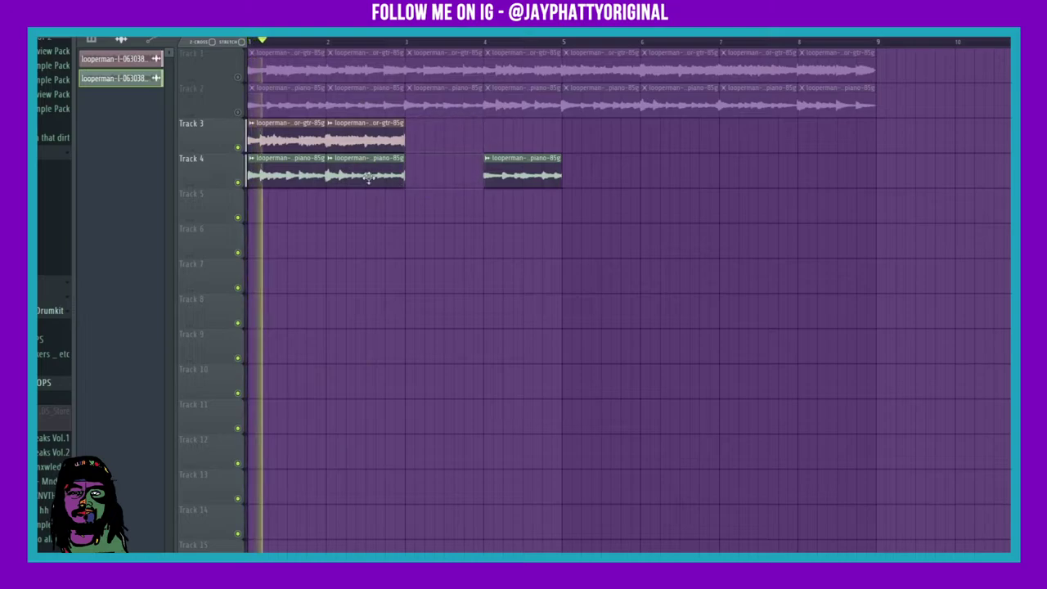
left_click_drag(316, 221, 429, 133)
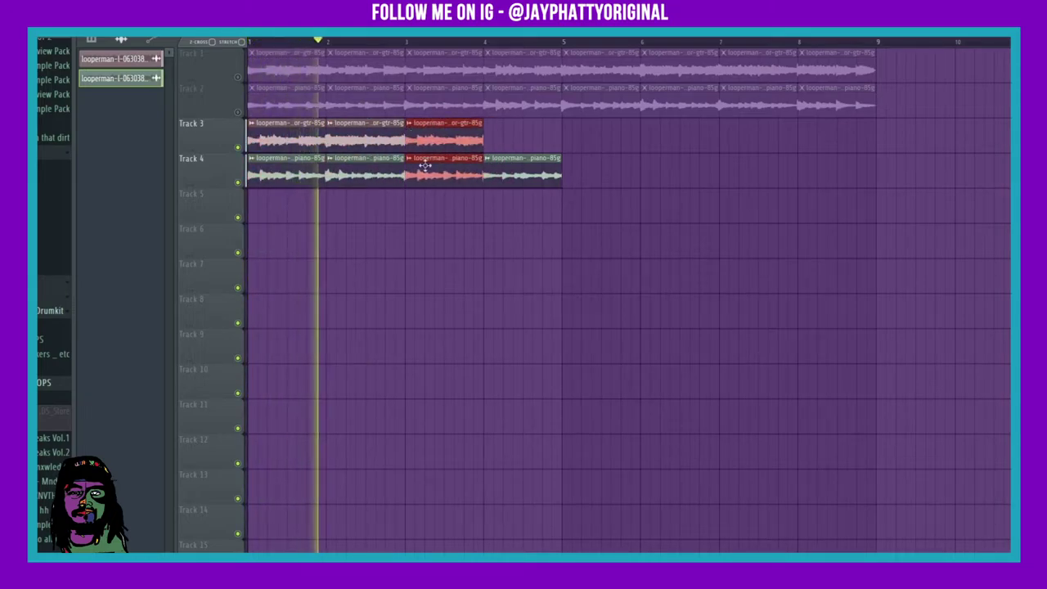
- Try a guitar slice over the piano in bar 4, and delete both bar 4 slices from Tracks 3 and 4
left_click_drag(490, 143, 500, 150)
right_click(517, 142)
left_click(520, 143)
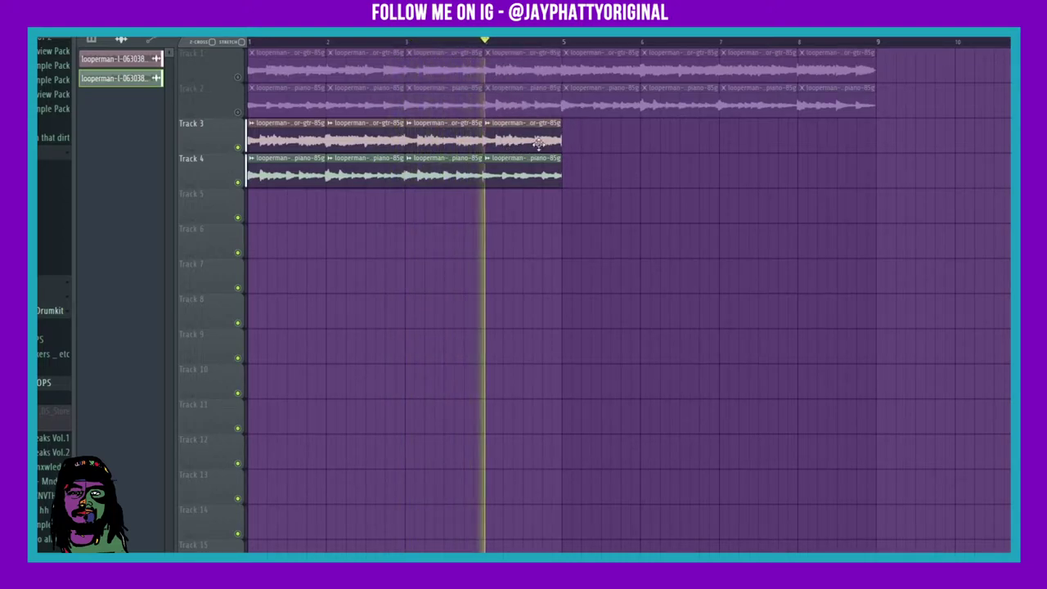
right_click(538, 143)
right_click(539, 175)
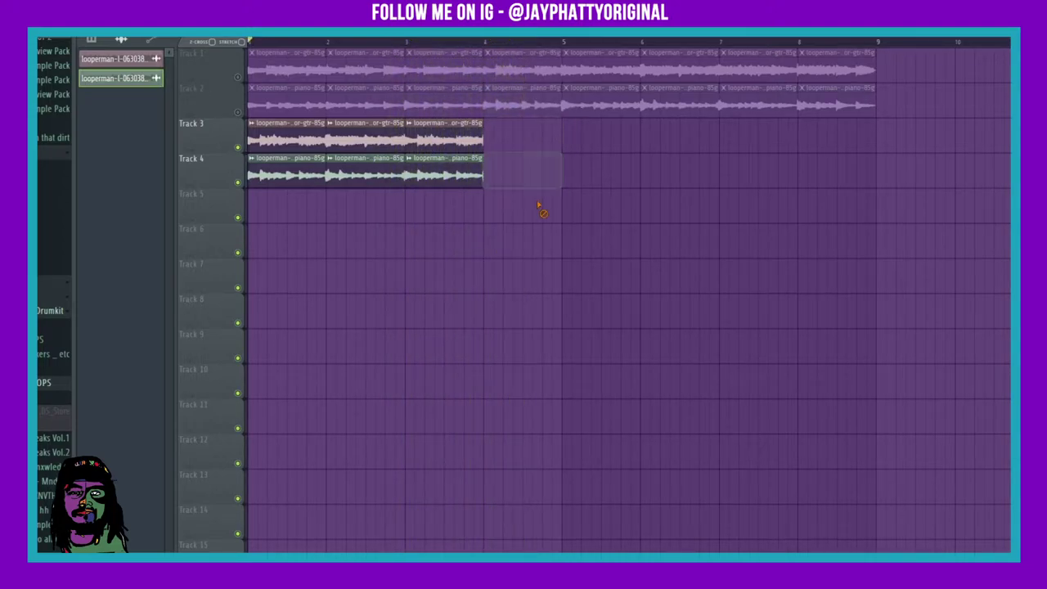
- Copy a guitar and piano slice pair, adjust its start edge, fit it into bar 4 of Tracks 3 and 4, and play the pattern
mouse_move(350, 223)
left_mouse_down()
mouse_move(387, 137)
mouse_move(640, 172)
mouse_move(525, 162)
mouse_move(640, 141)
left_mouse_up()
left_click_drag(484, 143, 552, 145)
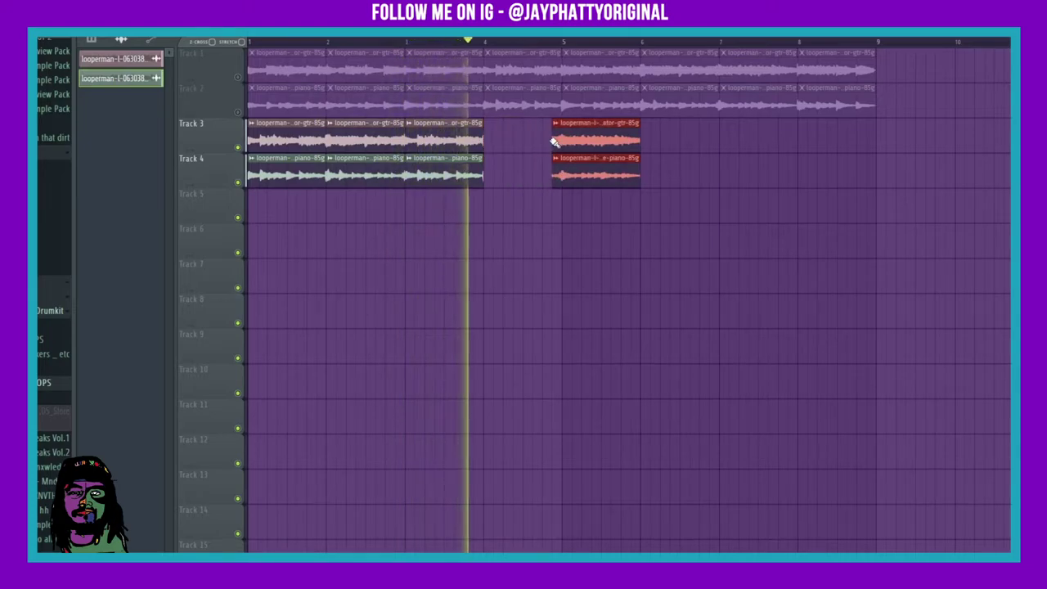
left_click(555, 142)
key("space")
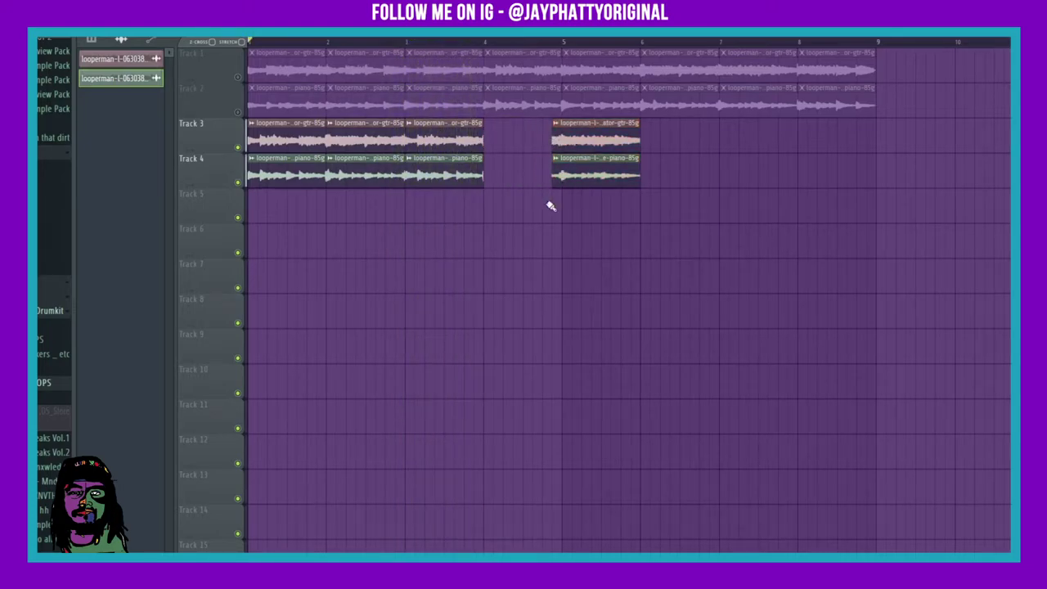
left_click_drag(574, 219, 486, 153)
key("space")
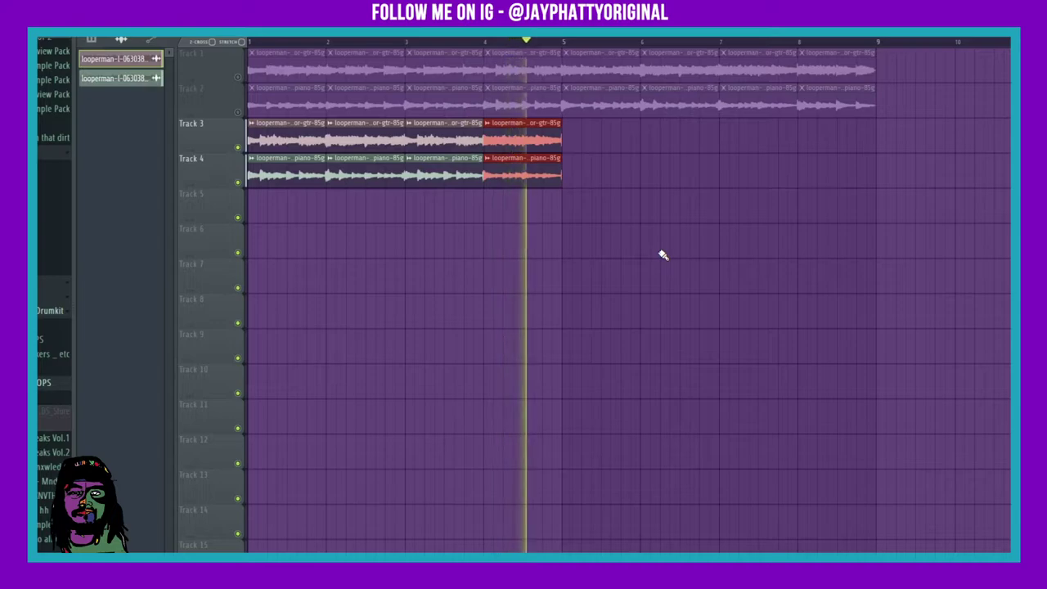
- Set the playback loop over bars 1 to 4, listen to the rearranged guitar and piano pattern, and stop playback
key("space")
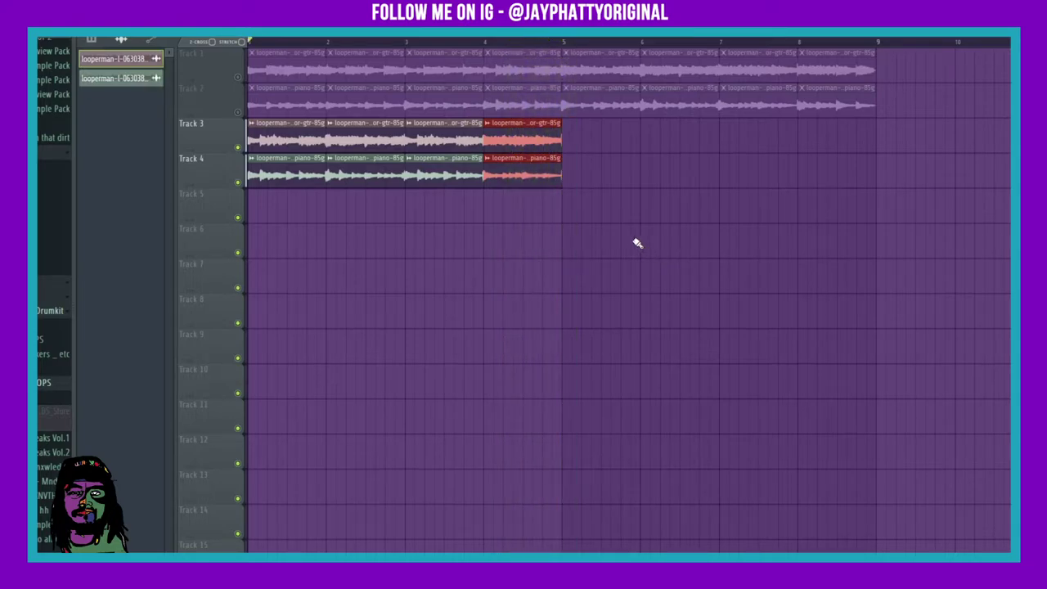
left_click(630, 151)
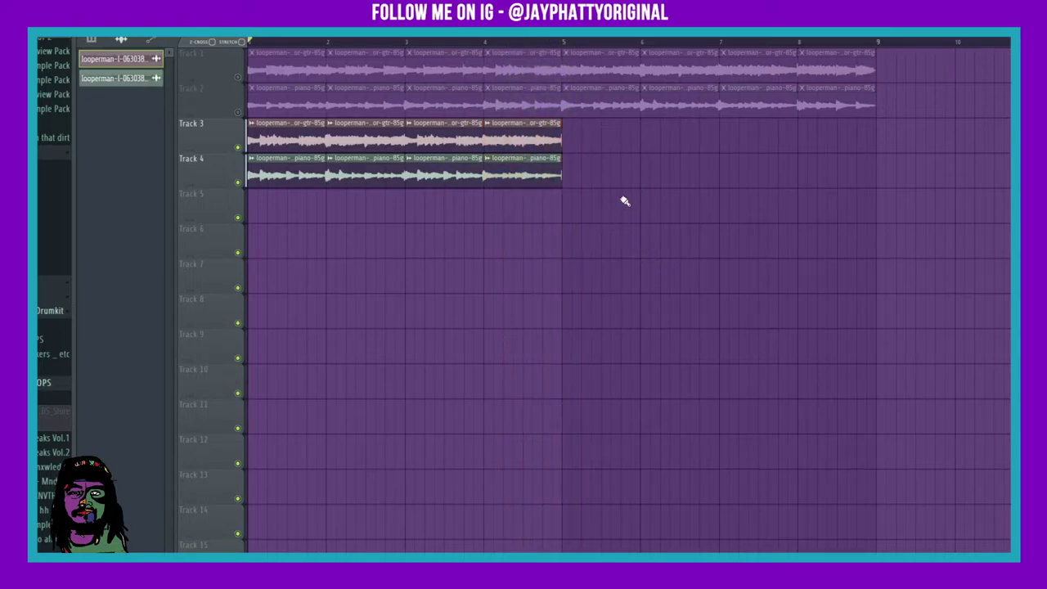
left_click_drag(613, 224, 247, 153)
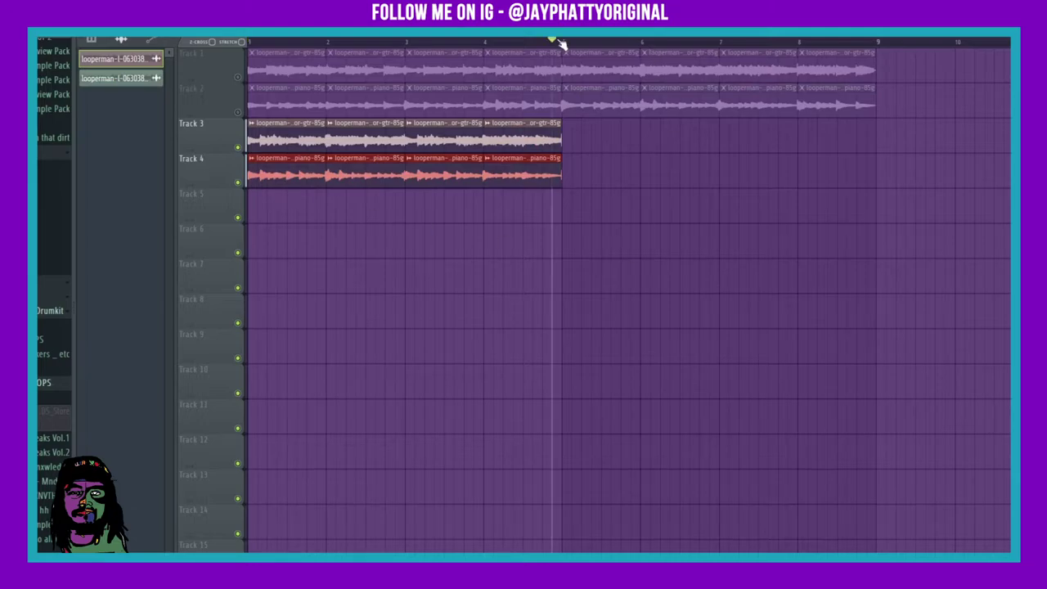
left_click_drag(562, 41, 247, 41)
left_click_drag(631, 214, 247, 155)
key("space")
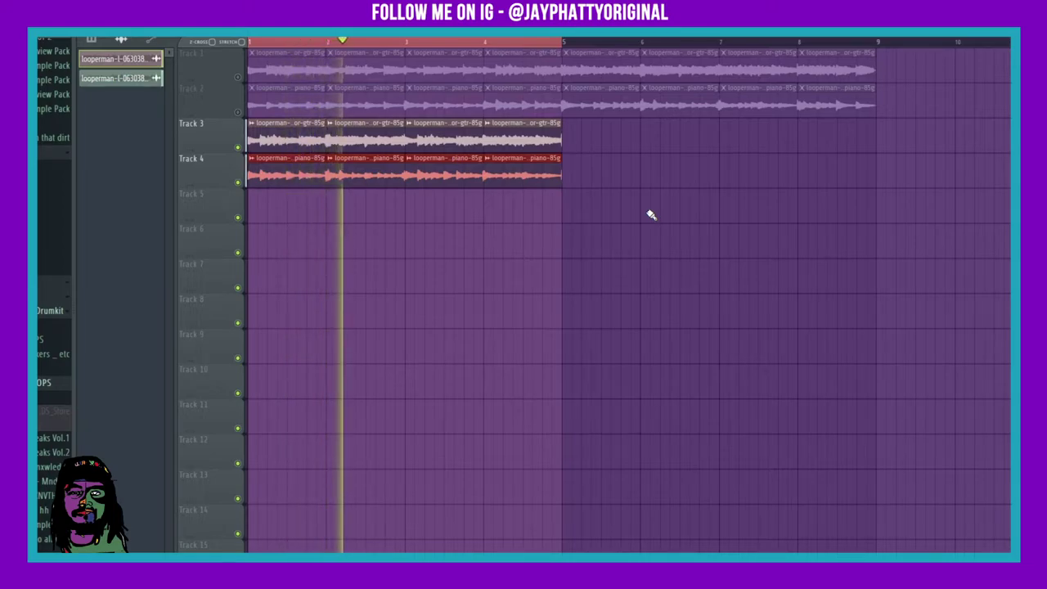
key("space")
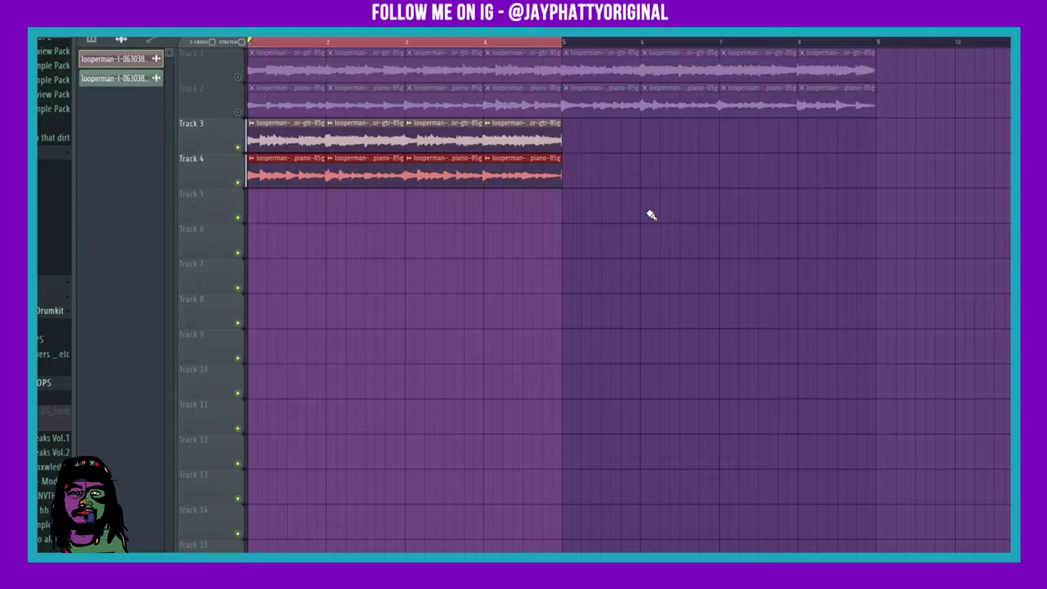
key("space")
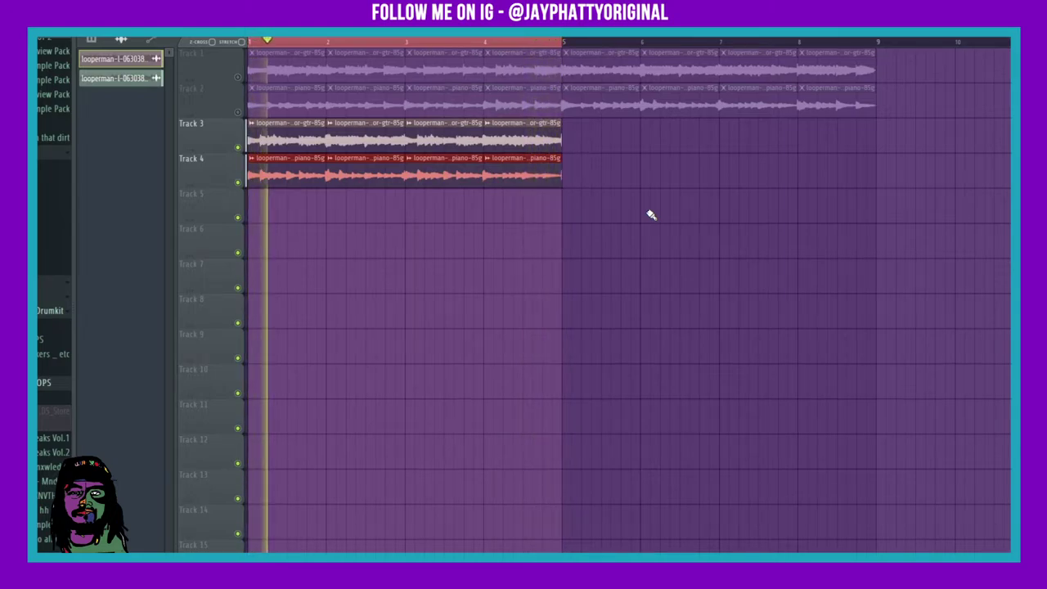
key("space")
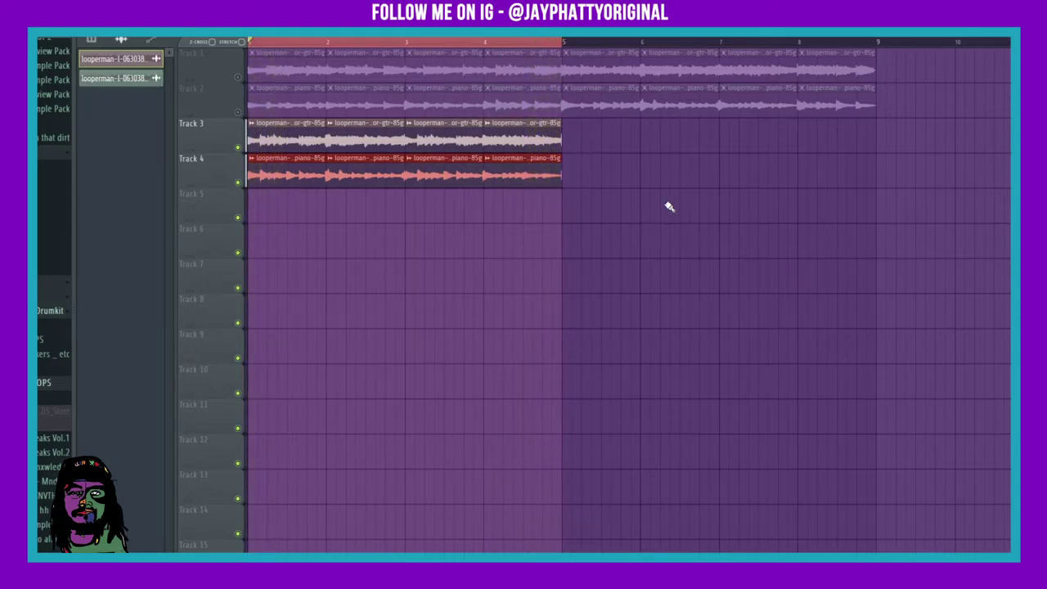
left_click(666, 213)
left_click_drag(656, 226, 94, 182)
left_click(627, 252)
left_click_drag(624, 256, 94, 160)
left_click(810, 169)
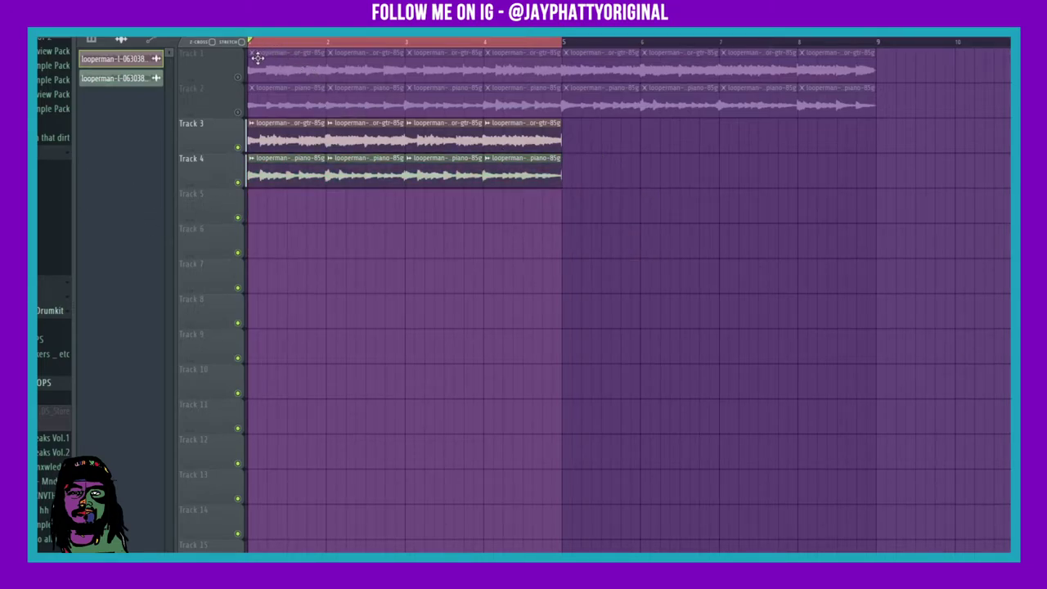
- Copy the piano loop's Looperman page address from the browser and paste it into the project info comments, followed by "- piano"
key("alt+Tab")
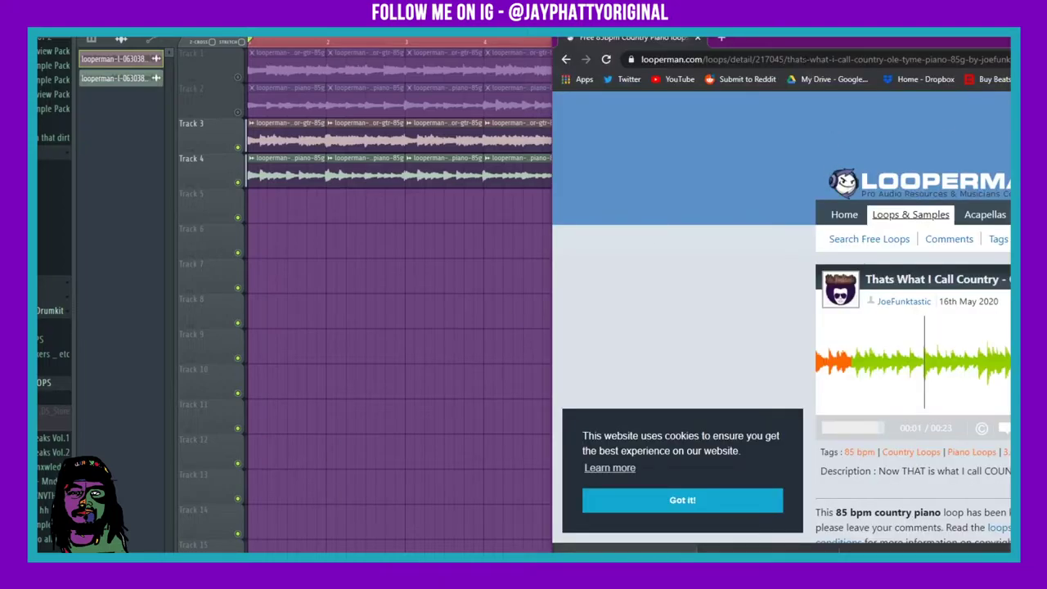
left_click(762, 59)
right_click(762, 59)
left_click(782, 133)
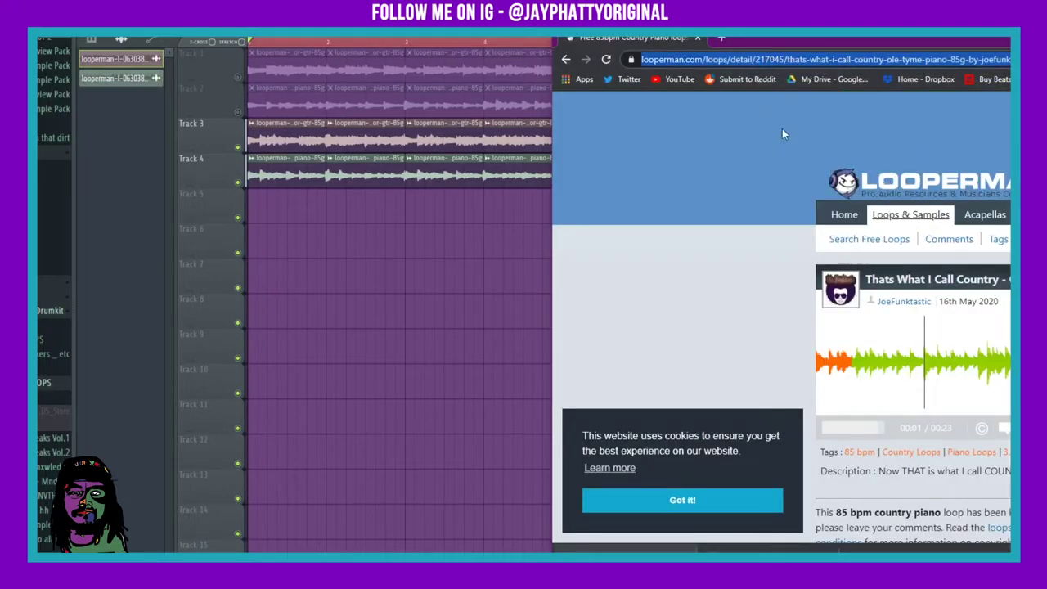
key("alt+Tab")
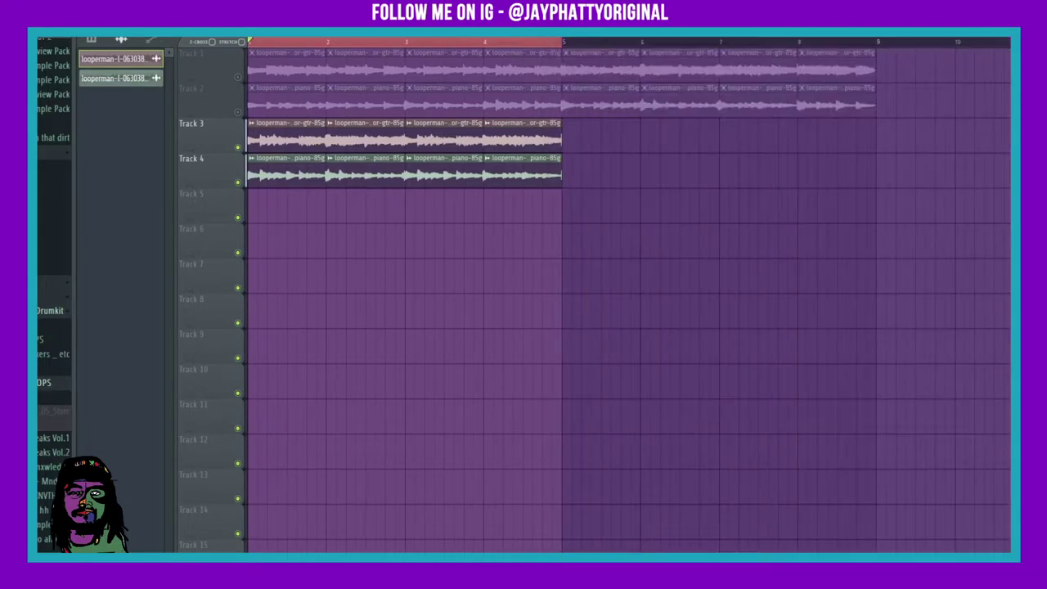
key("F11")
type("https://www.looperman.com/loops/detail/217045/thats-what-i-call-country-ole-tyme-piano-85g-by-joefunktastic-free-85bpm-country-piano-loop")
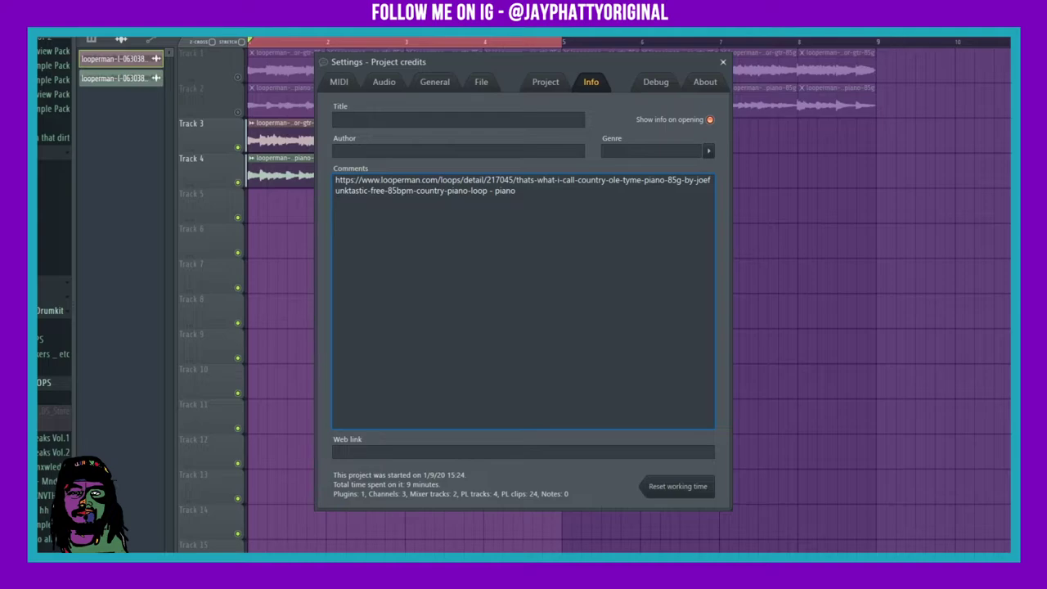
- Switch to the browser, return to the country loop search results and open the "Thats What I Call Country" resonator guitar loop page
key("alt+Tab")
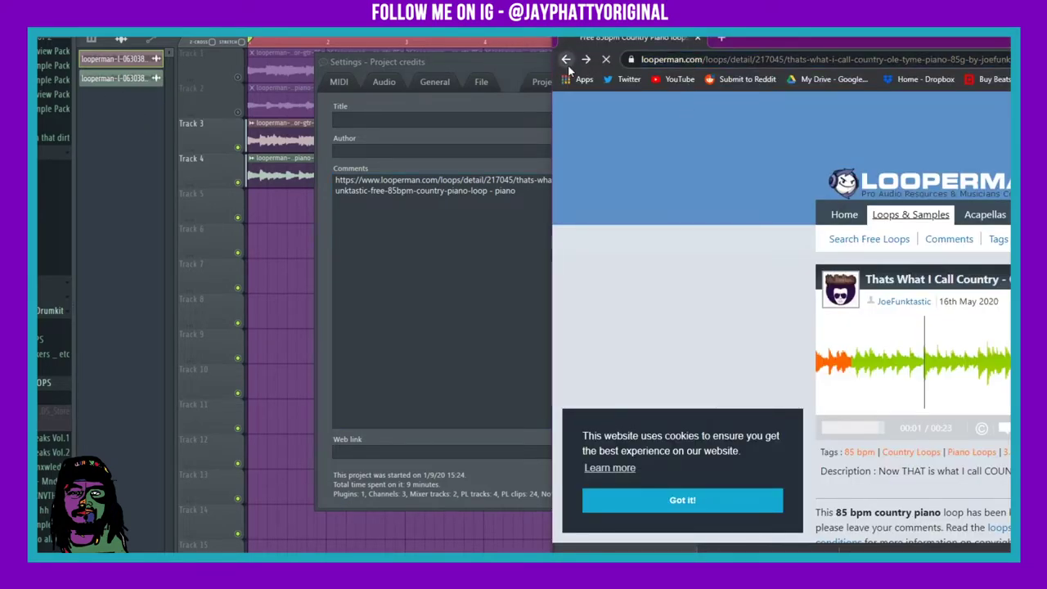
left_click(566, 62)
left_click(567, 60)
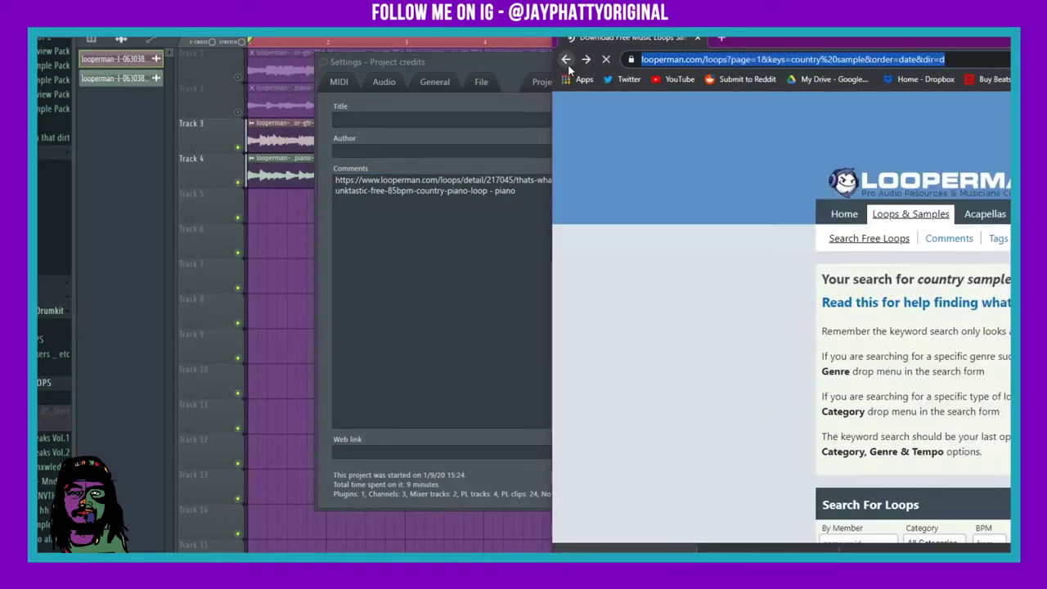
left_click(587, 61)
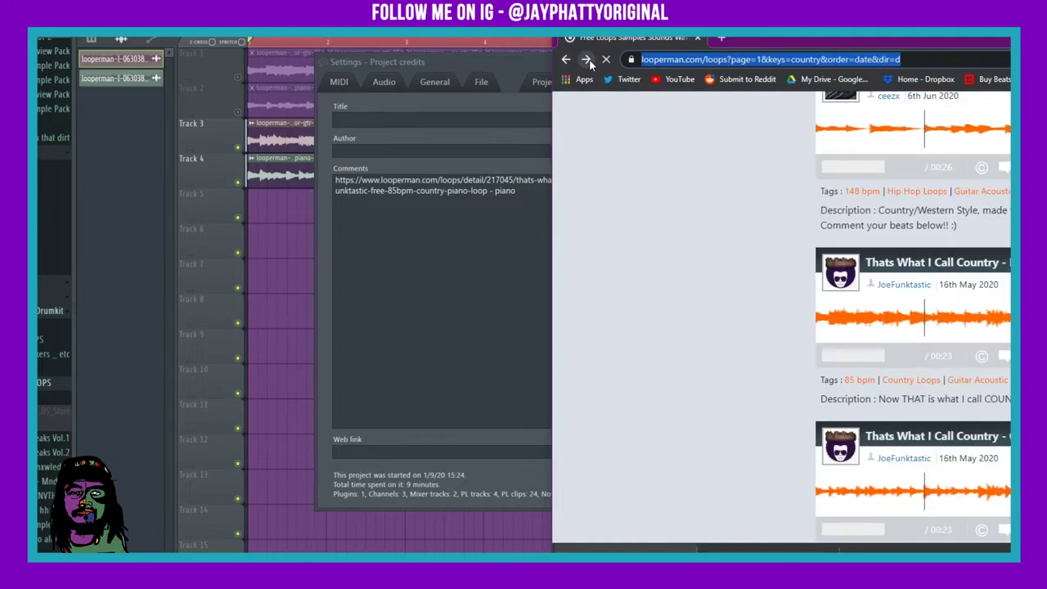
left_click(588, 59)
left_click(566, 61)
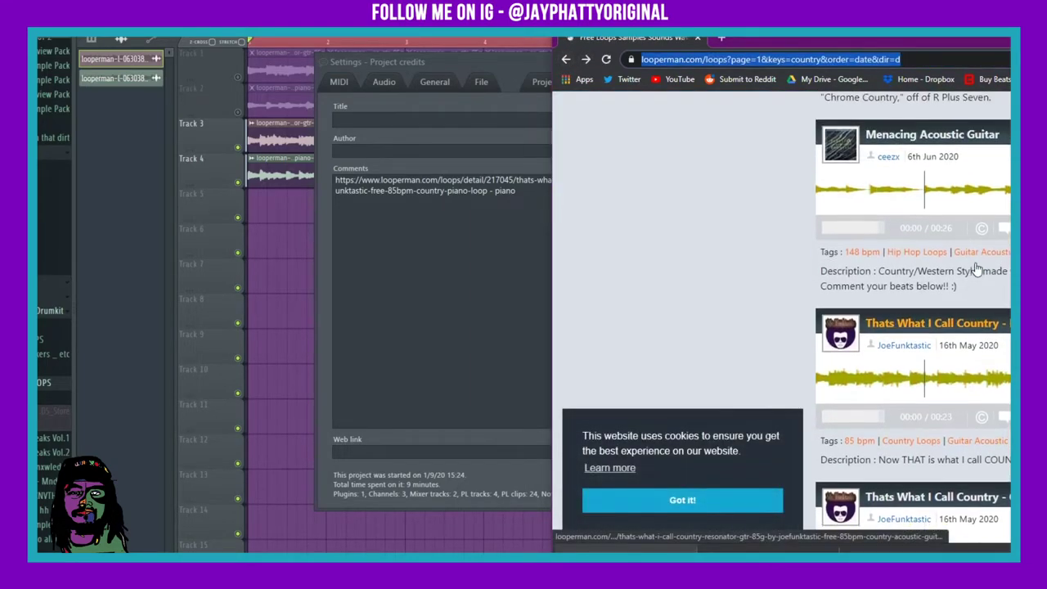
left_click(965, 318)
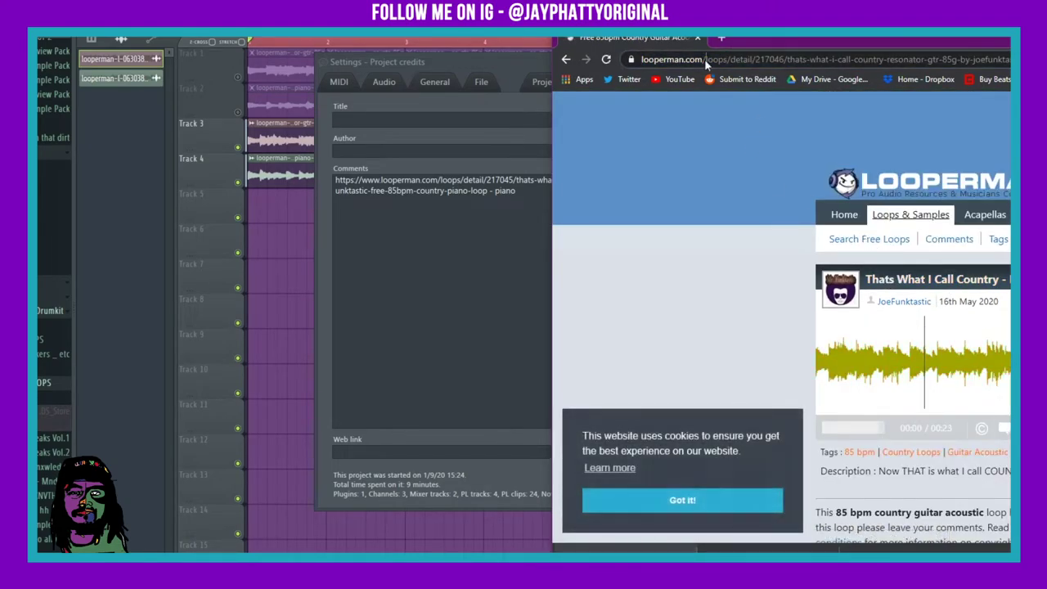
- Copy the resonator guitar loop's page address and add it below the piano credit in the project comments, followed by "- gtr"
right_click(704, 58)
left_click(734, 130)
left_click(431, 252)
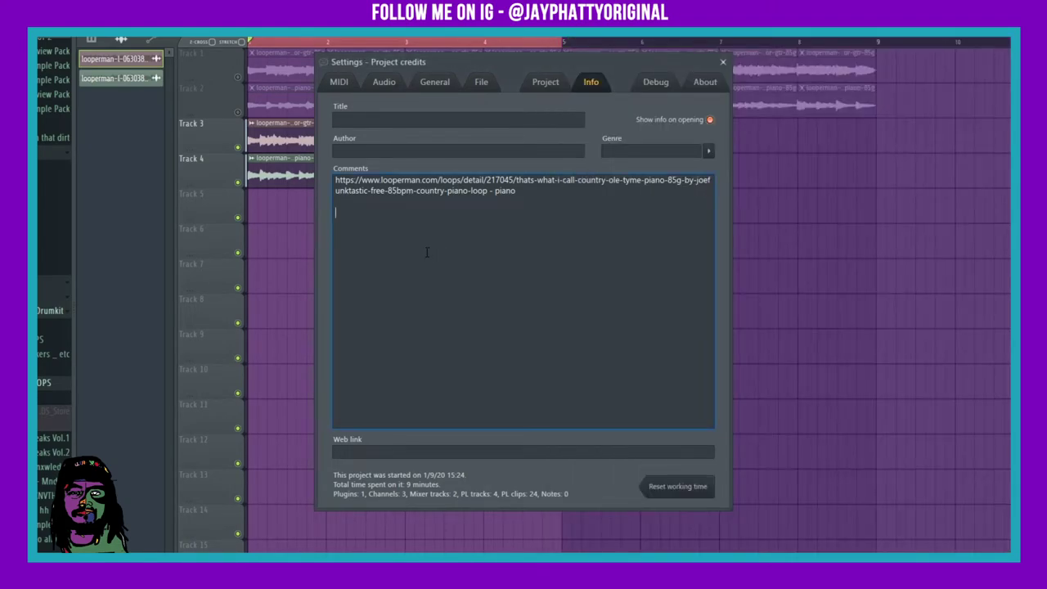
key("Return")
key("Return")
type("https://www.looperman.com/loops/detail/217046/thats-what-i-call-country-resonator-gtr-85g-by-joefunktastic-free-85bpm-country-acoustic-guitar-loop")
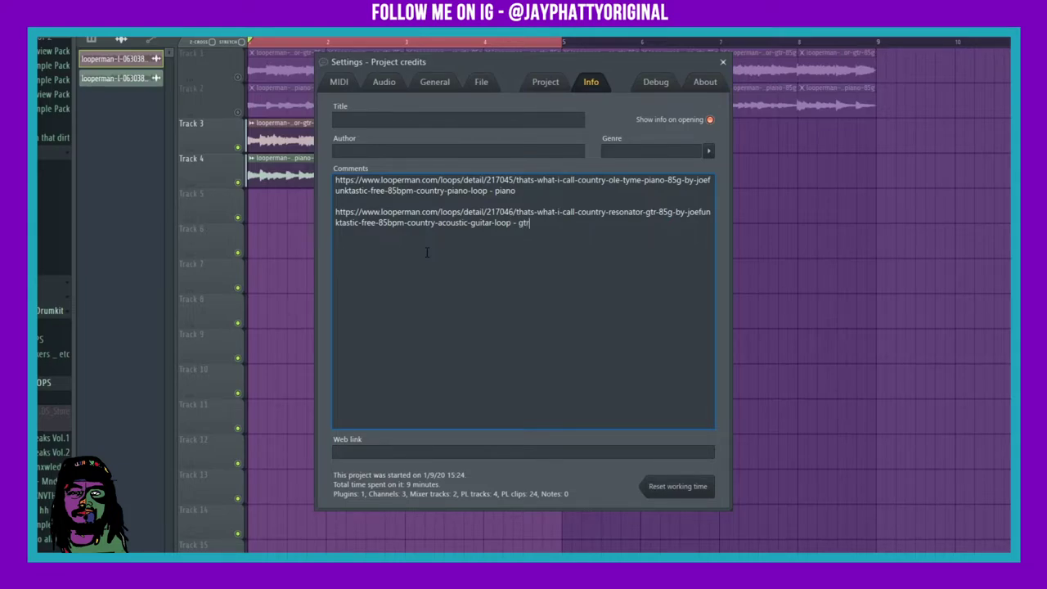
- Choose a genre for the project in the project info, trying R&B and Classic Rock, and close the settings
left_click(723, 63)
key("F11")
left_click(709, 151)
left_click(717, 154)
left_click(706, 152)
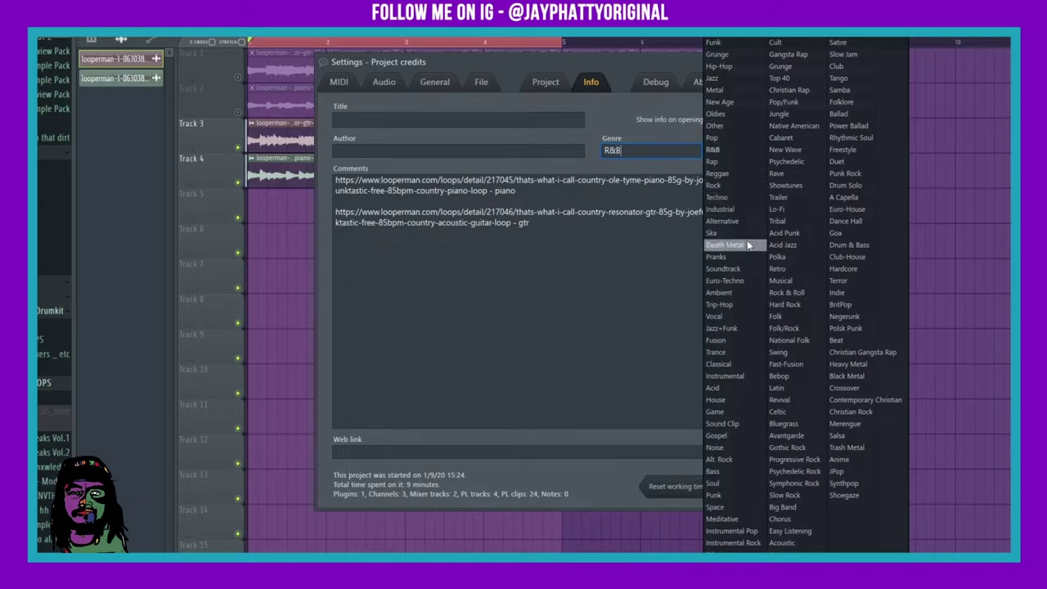
left_click(740, 42)
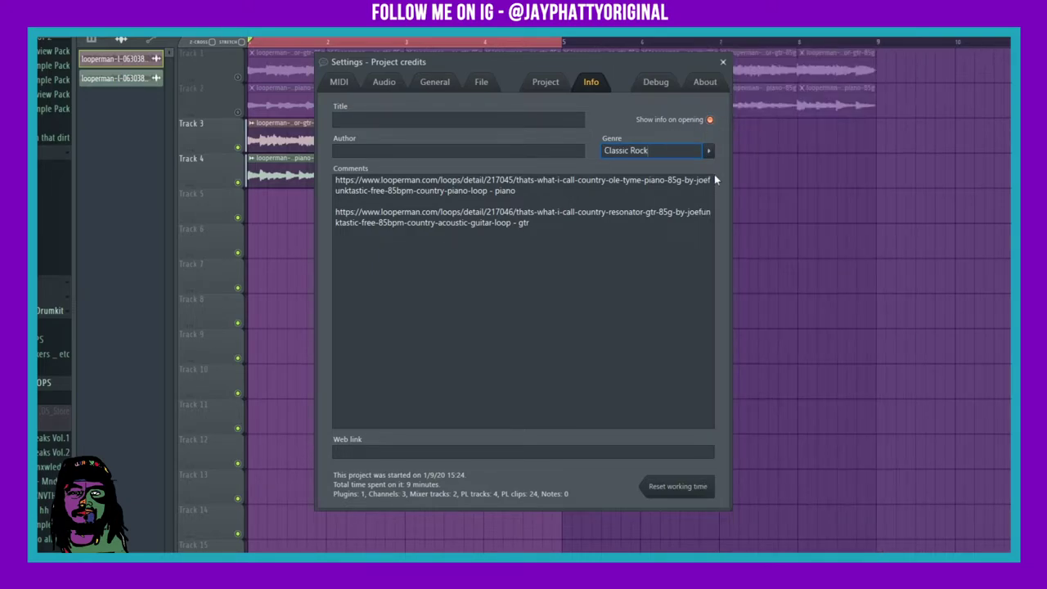
left_click(708, 151)
left_click(720, 6)
left_click(723, 63)
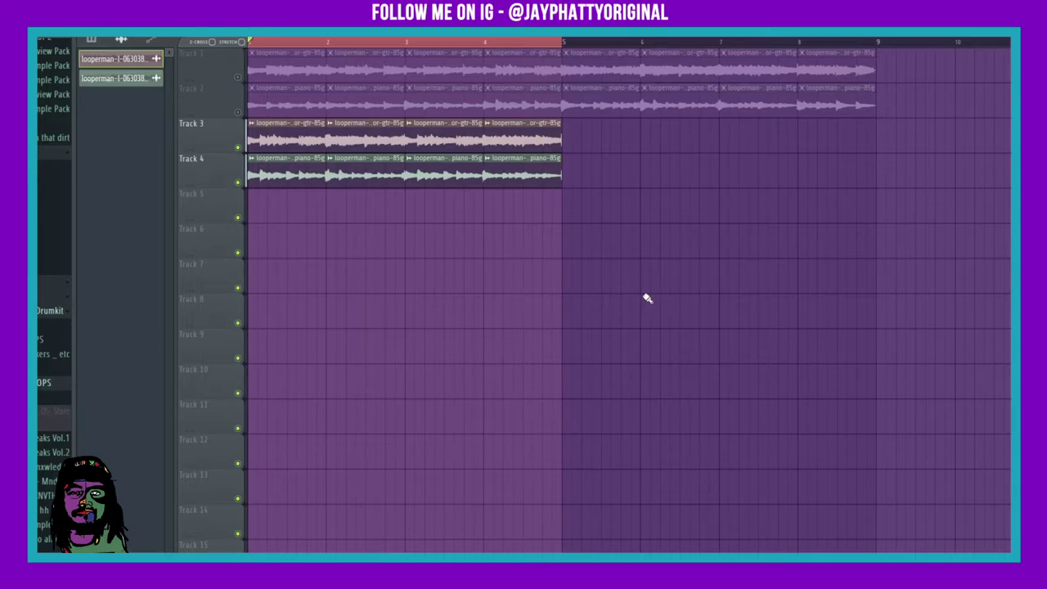
- Move the four piano clips from Track 4 onto Track 3 over the guitar clips and consolidate Track 3 from the track start
left_click_drag(657, 258, 100, 185)
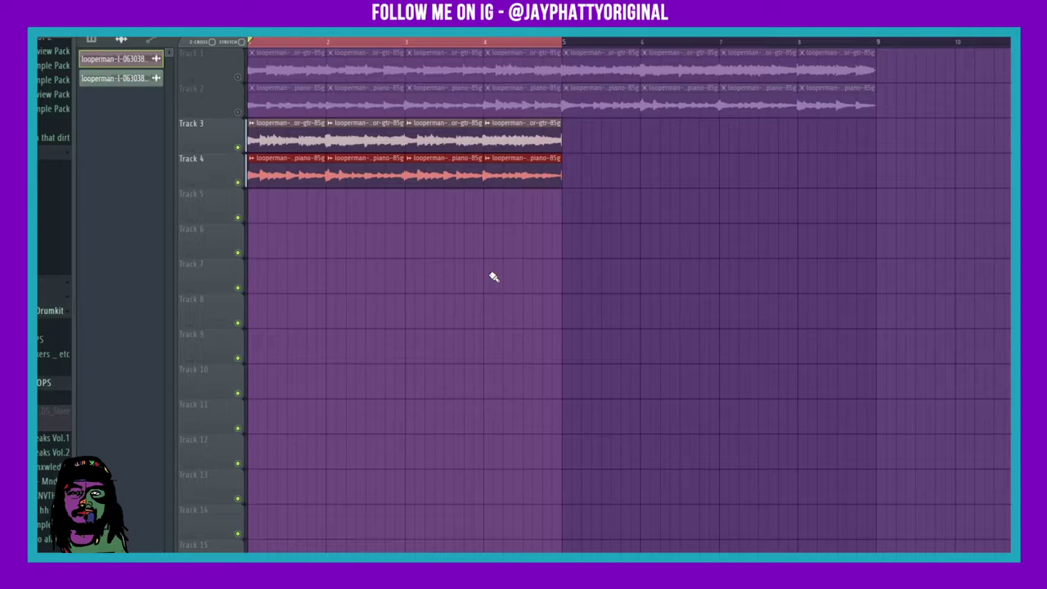
key("shift+Up")
right_click(205, 133)
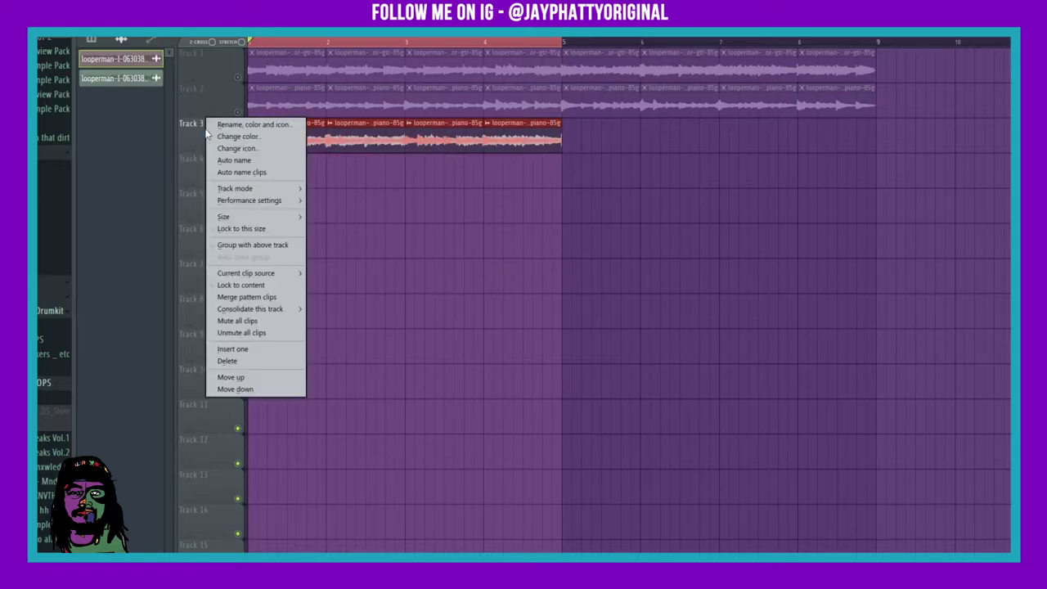
mouse_move(281, 311)
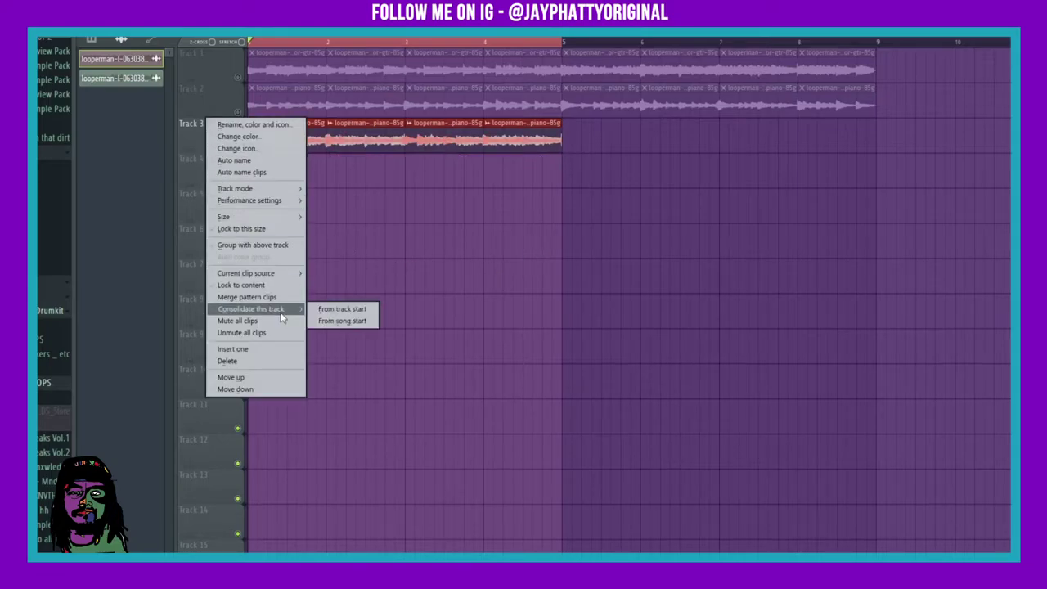
left_click(335, 309)
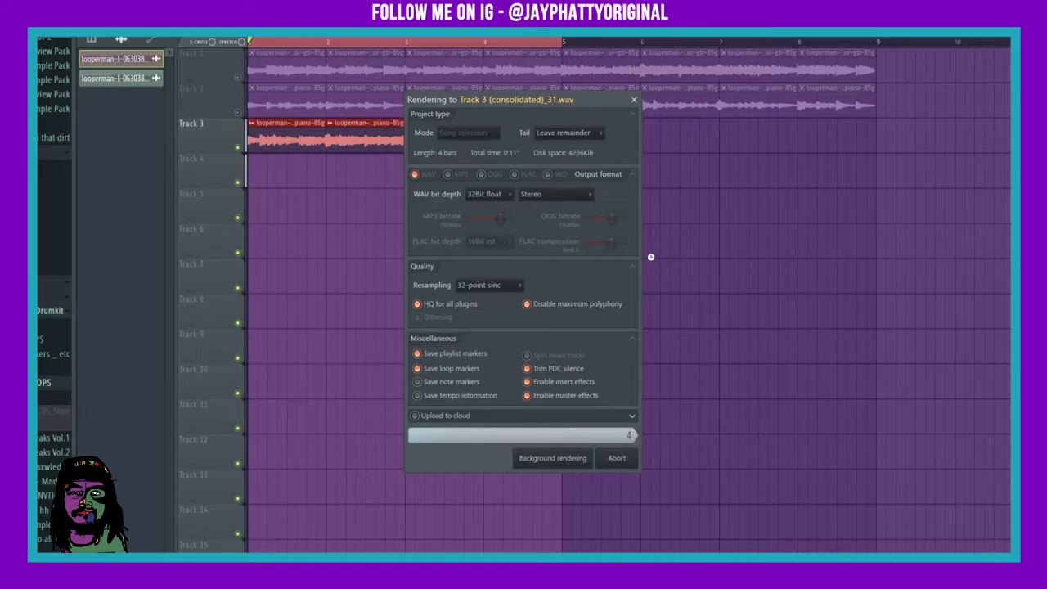
- Remove Track 4's grouping with the track above
mouse_move(629, 184)
left_mouse_down()
mouse_move(231, 197)
mouse_move(336, 169)
left_mouse_up()
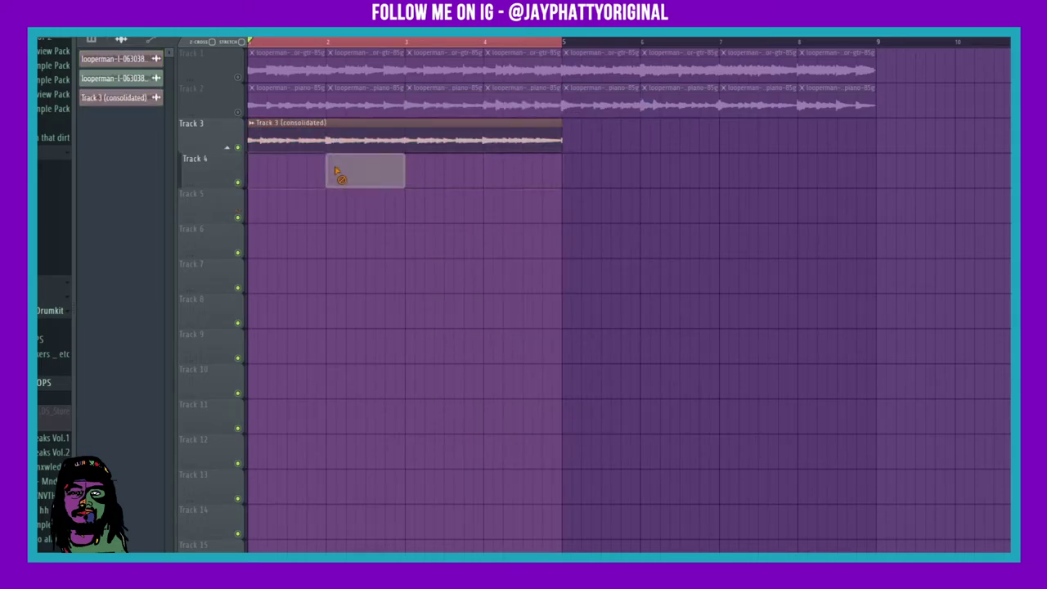
right_click(210, 154)
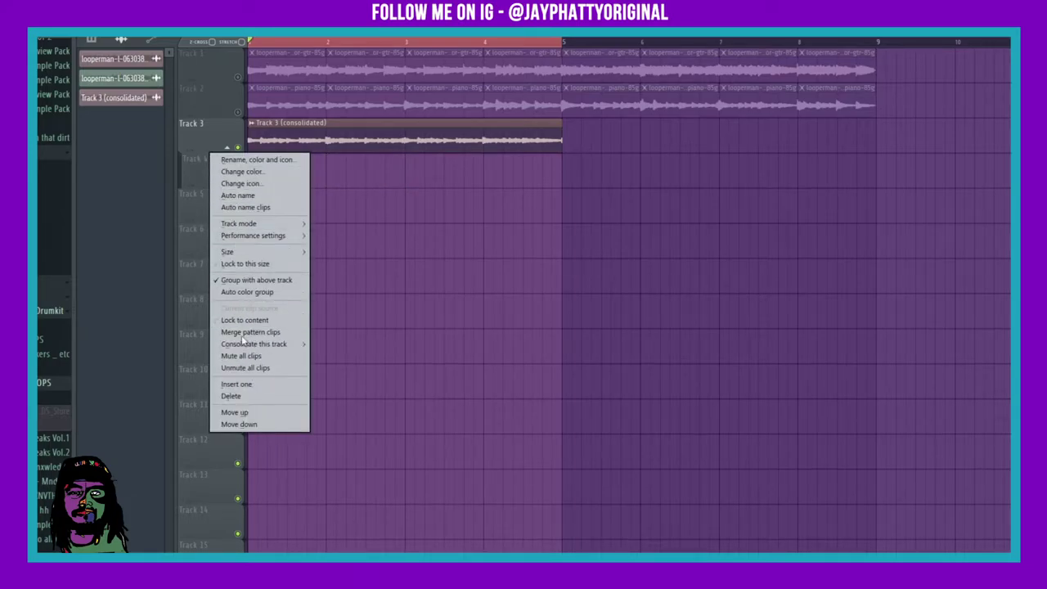
left_click(261, 280)
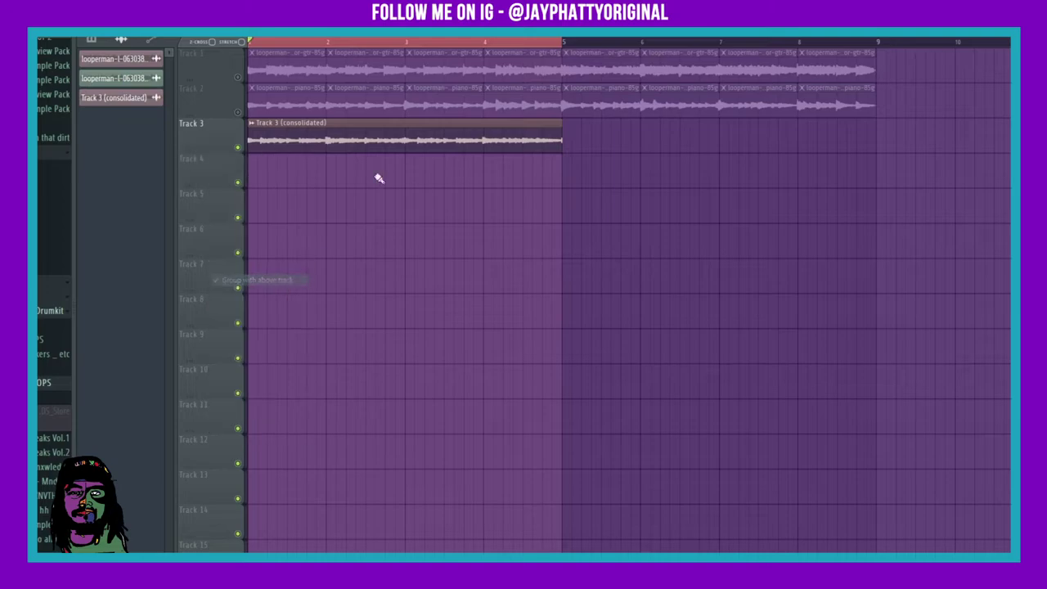
left_click_drag(284, 147, 65, 124)
mouse_move(276, 78)
left_mouse_down()
mouse_move(444, 48)
mouse_move(572, 129)
mouse_move(647, 78)
left_mouse_up()
key("ctrl+z")
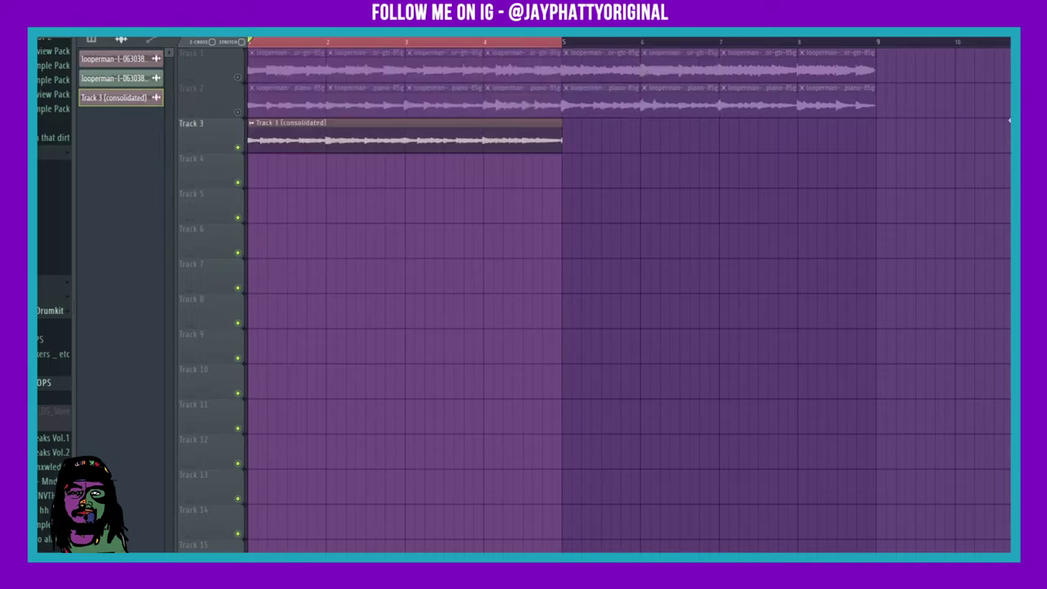
- Delete the muted guitar and piano slices on Tracks 1 and 2 and move the consolidated clip to the start of Track 1
left_click_drag(998, 103, 249, 62)
key("Delete")
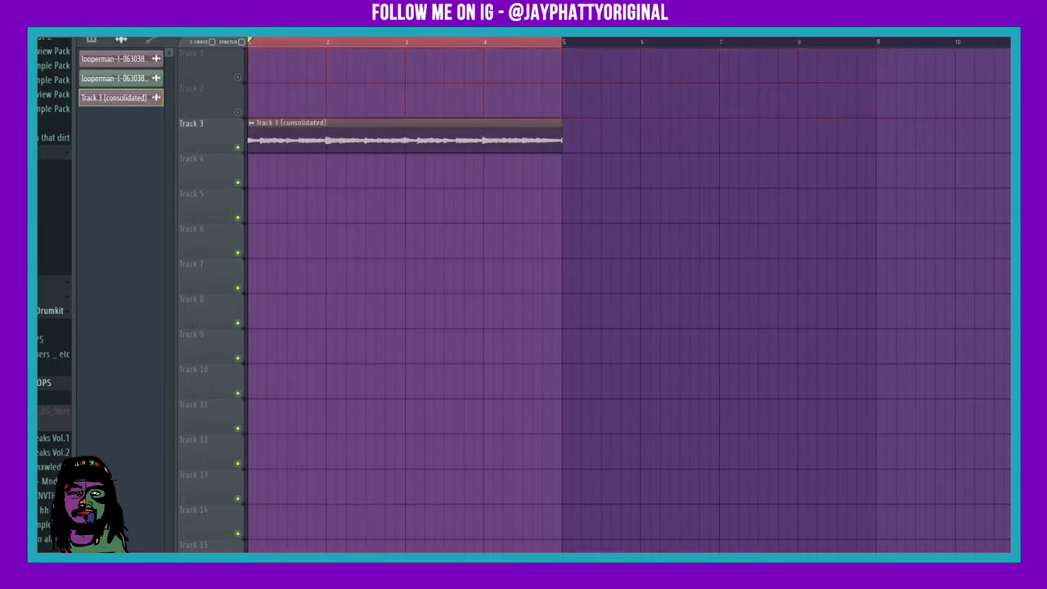
left_click_drag(264, 145, 163, 50)
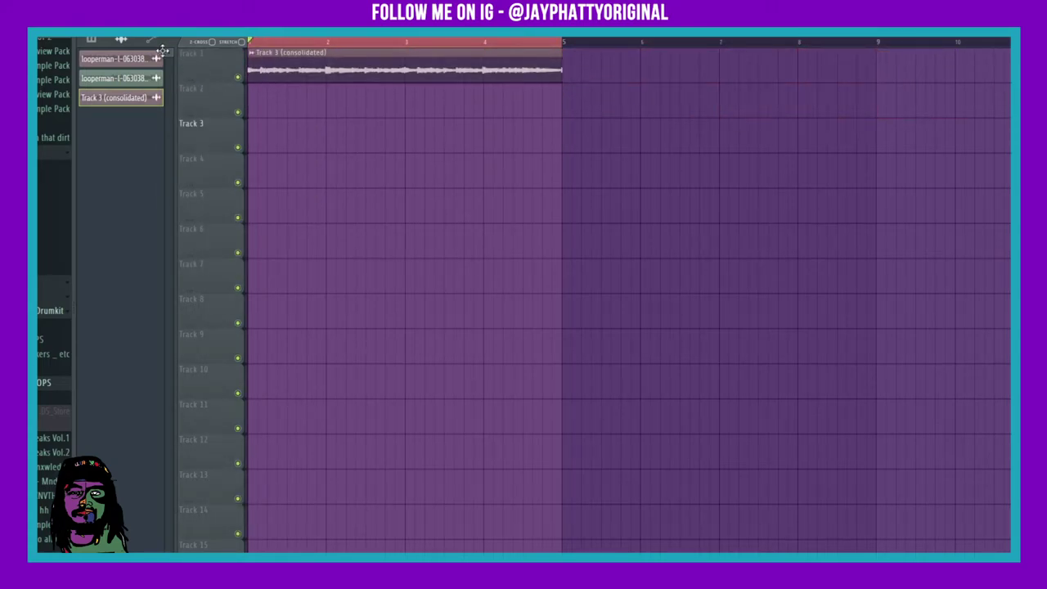
- Play the consolidated clip, open its sampler settings and try a lower time-stretching pitch
key("space")
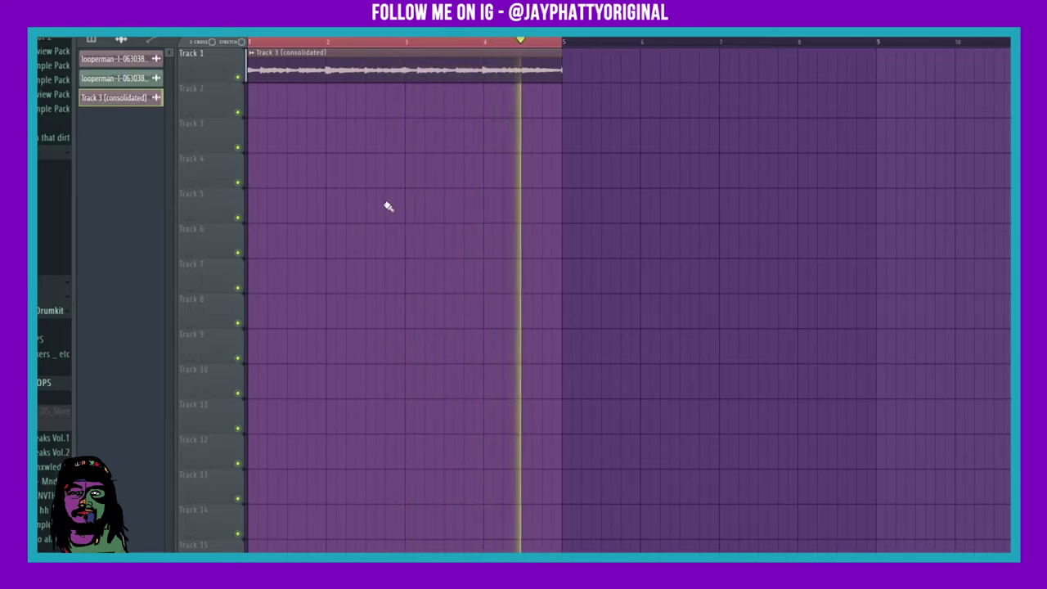
double_click(408, 74)
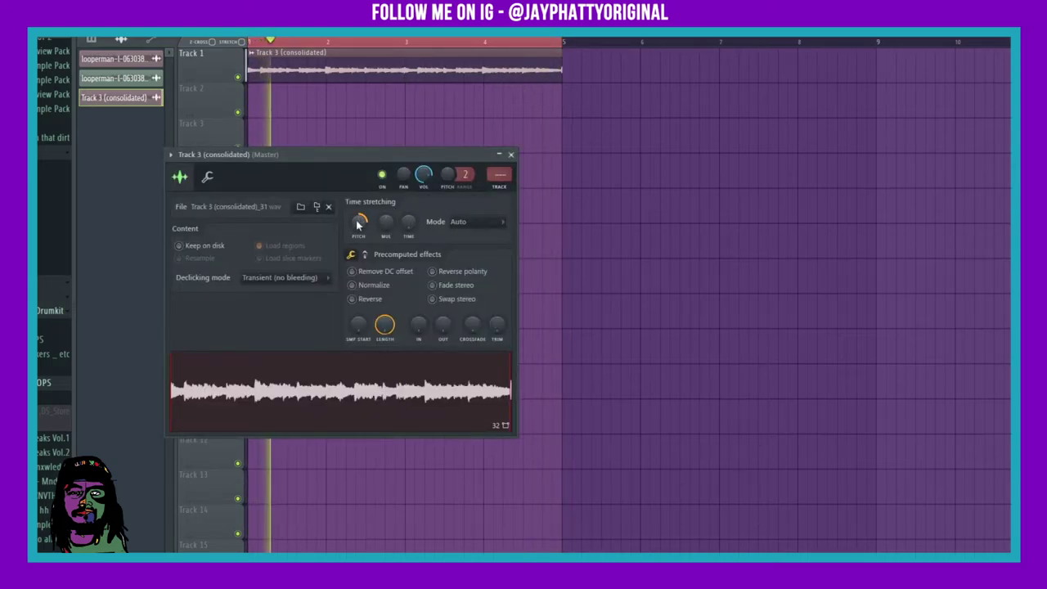
left_click_drag(357, 222, 357, 232)
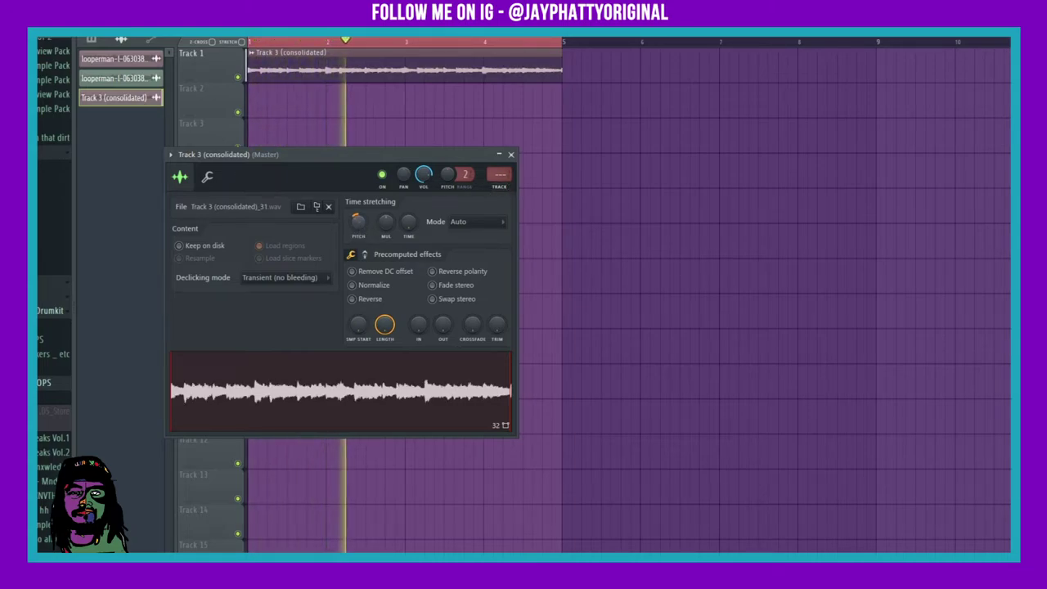
key("space")
key("space")
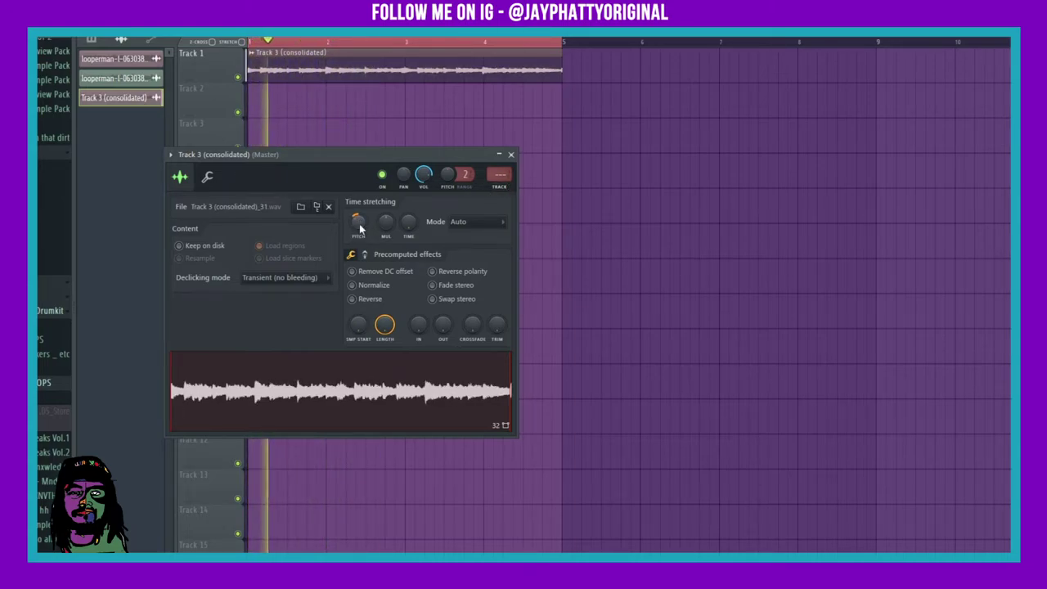
- Raise the consolidated clip's time-stretching pitch above its original level and replay the loop
right_click(360, 227)
left_click(374, 214)
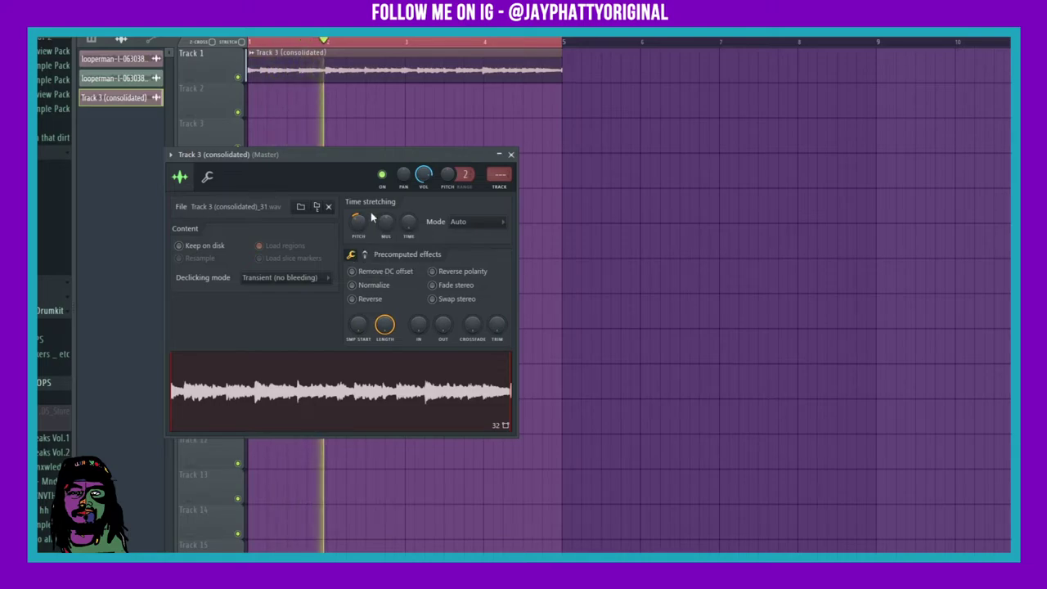
right_click(357, 221)
left_click(402, 196)
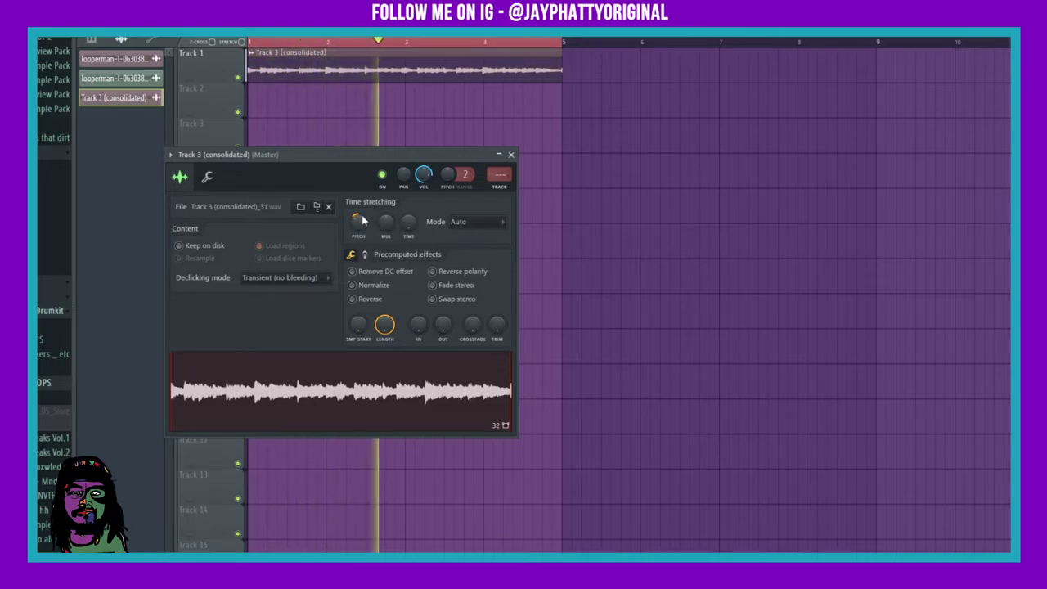
key("space")
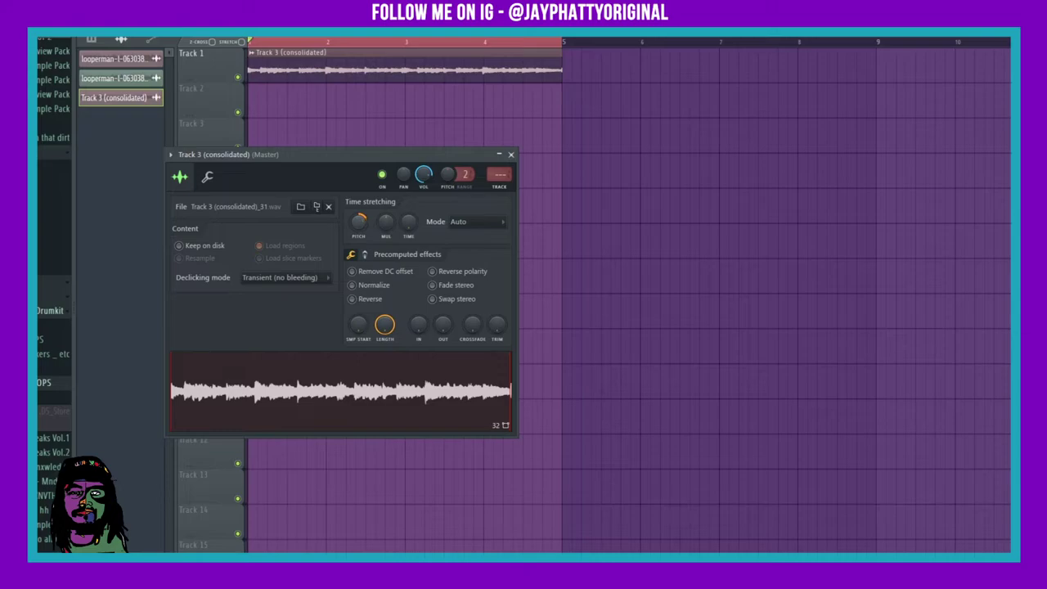
key("space")
- Set the consolidated clip's time-stretching mode to Stretch and replay the loop from the start
left_click(456, 223)
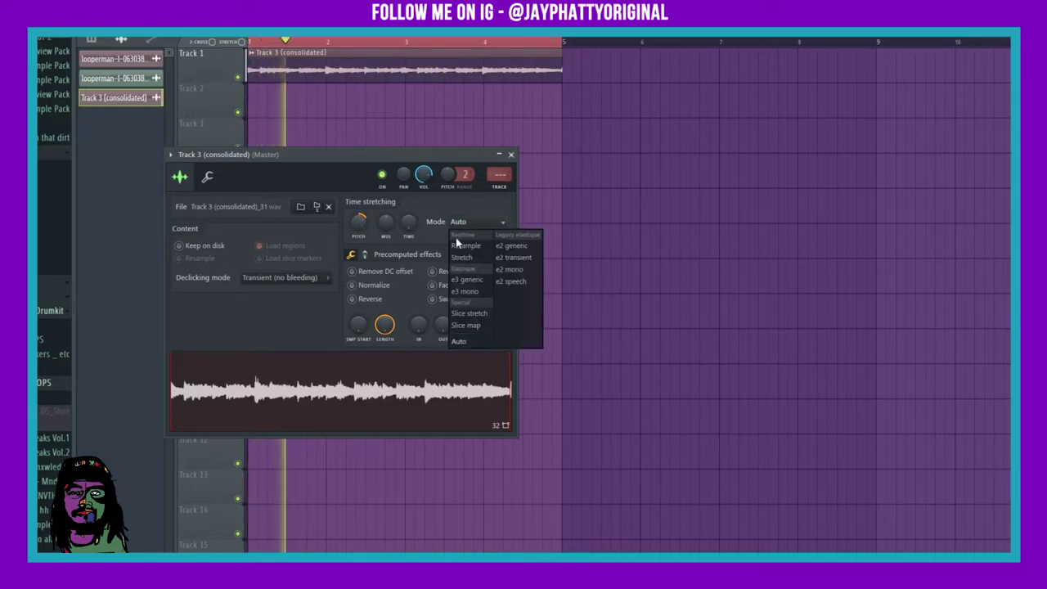
left_click(460, 256)
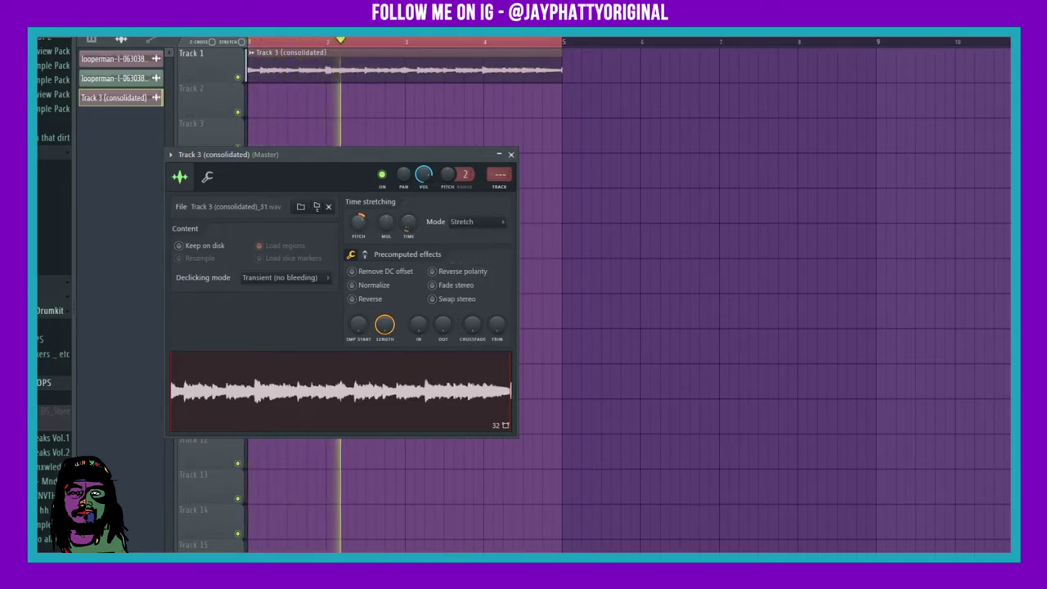
key("space")
key("space")
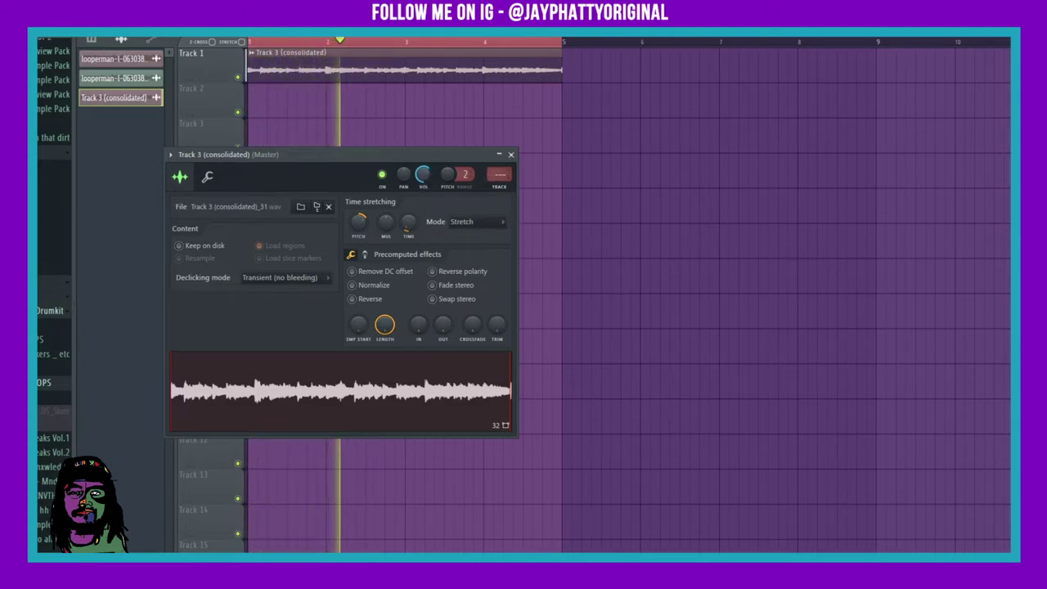
- Route the consolidated clip to mixer insert 4, show the mixer and stop playback
scroll(489, 173, "up", 4)
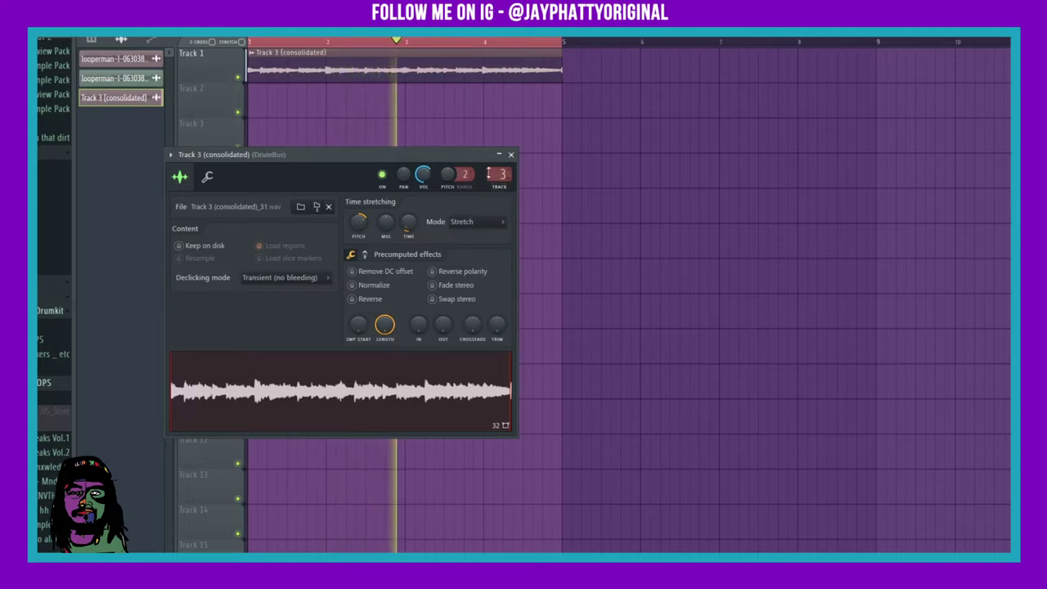
left_click(510, 154)
key("F9")
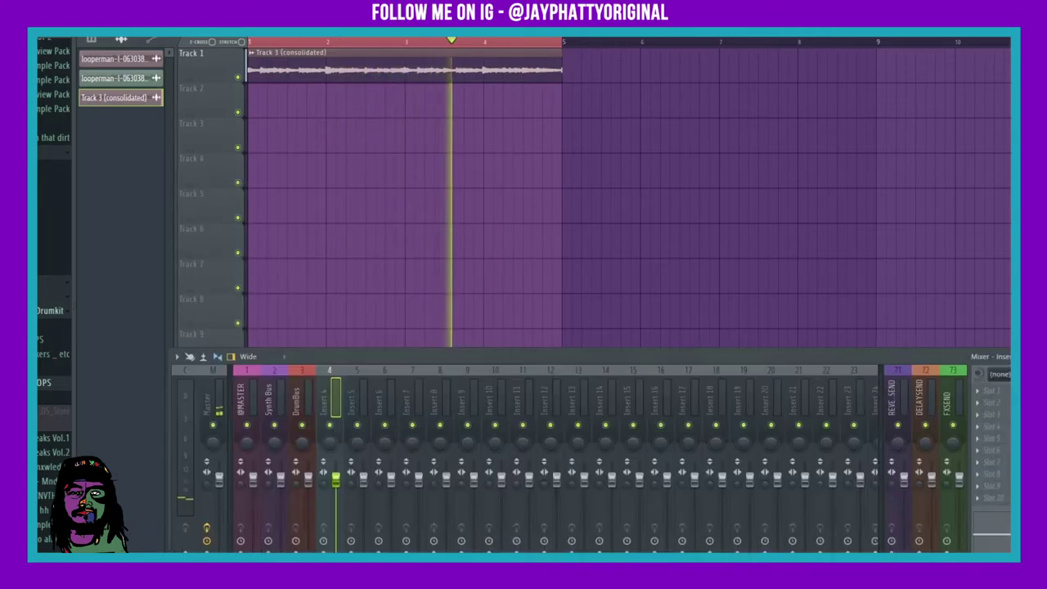
key("space")
- Load Pitcher into the first effect slot of mixer insert 4 and set its key to G Major
left_click(977, 390)
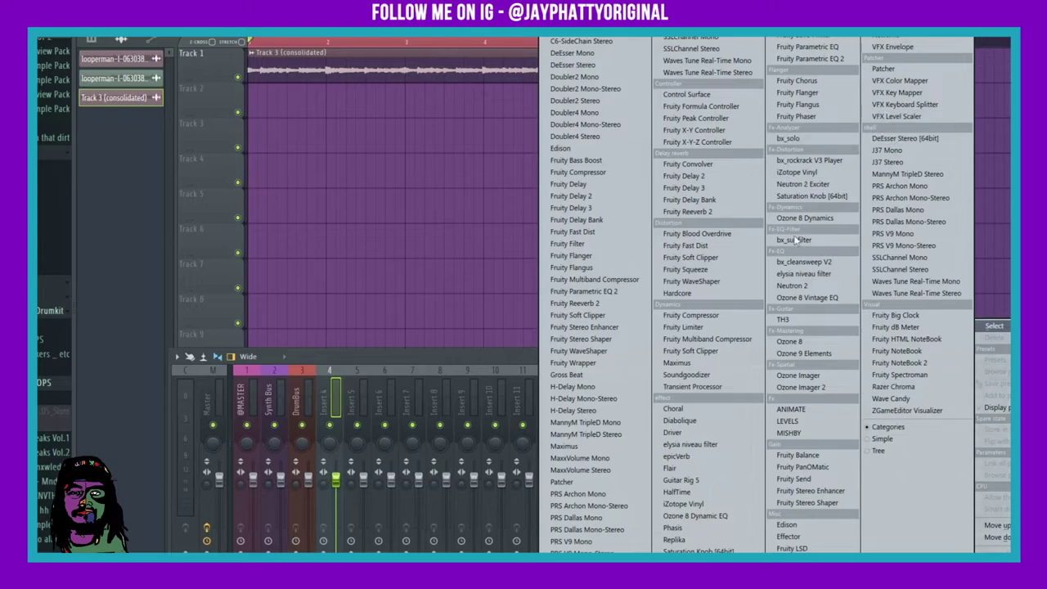
left_click(883, 68)
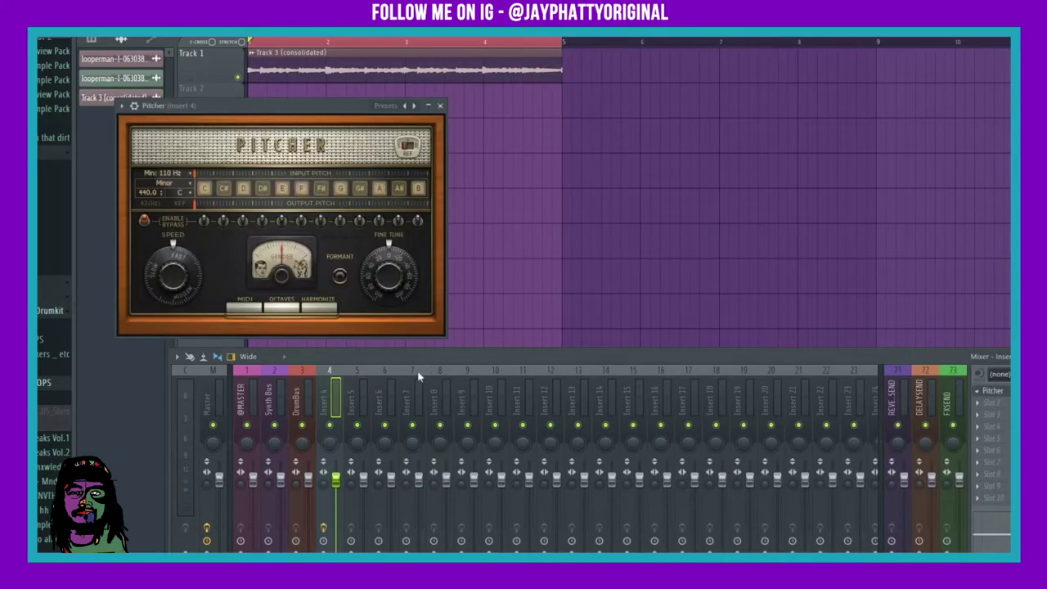
left_click(185, 195)
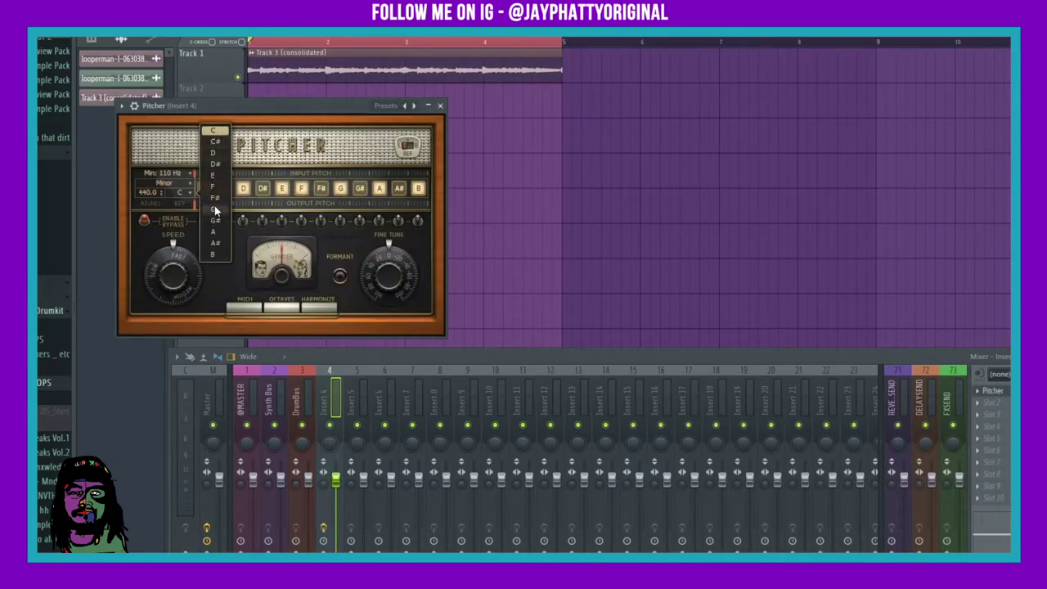
left_click(214, 211)
left_click(173, 186)
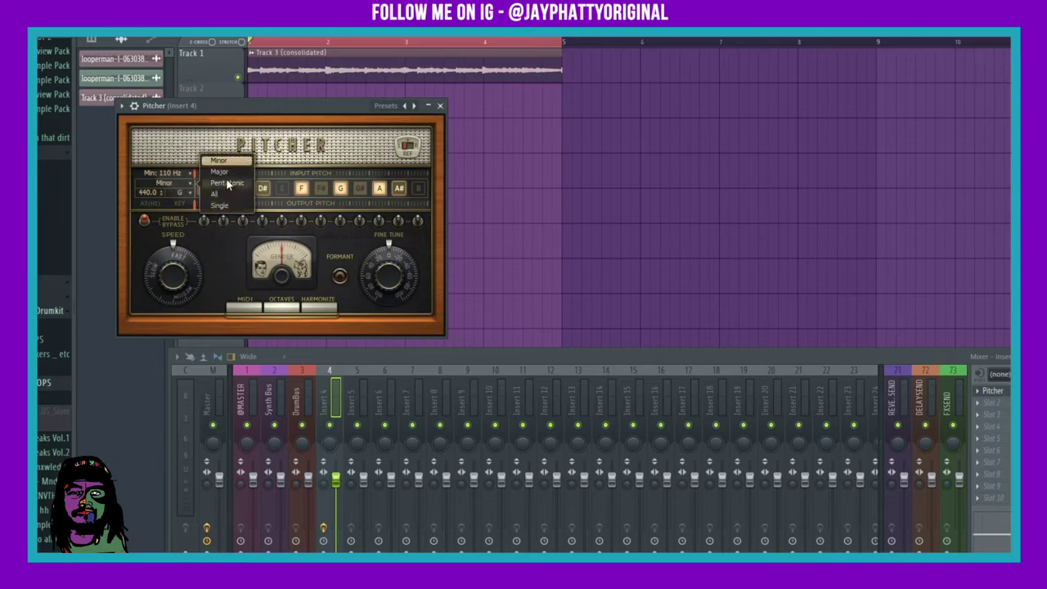
left_click(216, 164)
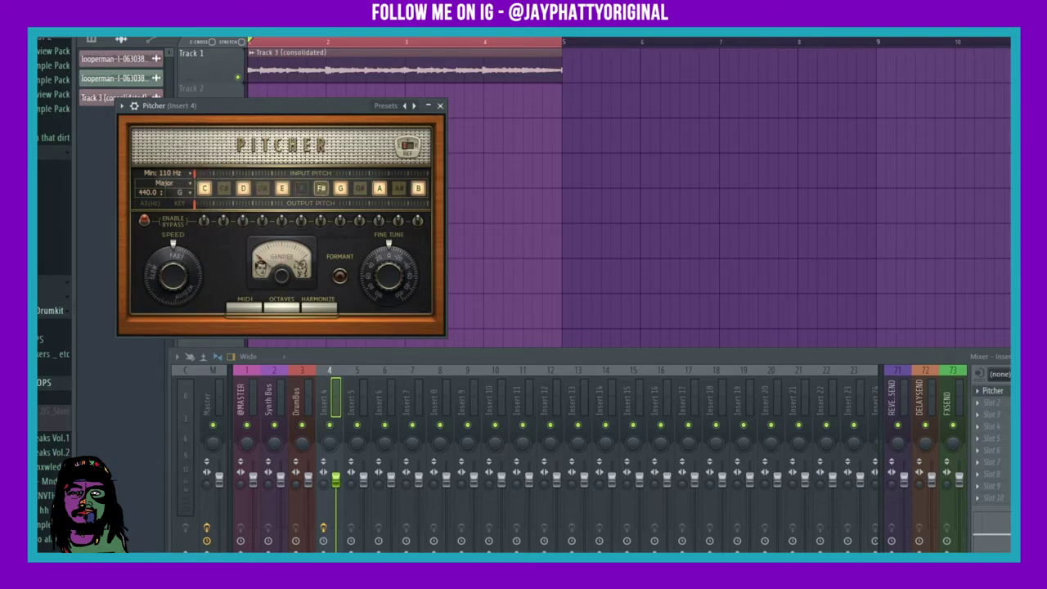
- Play the loop through Pitcher and change the Pitcher key to A
key("space")
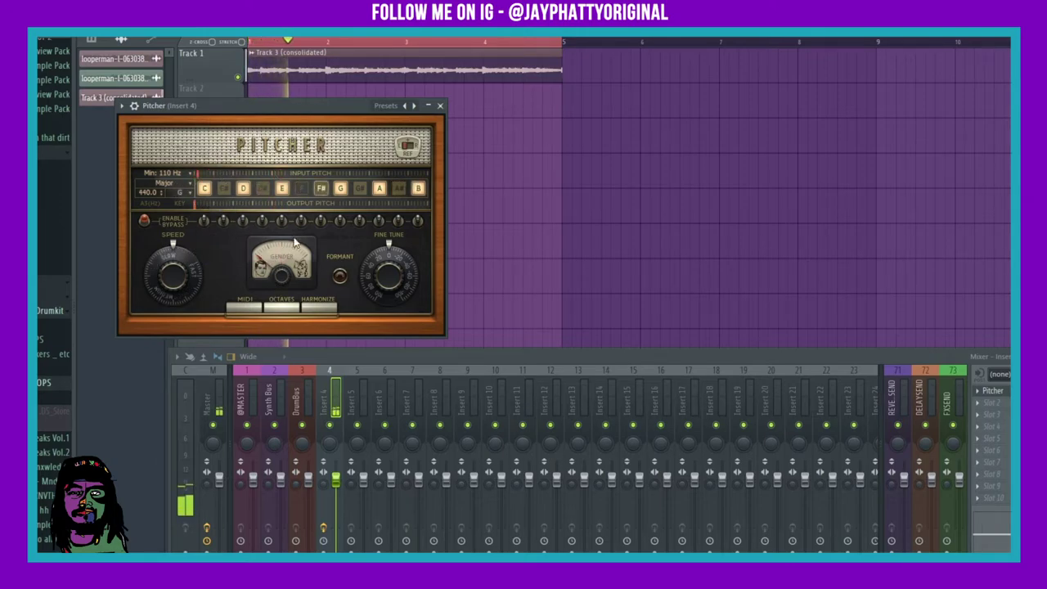
left_click(180, 192)
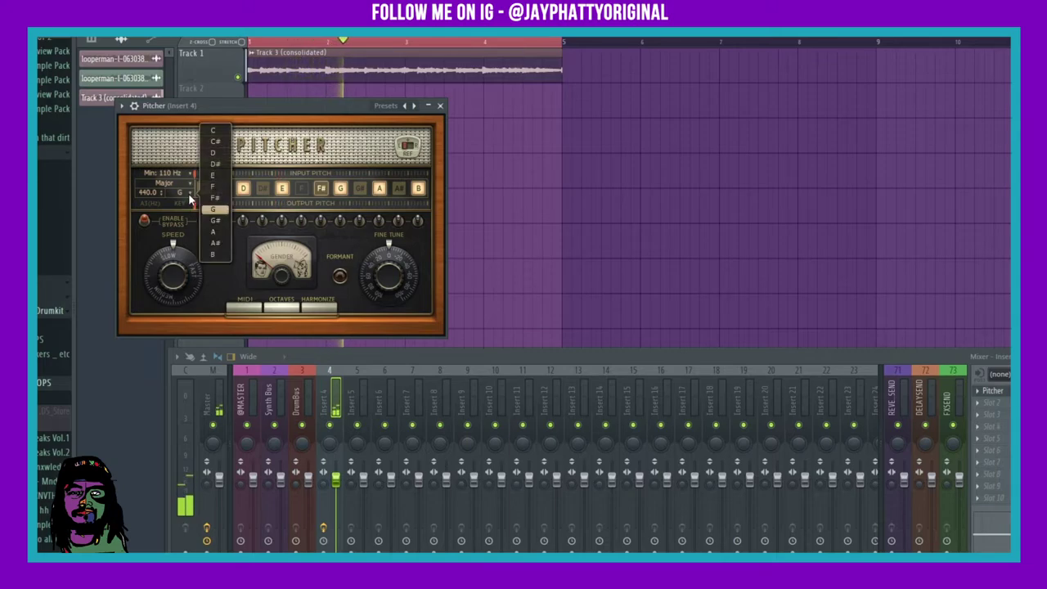
left_click(214, 232)
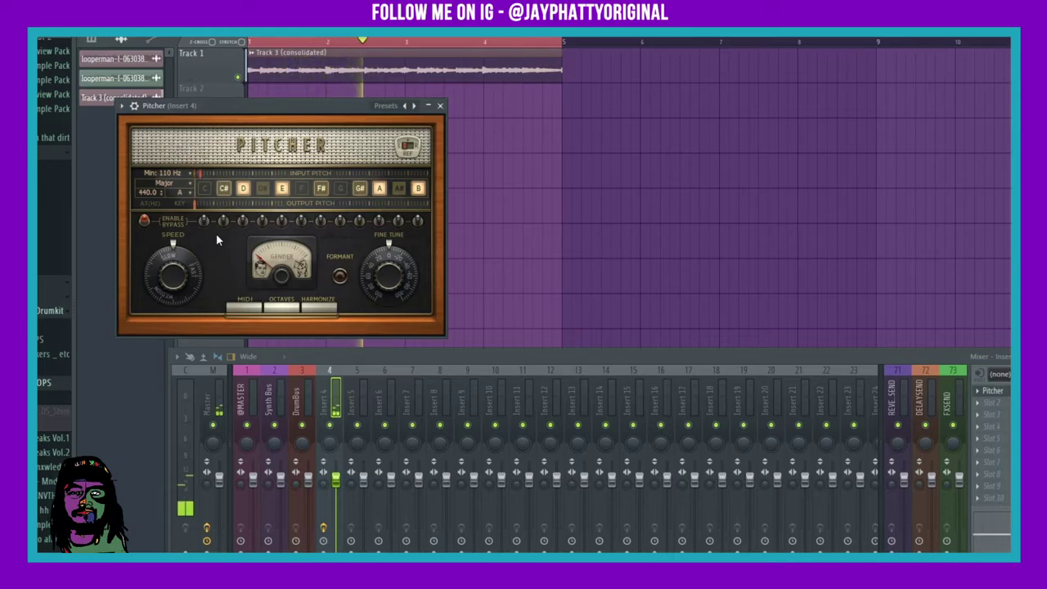
- Review the loop with Pitcher in A Major, close the Pitcher window and stop playback
left_click(440, 106)
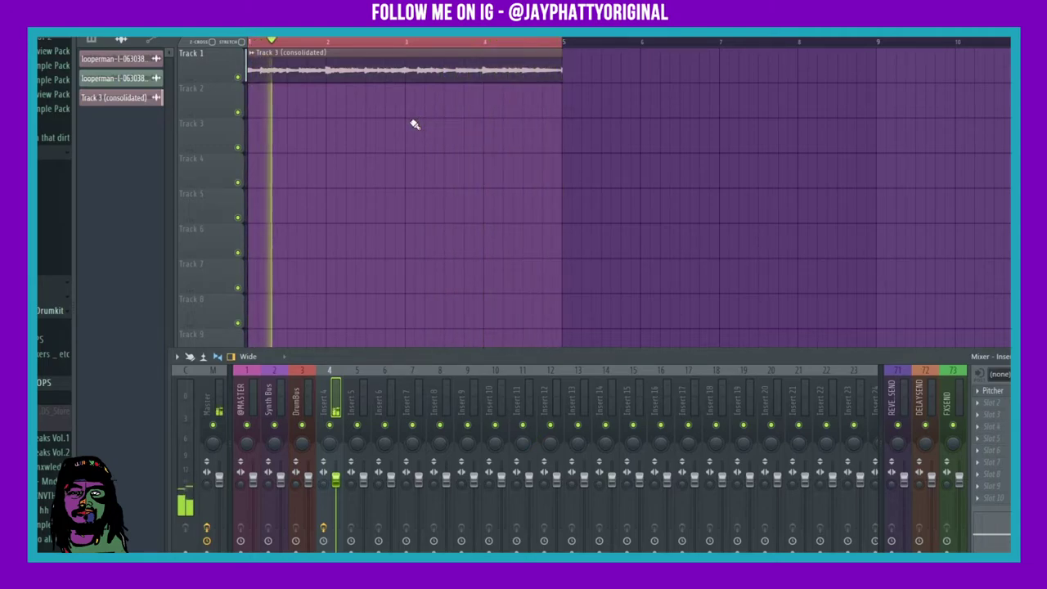
left_click(992, 390)
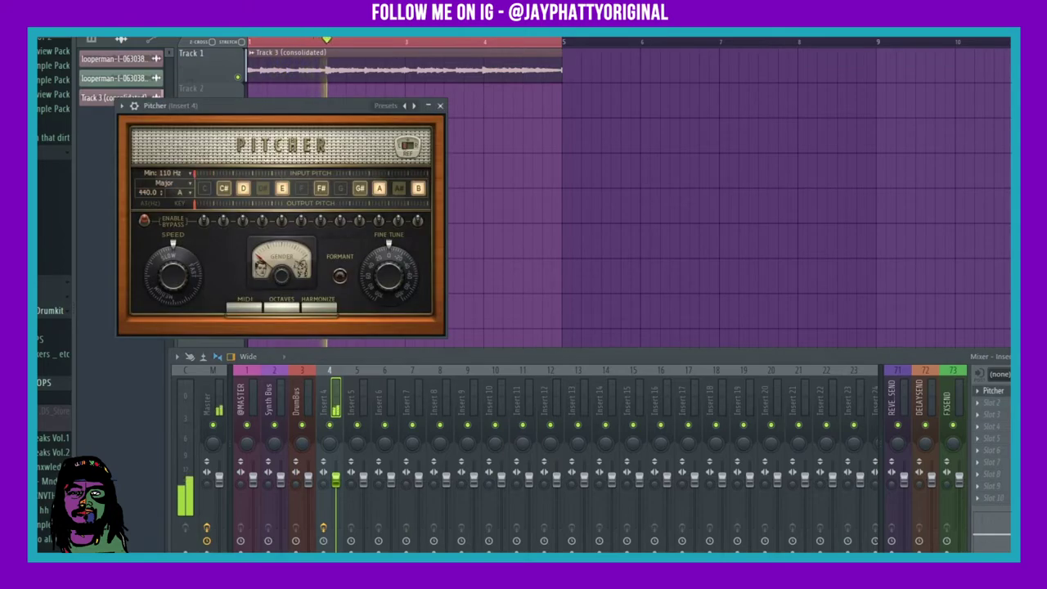
left_click(993, 391)
key("space")
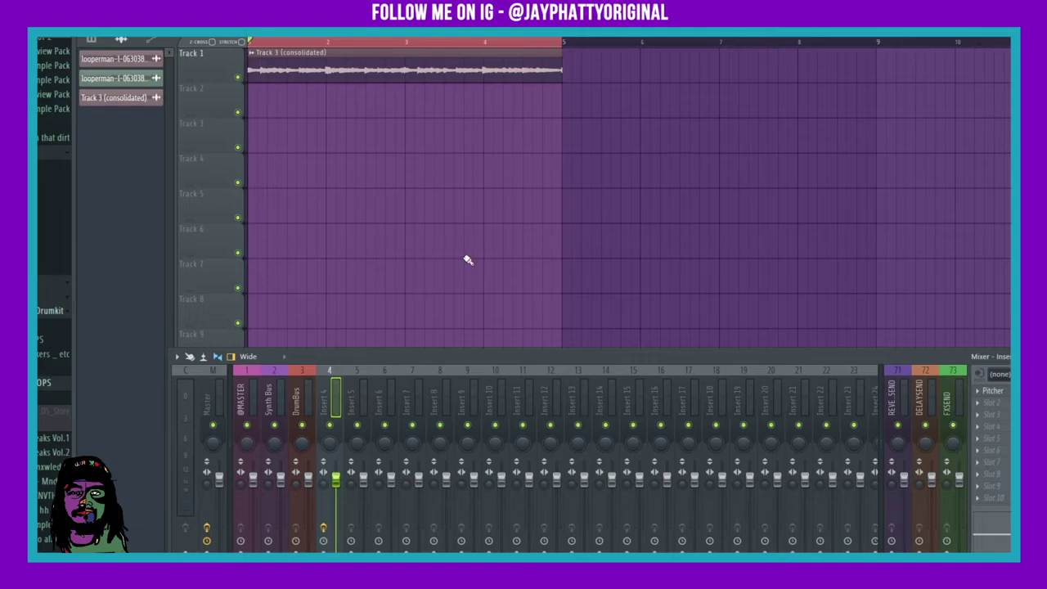
- Try MISHBY as an effect in the second slot of mixer insert 4
left_click(994, 450)
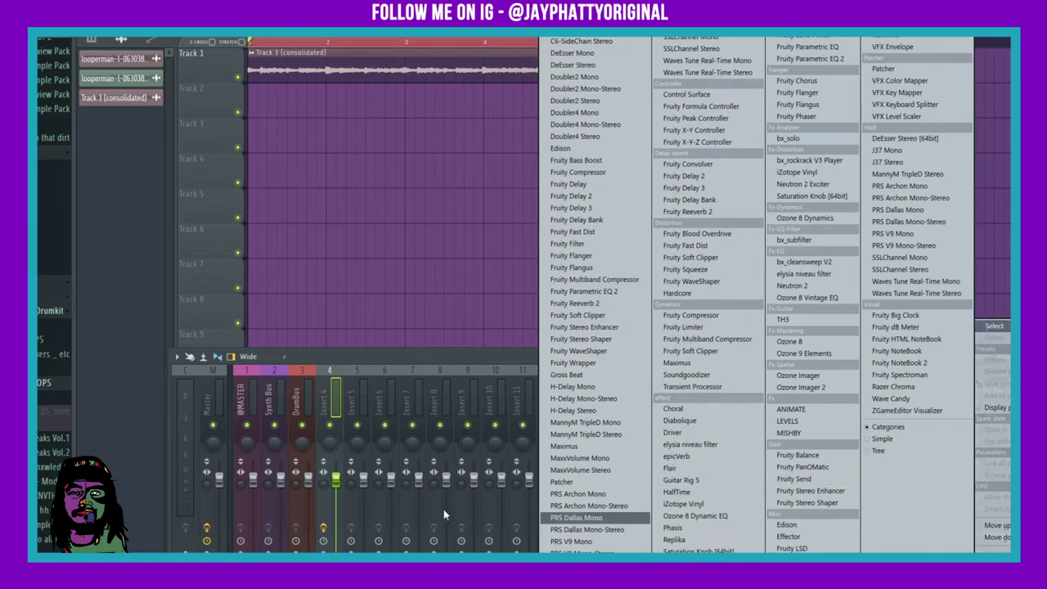
left_click(395, 362)
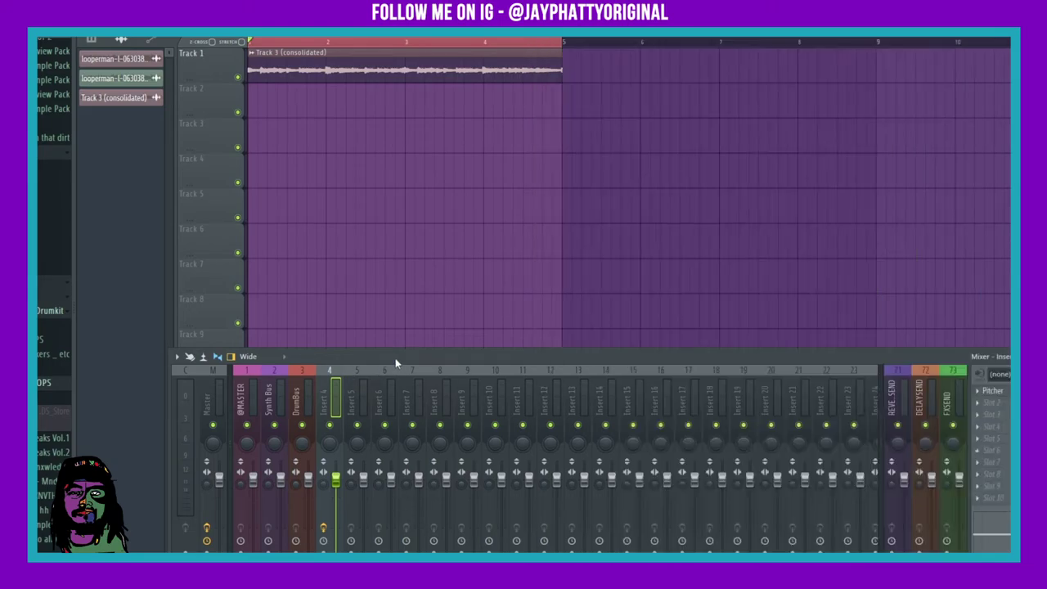
left_click(996, 406)
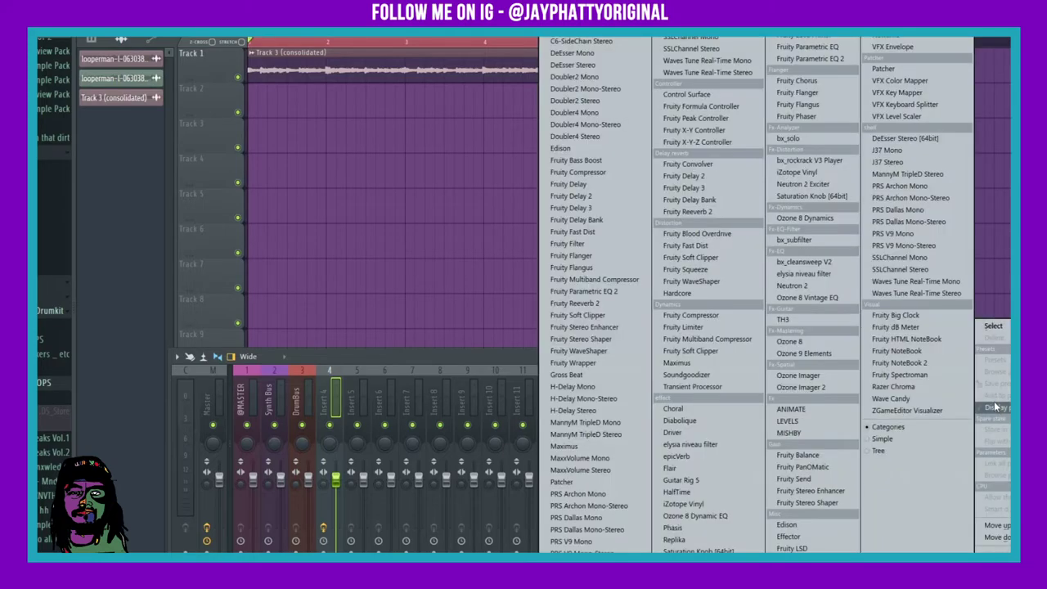
left_click(790, 432)
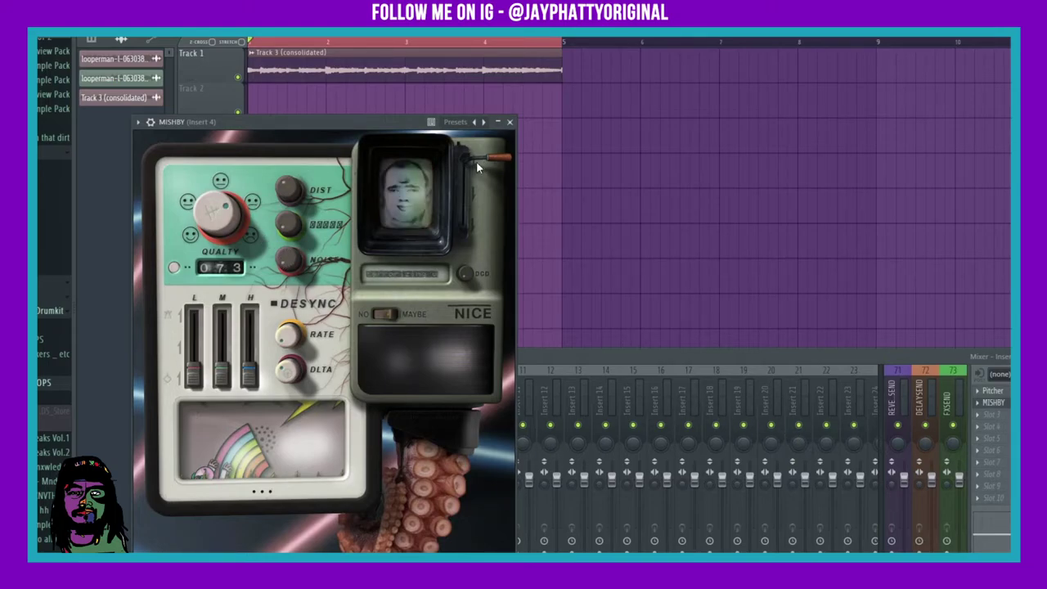
- Audition the loop through MISHBY while switching Nice to Maybe, lowering the quality dial and adjusting the L, M and H sliders
left_click_drag(476, 161, 463, 130)
key("space")
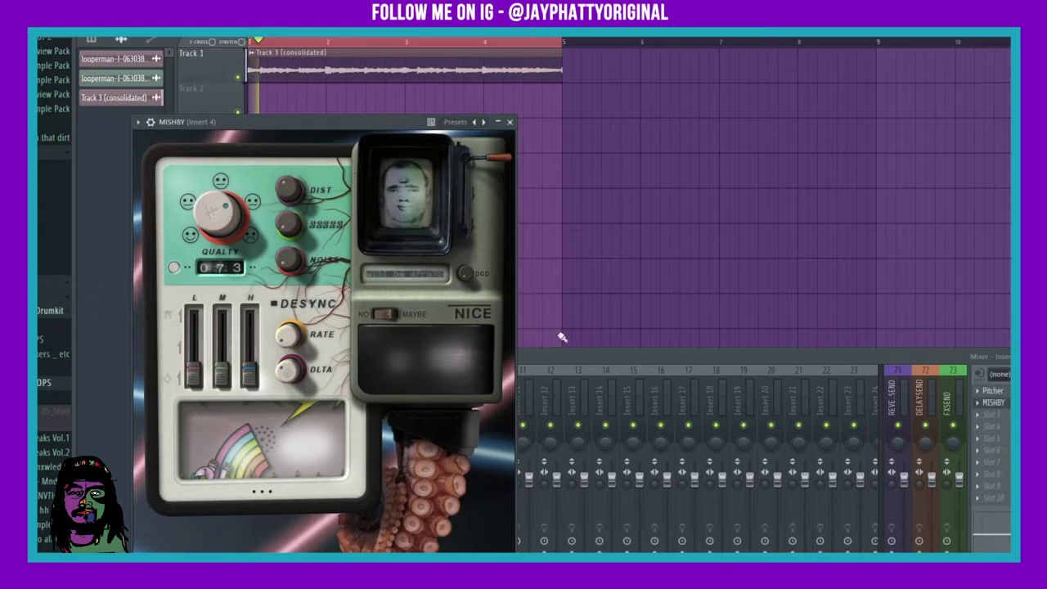
left_click(387, 315)
left_click_drag(432, 339, 400, 339)
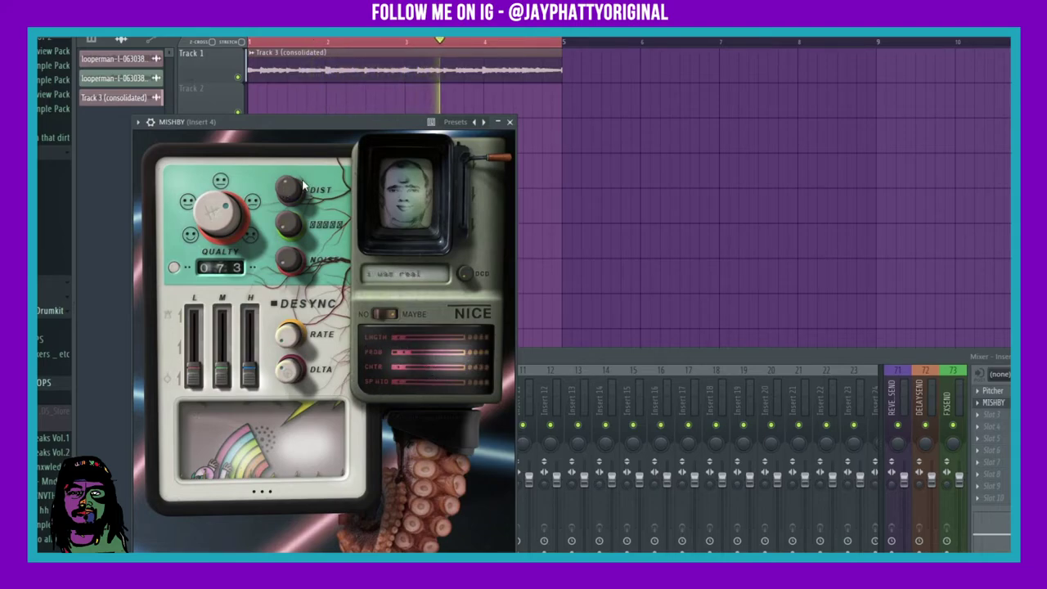
left_click_drag(204, 226, 214, 235)
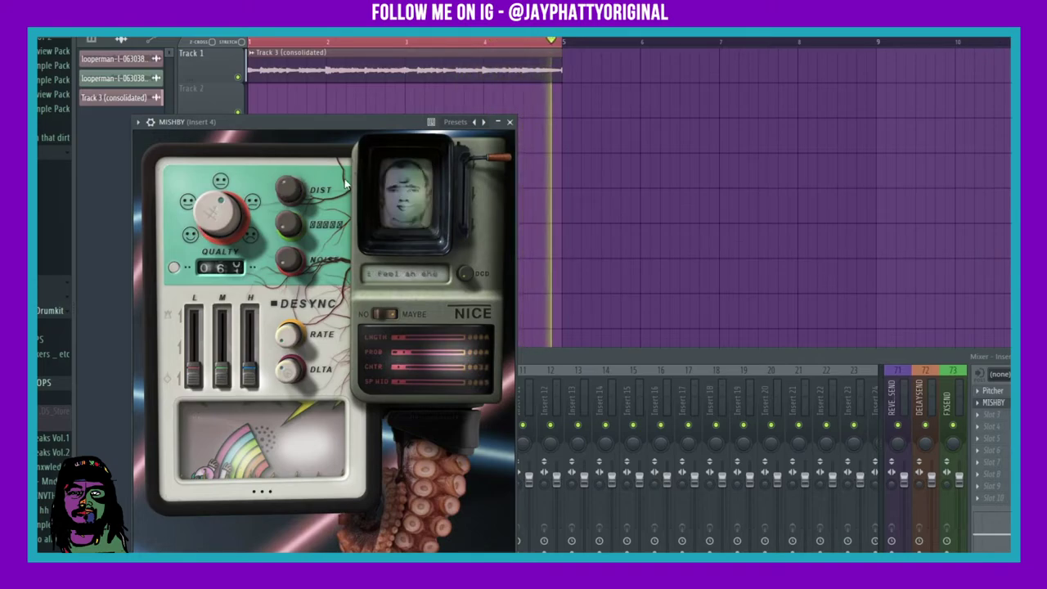
left_click_drag(495, 156, 482, 192)
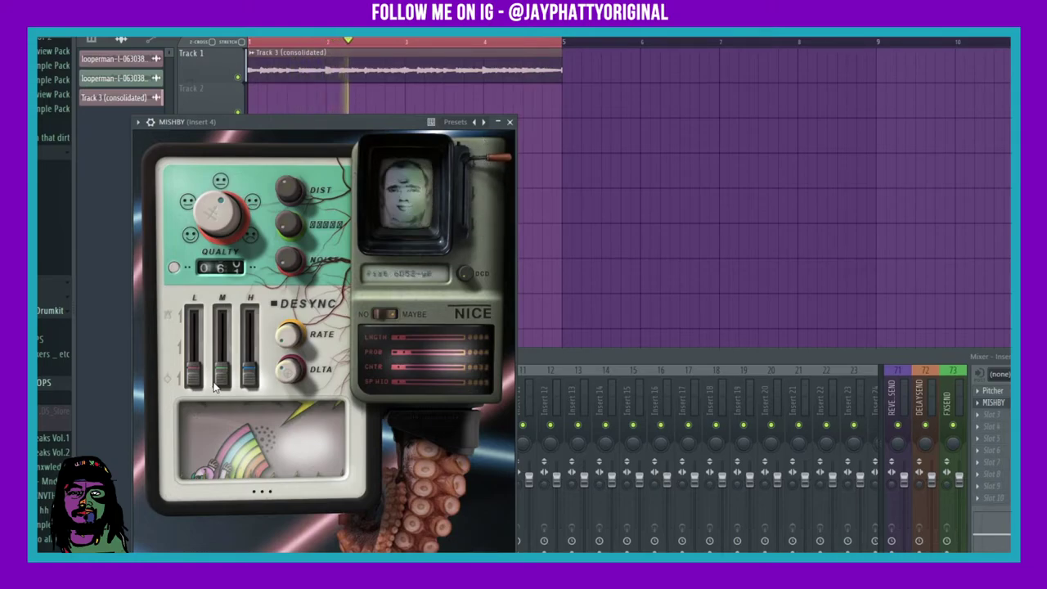
left_click_drag(201, 378, 170, 382)
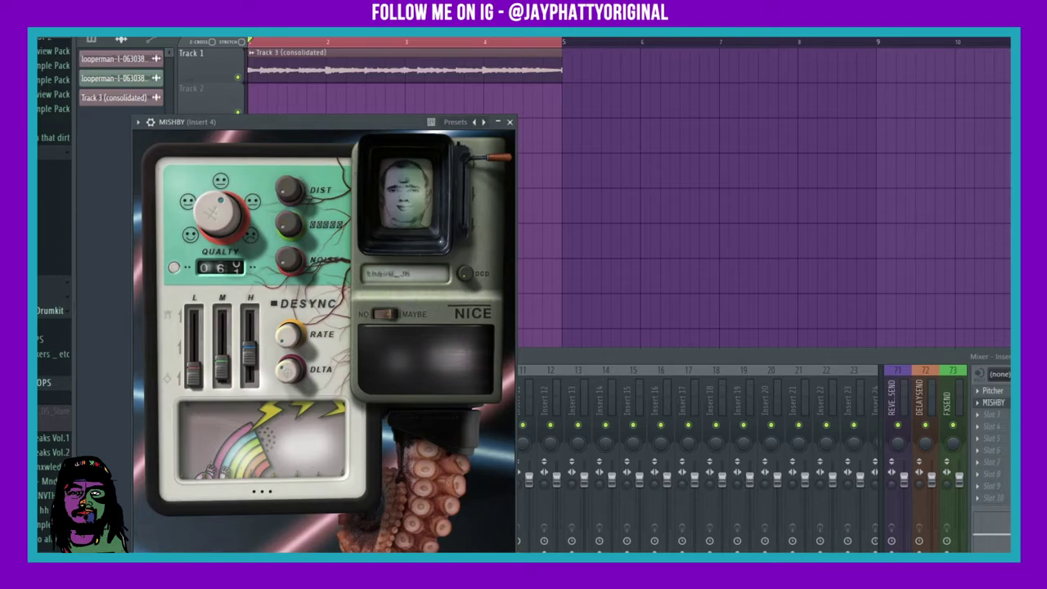
- Replace MISHBY with HalfTime in the second effect slot of mixer insert 4
right_click(984, 403)
mouse_move(999, 328)
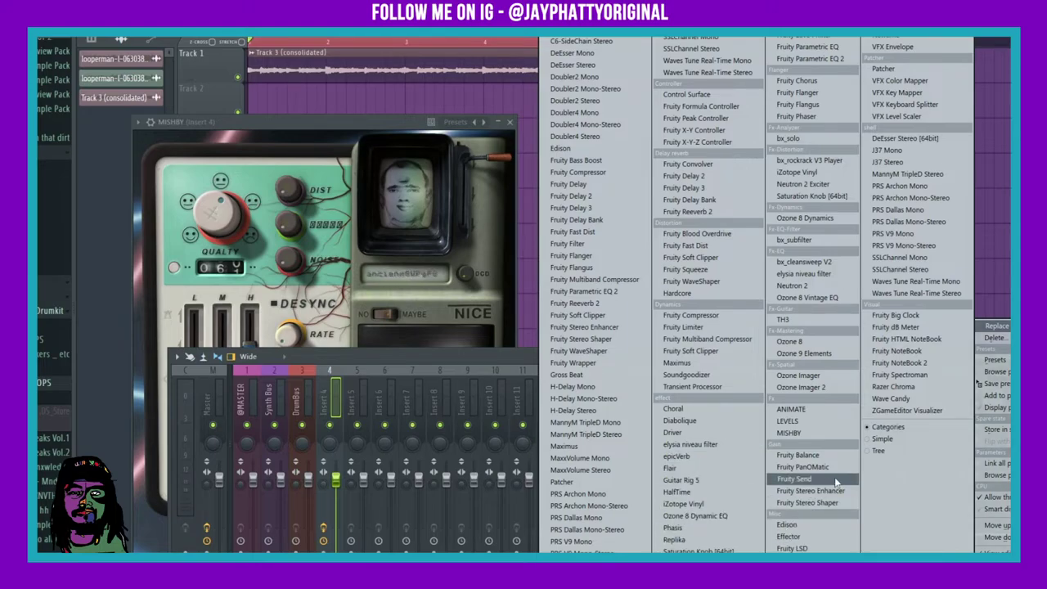
left_click(708, 494)
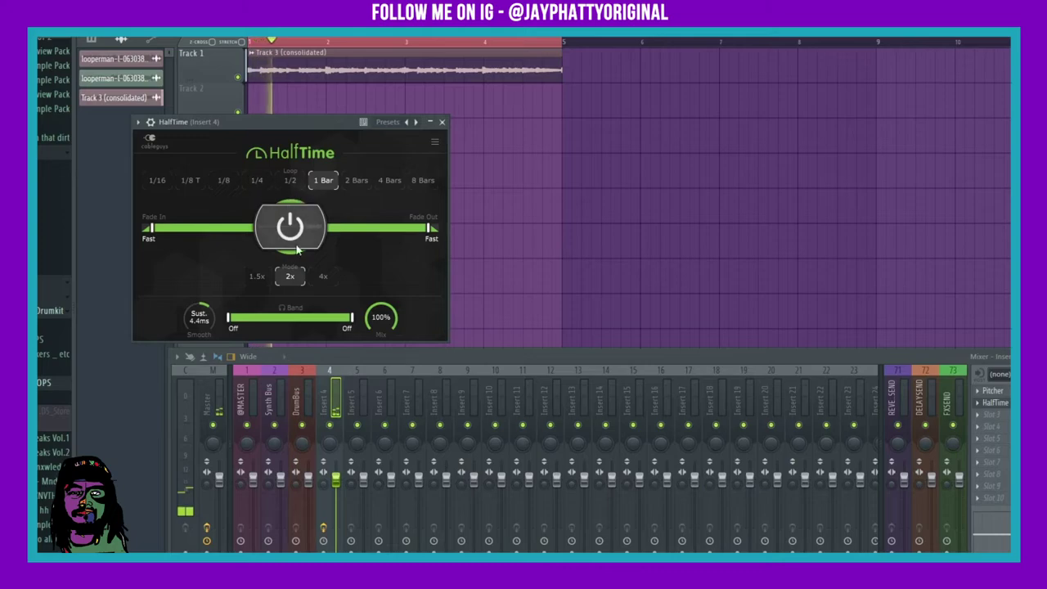
- Set HalfTime to 1.5x mode with a 1/8 loop and 2-bar fade-in and fade-out during playback
left_click(257, 276)
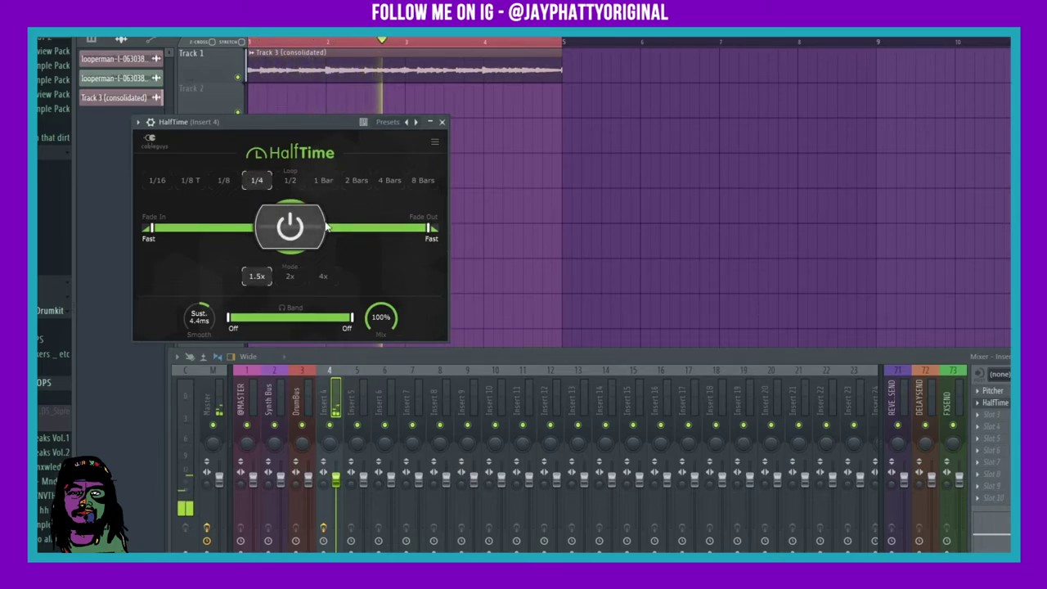
left_click(291, 179)
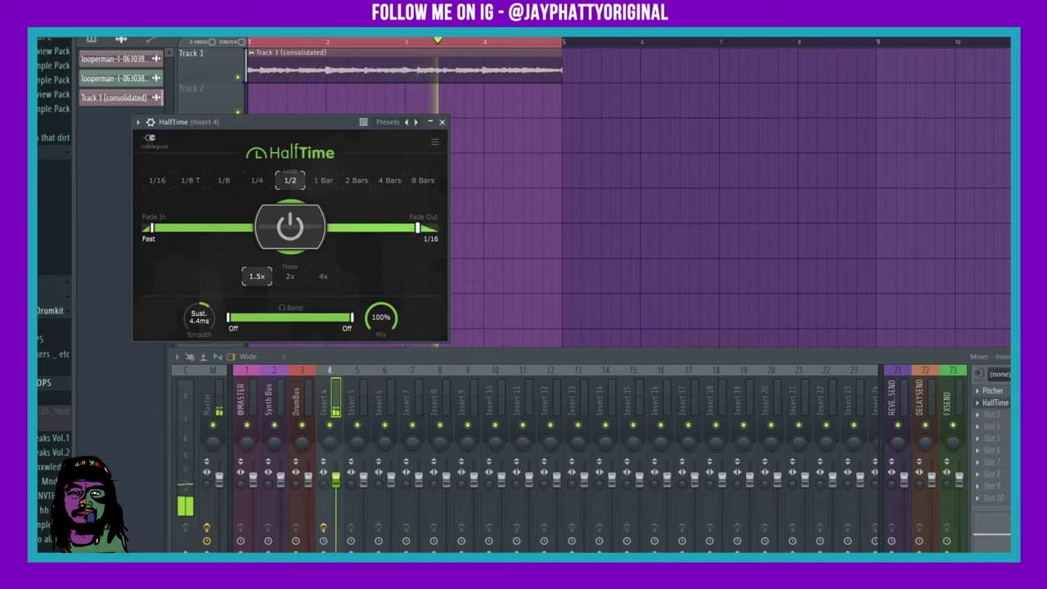
left_click_drag(417, 228, 364, 228)
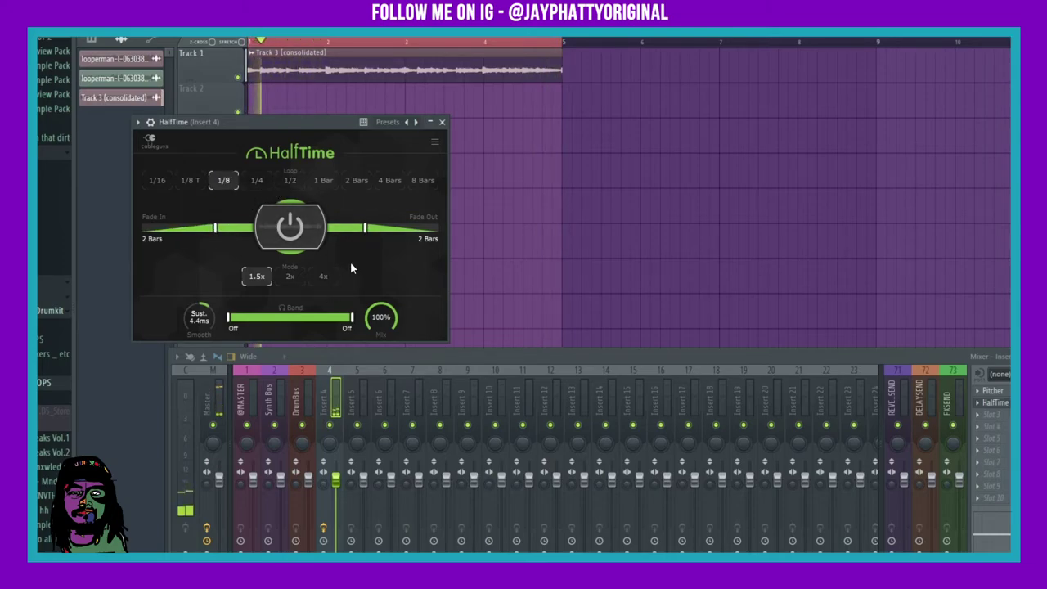
- Set HalfTime to 2x mode with a 16-bar fade-in, a 131 Hz lower band limit and a 73% mix, and close it
left_click(298, 283)
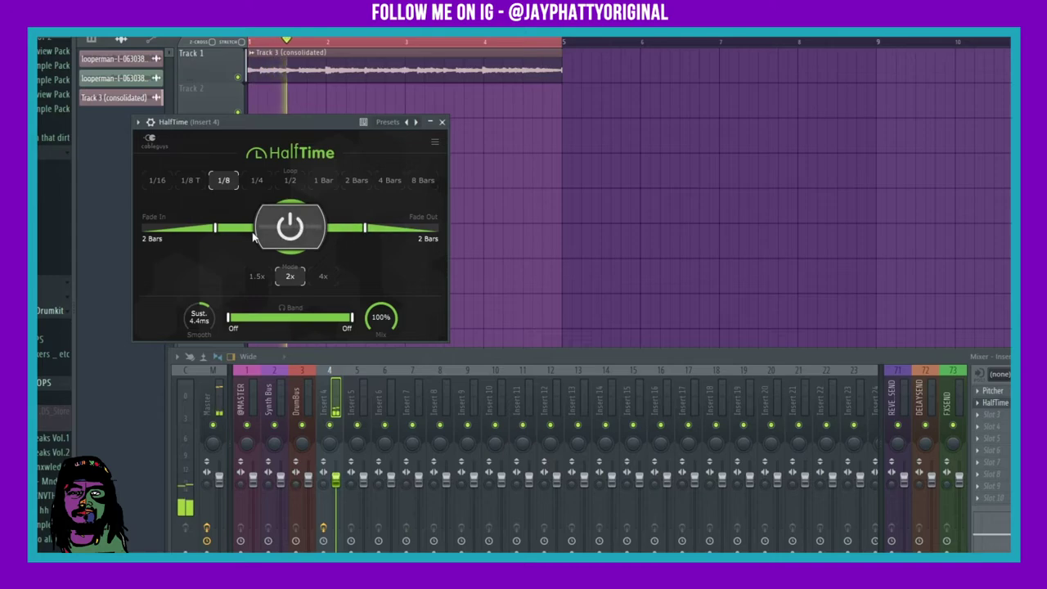
left_click_drag(217, 229, 237, 229)
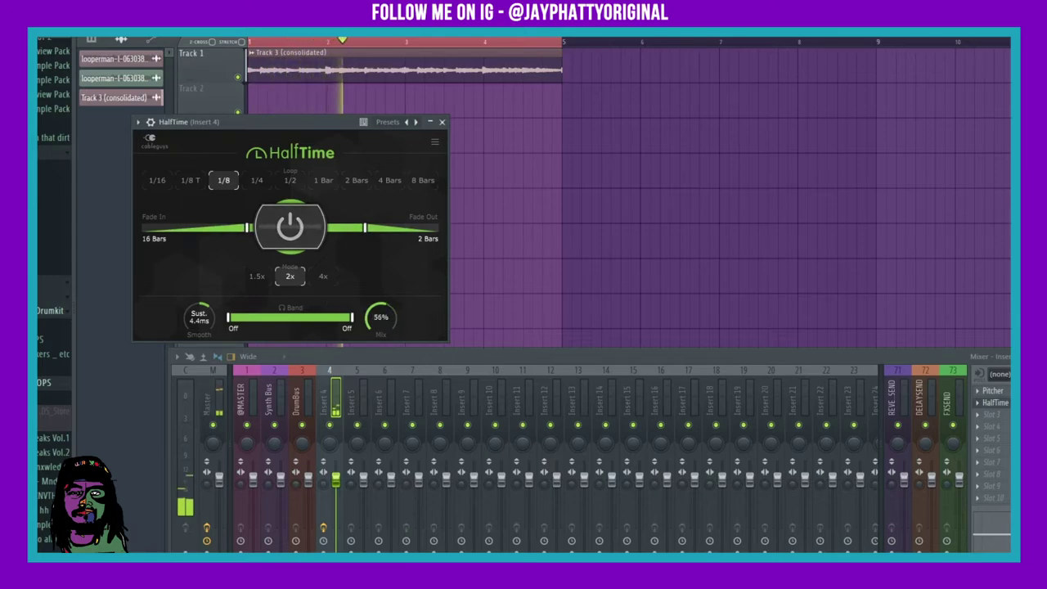
left_click_drag(222, 314, 242, 318)
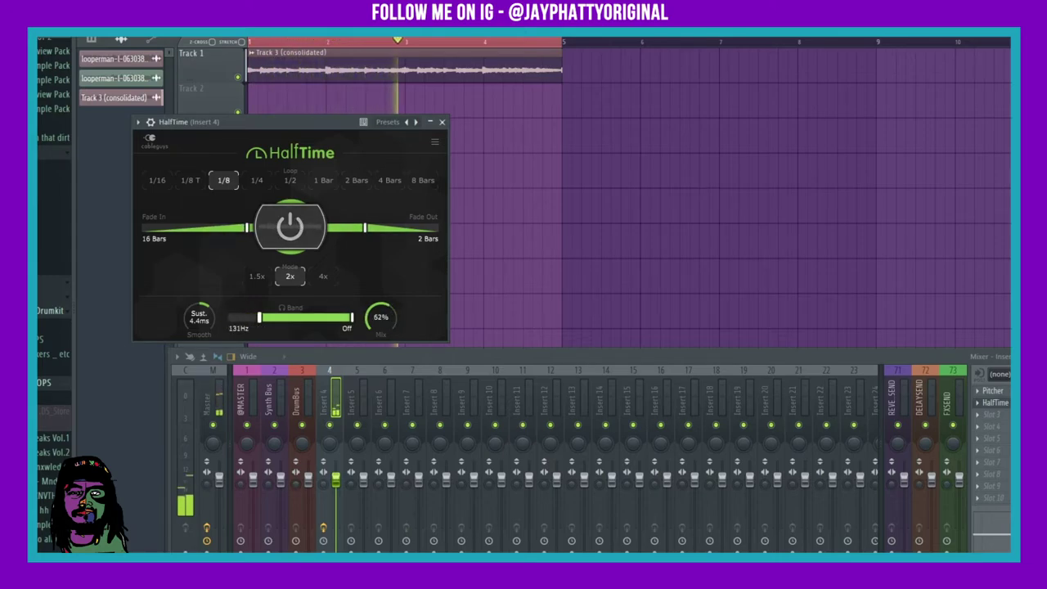
left_click_drag(384, 320, 384, 316)
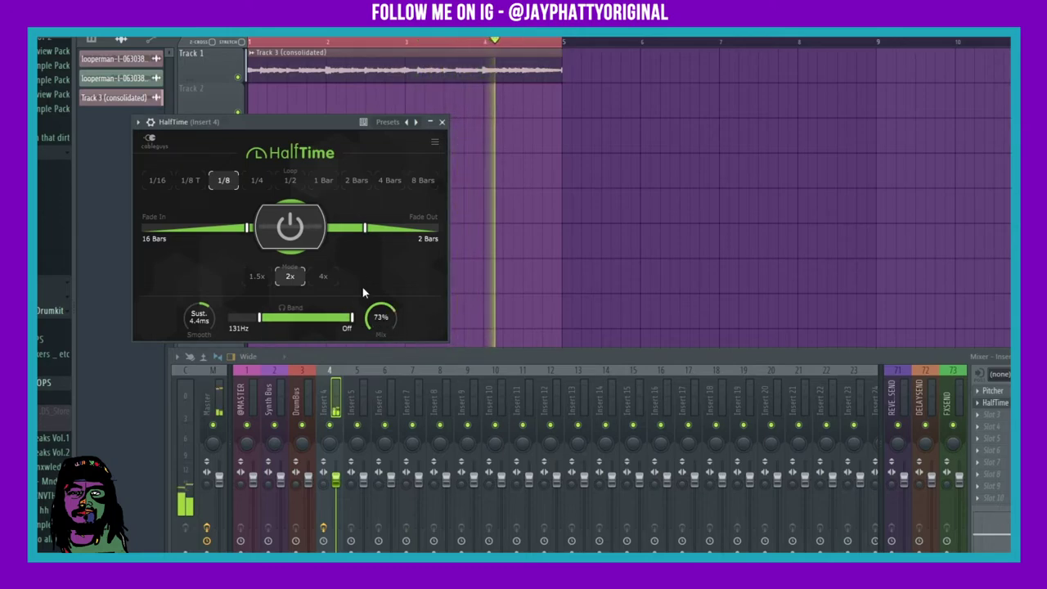
left_click(441, 122)
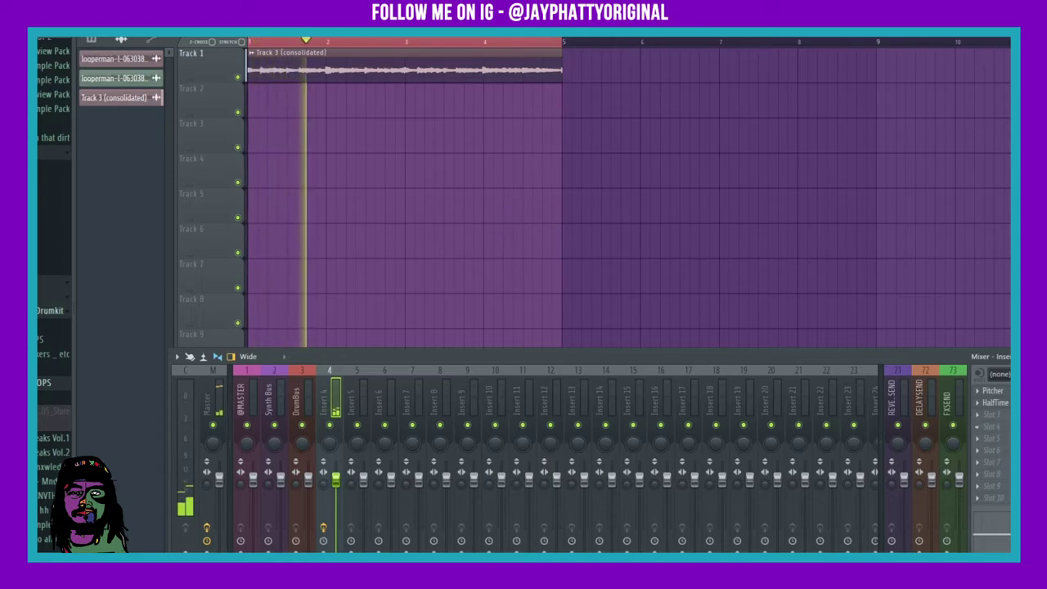
- Load Fruity Parametric EQ 2 into insert 4's third slot, cutting the lows and extreme highs and slightly dipping band 4
left_click(978, 414)
left_click(830, 59)
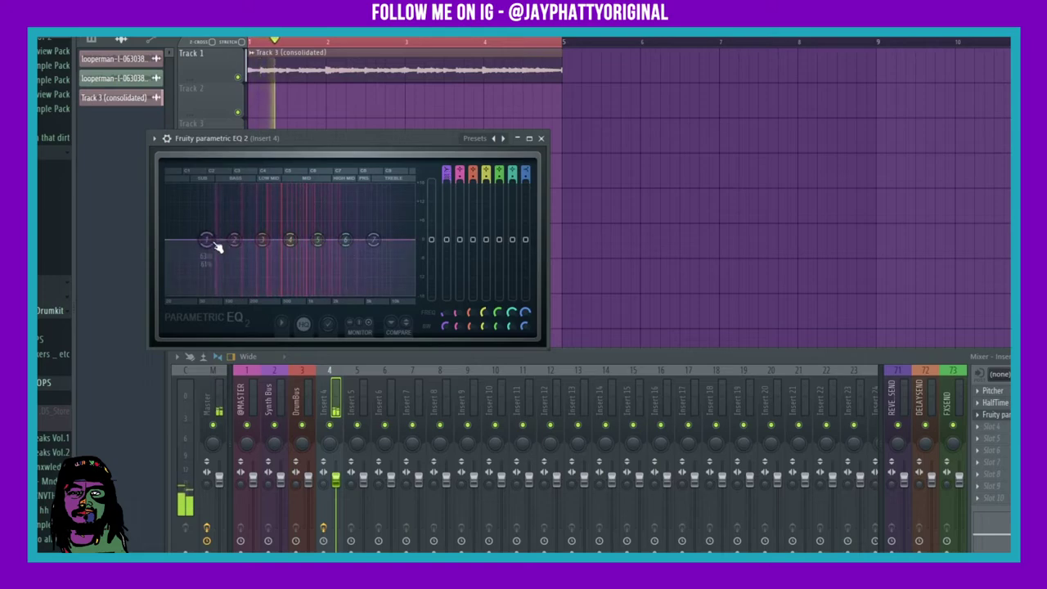
left_click_drag(206, 239, 230, 292)
left_click_drag(289, 239, 288, 246)
left_click_drag(372, 239, 412, 288)
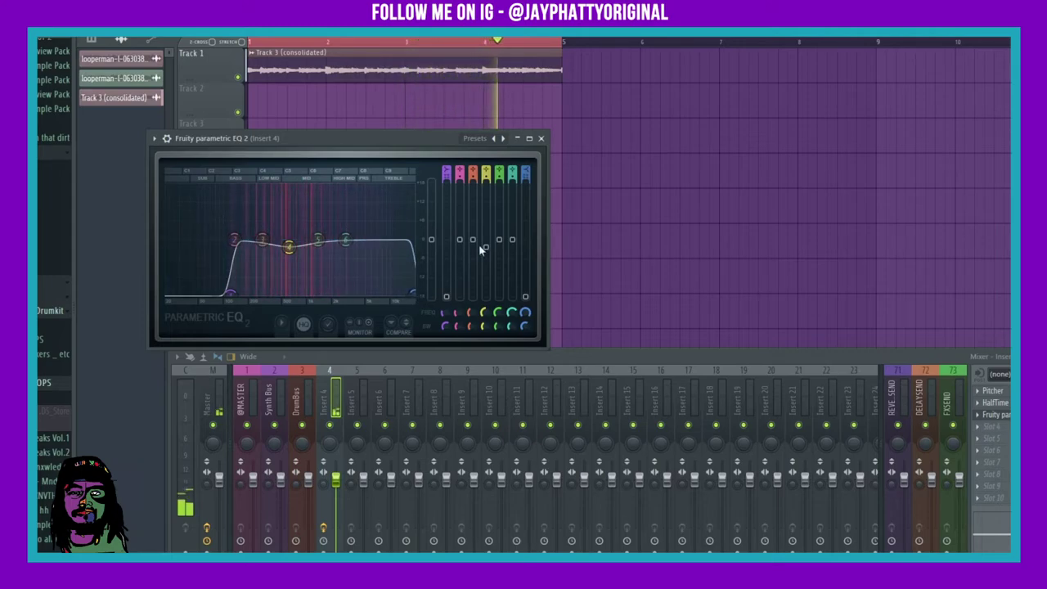
left_click(540, 139)
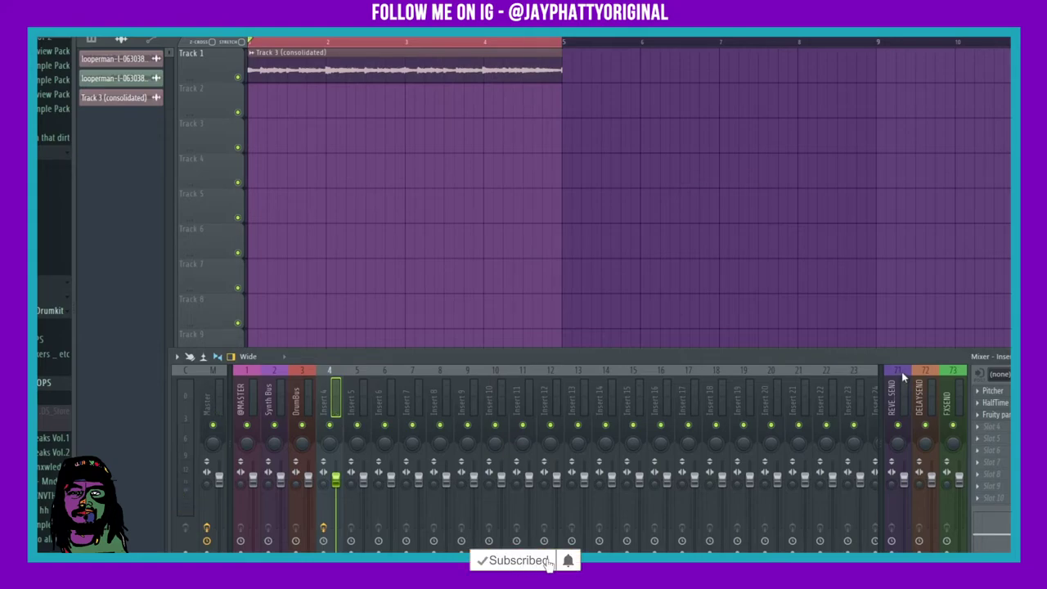
- Load Gross Beat into the sixth effect slot and browse to the preset containing the repeat, scratch and Slow Tripplet time patterns
left_click(997, 450)
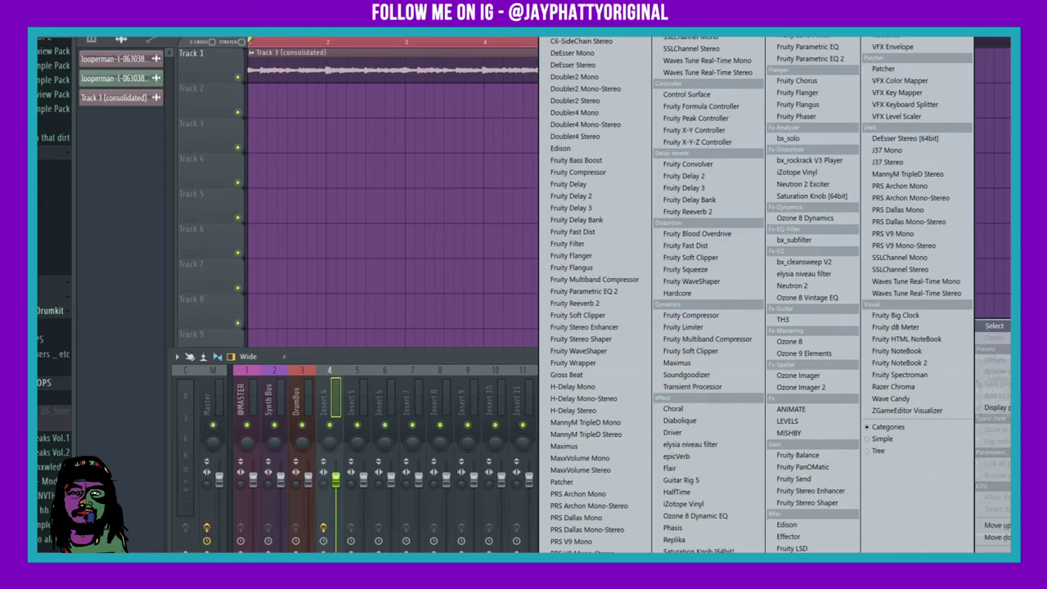
left_click(566, 373)
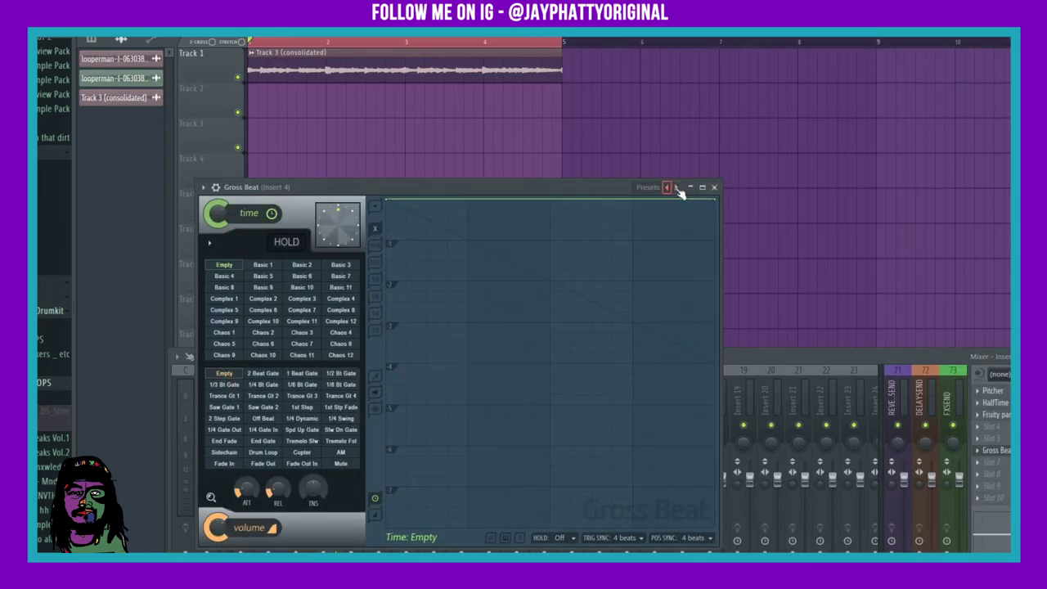
left_click(677, 188)
left_click(673, 187)
left_click(673, 187)
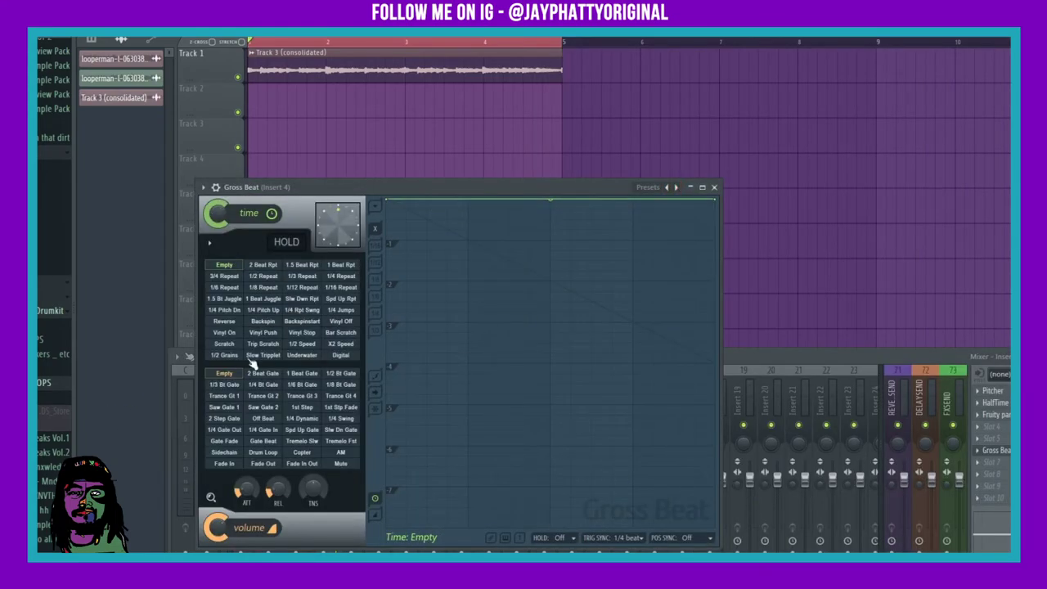
- Audition Gross Beat's Slow Tripplet, 2 Beat Rpt and 1.5 Beat Rpt time patterns, and close its window
left_click(260, 357)
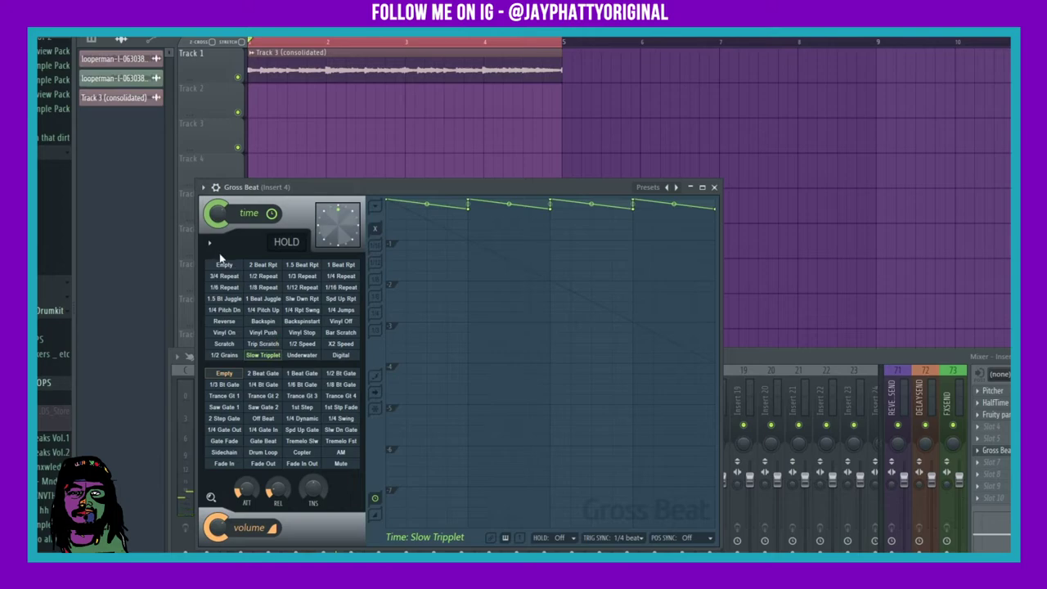
left_click(274, 276)
left_click(266, 266)
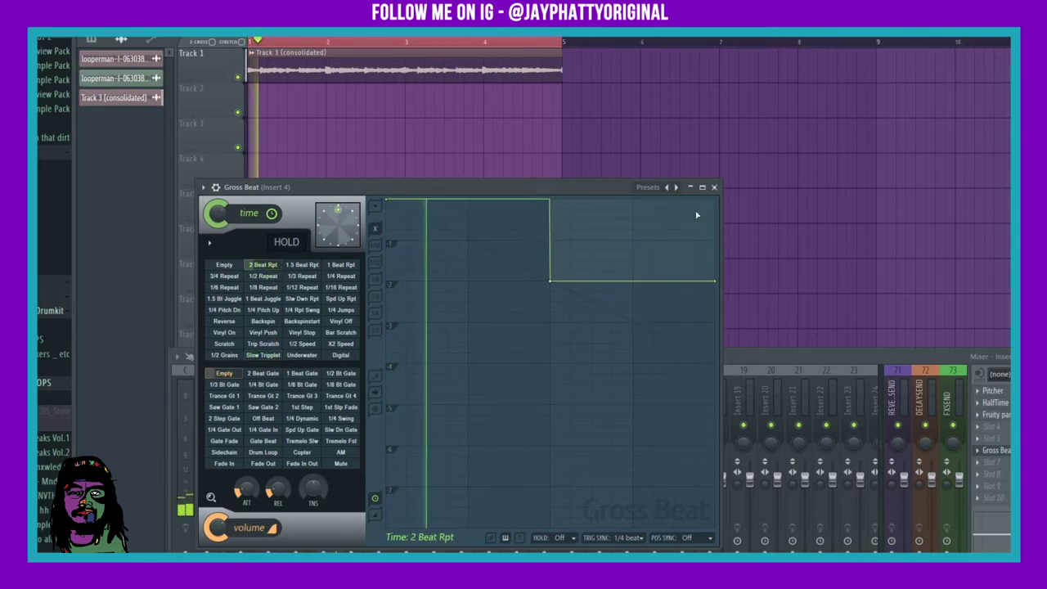
left_click(302, 264)
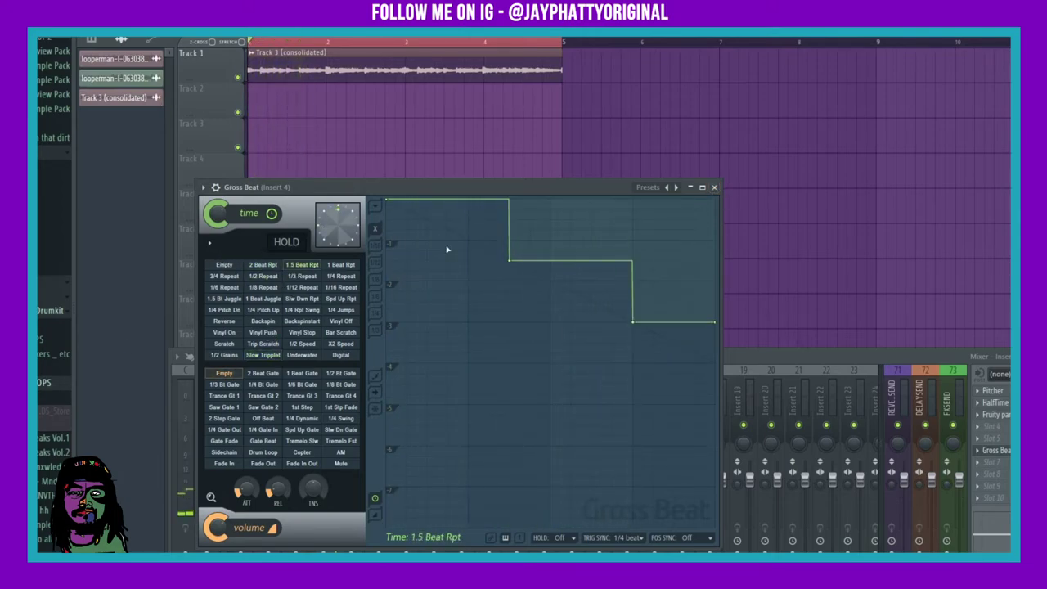
left_click(716, 187)
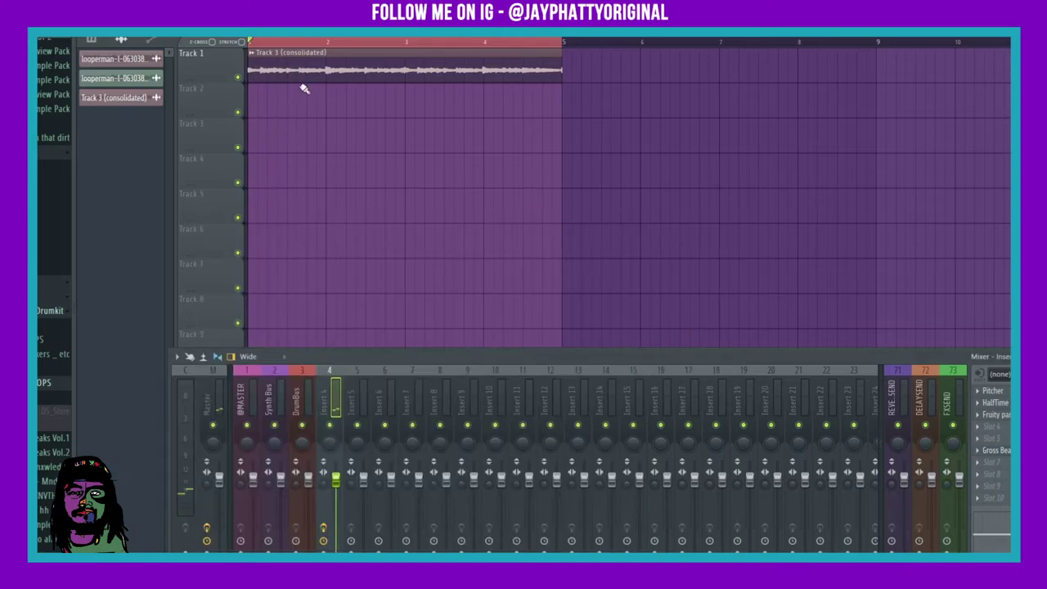
- Delete Gross Beat from the sixth effect slot and replay the loop
left_click(980, 450)
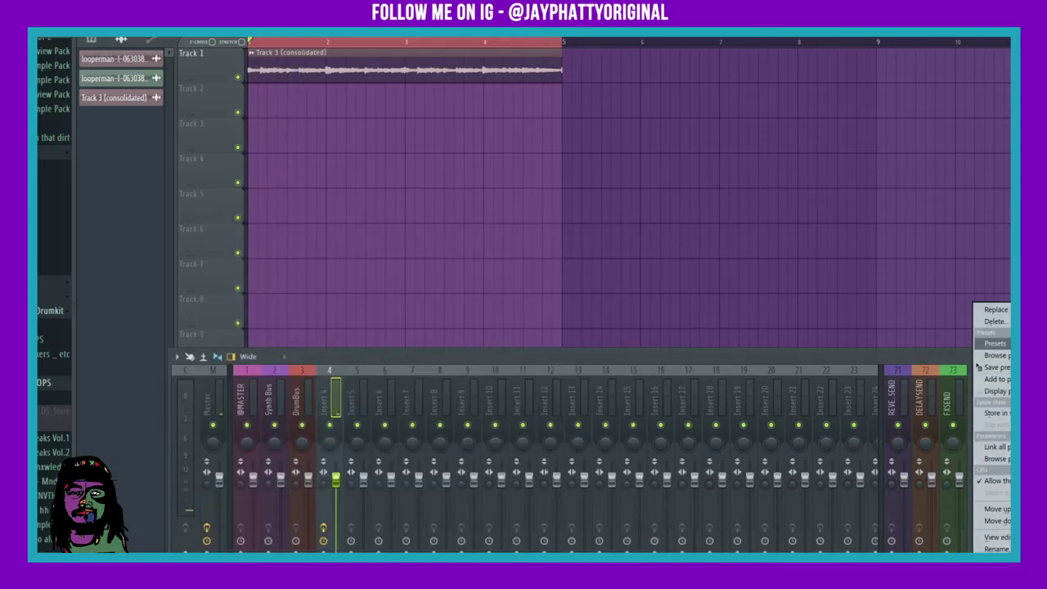
left_click(994, 320)
left_click(582, 328)
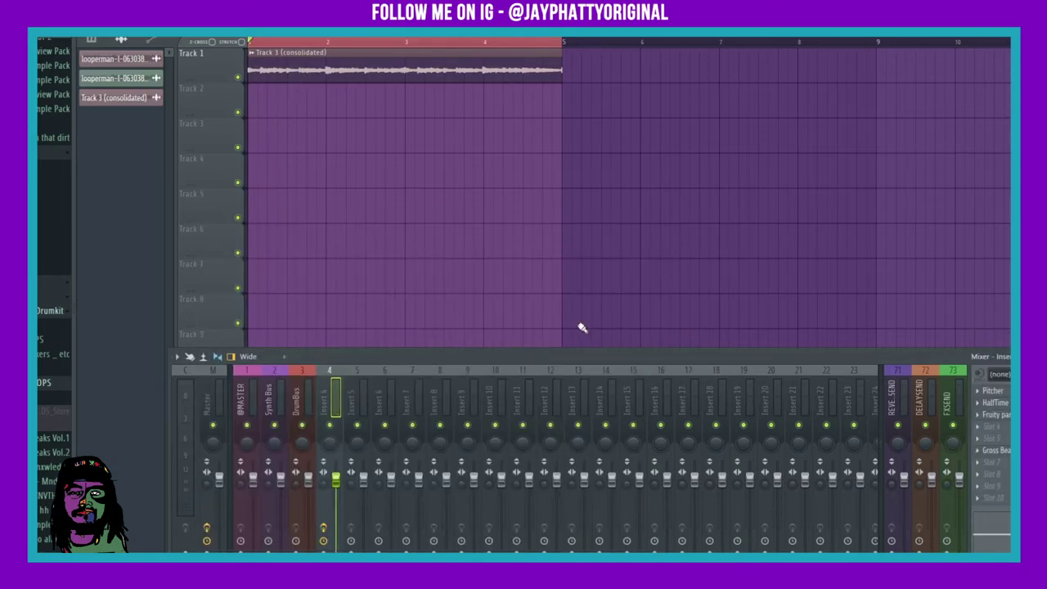
key("space")
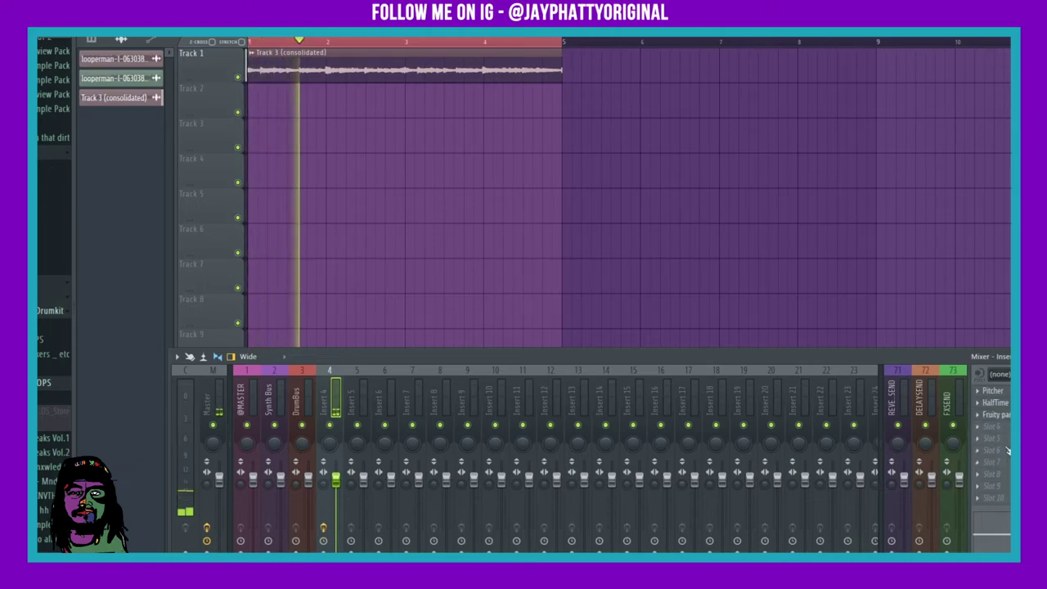
- Stop playback and consolidate Track 1 with its effects into a new audio clip
key("space")
double_click(254, 70)
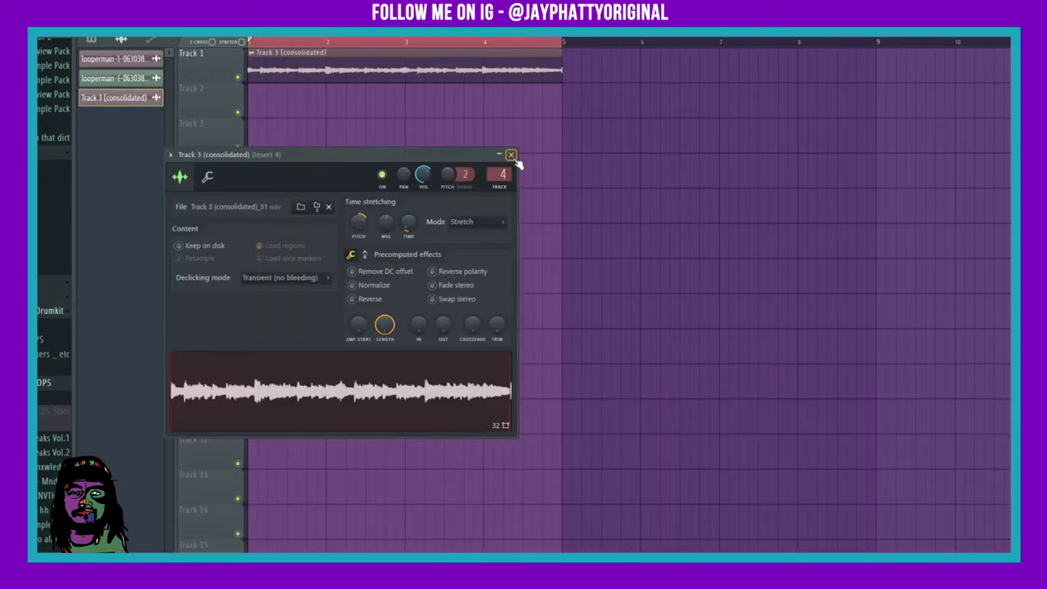
left_click(510, 155)
left_click(253, 52)
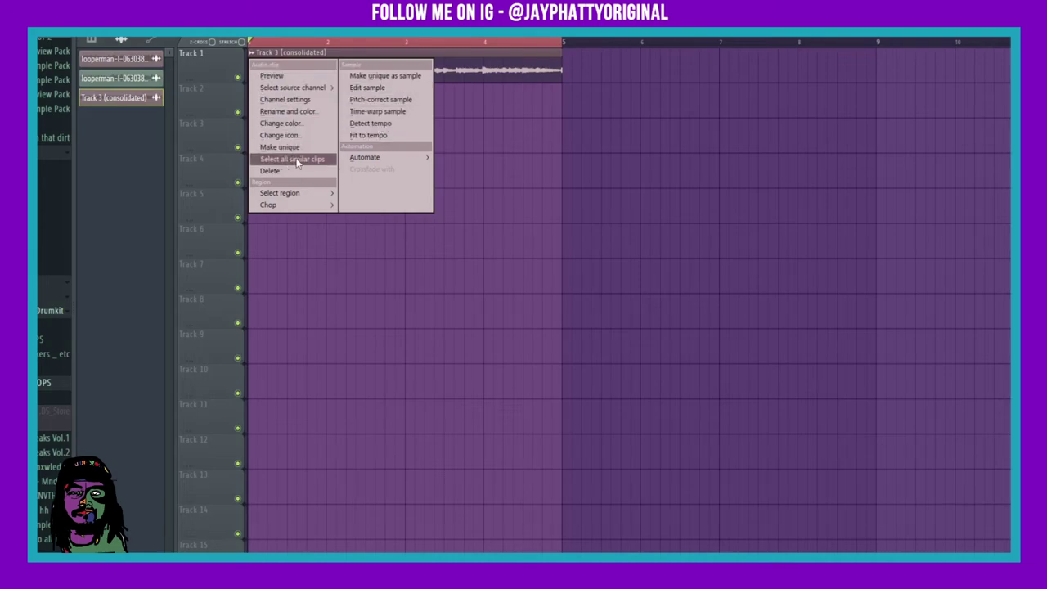
right_click(204, 76)
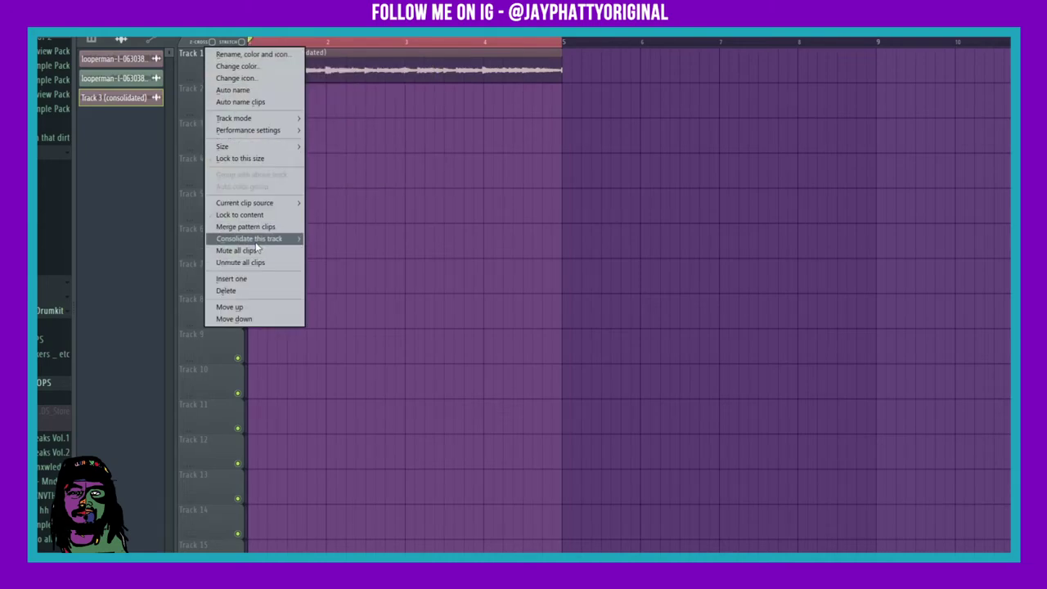
left_click(319, 238)
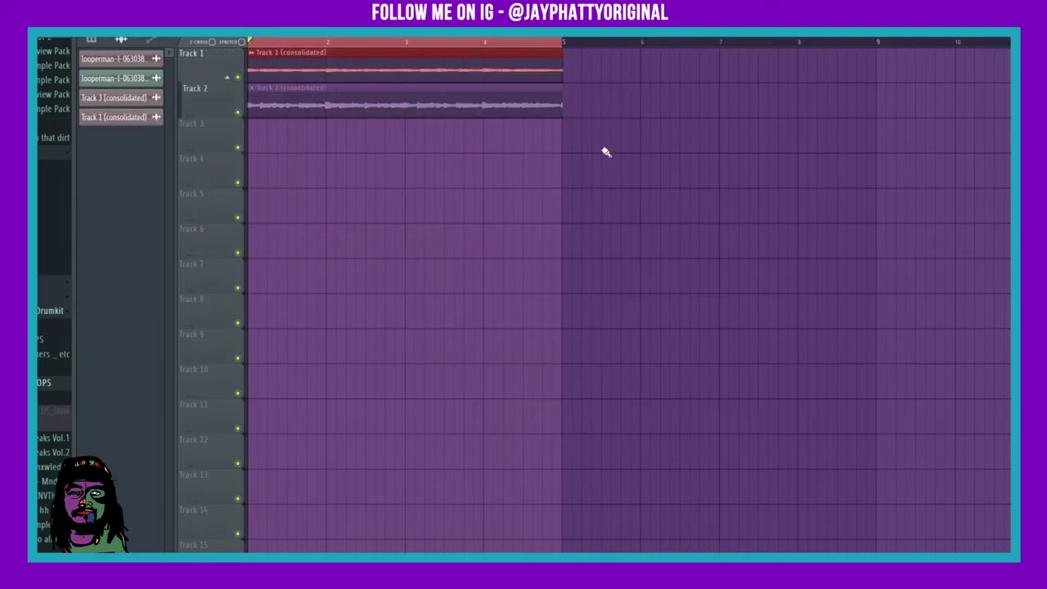
- Delete the original muted clip from Track 2 and ungroup Track 2 from the track above
right_click(539, 112)
right_click(220, 98)
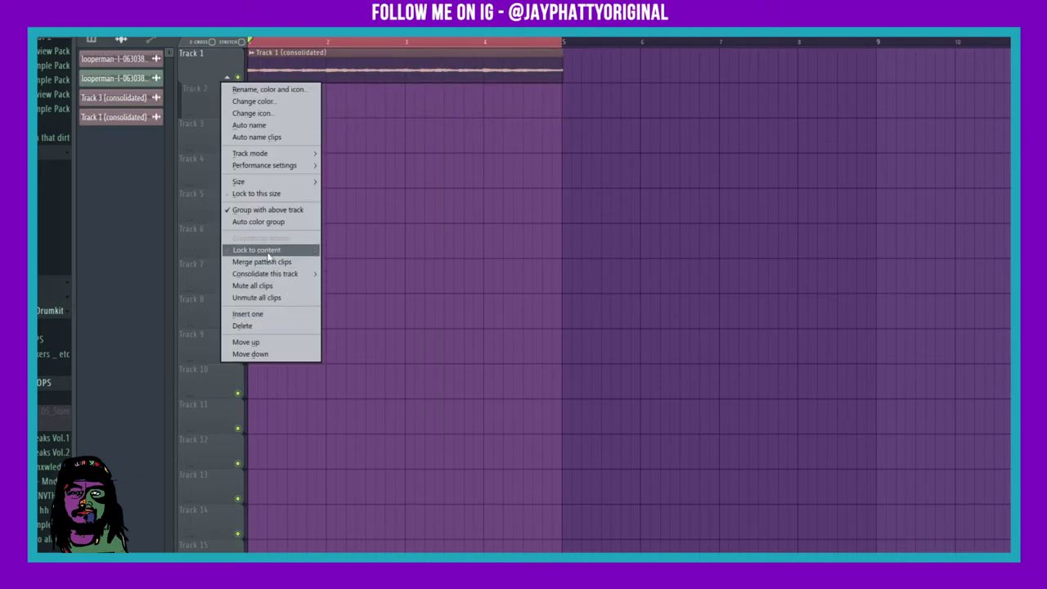
left_click(271, 214)
double_click(309, 81)
right_click(601, 153)
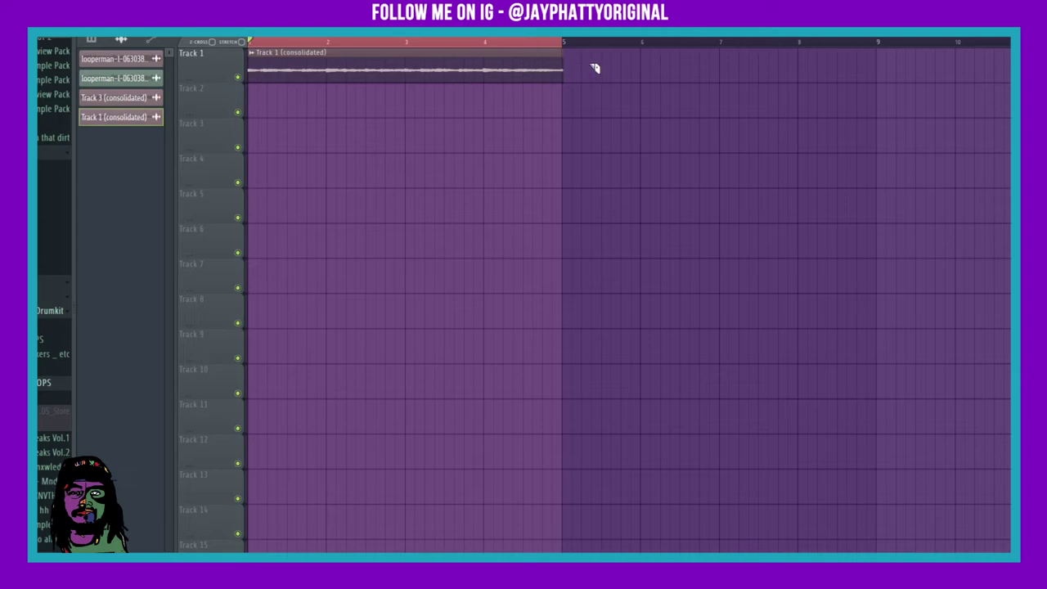
- Route the Track 1 (consolidated) clip to mixer insert 4 and reset that insert to default to clear its effects
scroll(561, 48, "down", 1)
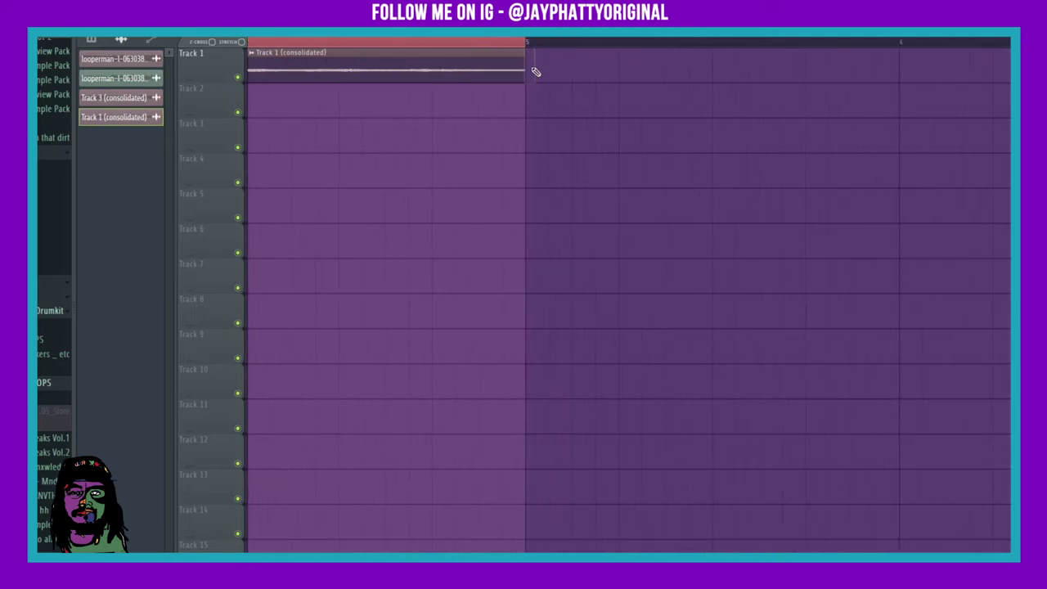
scroll(529, 47, "down", 2)
double_click(450, 69)
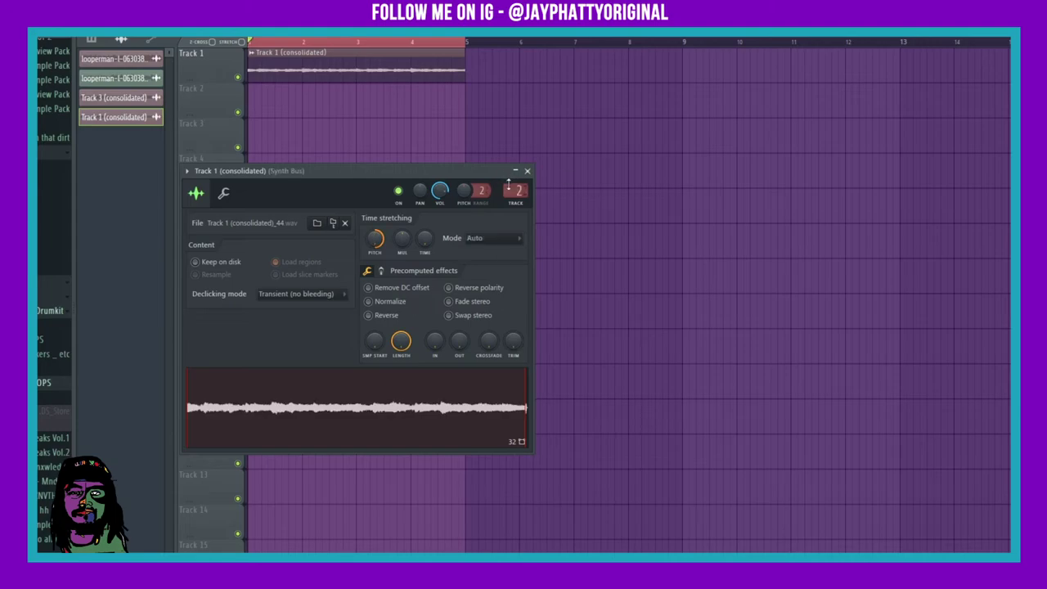
key("F9")
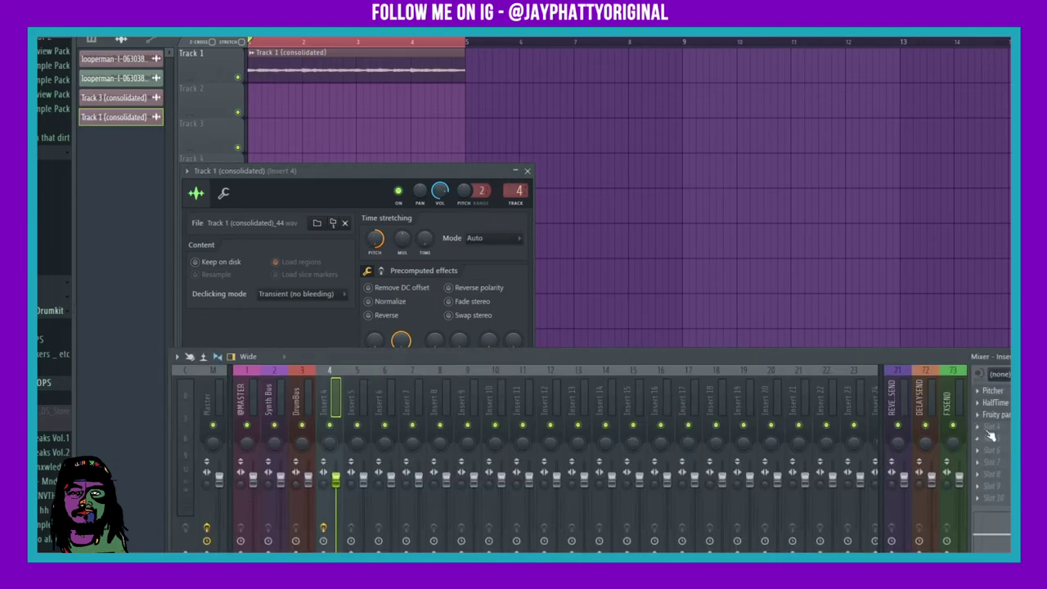
right_click(337, 397)
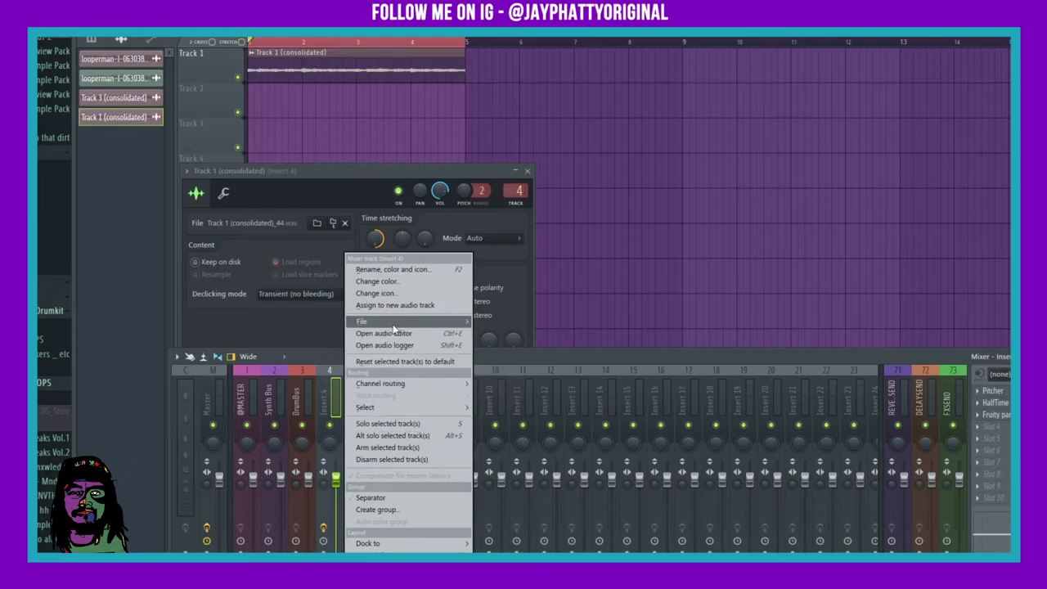
left_click(409, 362)
left_click(626, 321)
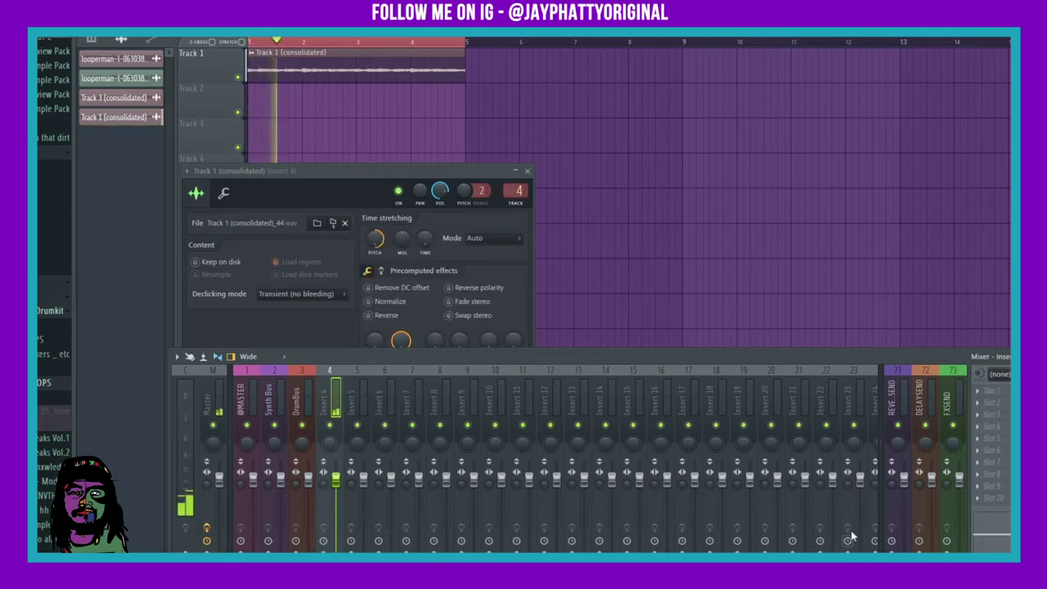
- Load Gross Beat into insert 4's sixth slot and advance to the preset with the repeat, scratch and Slow Tripplet patterns
left_click(997, 446)
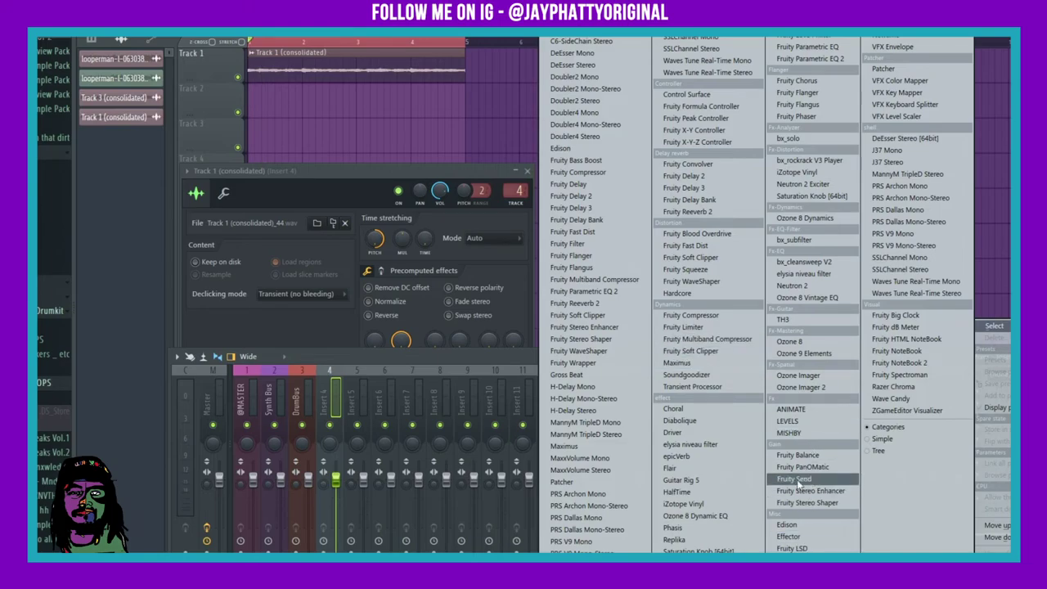
left_click(566, 374)
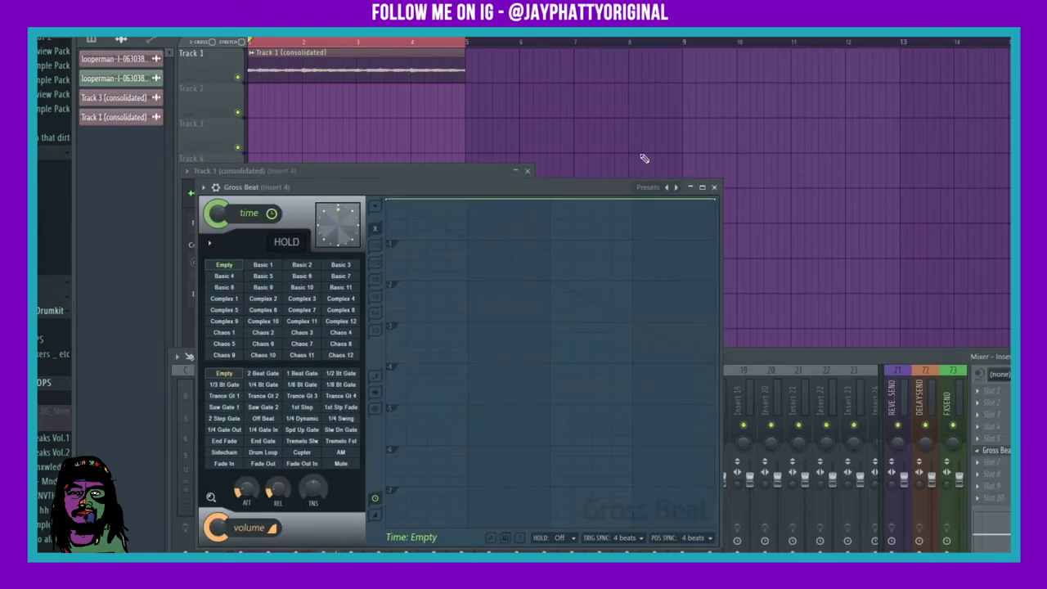
left_click(676, 187)
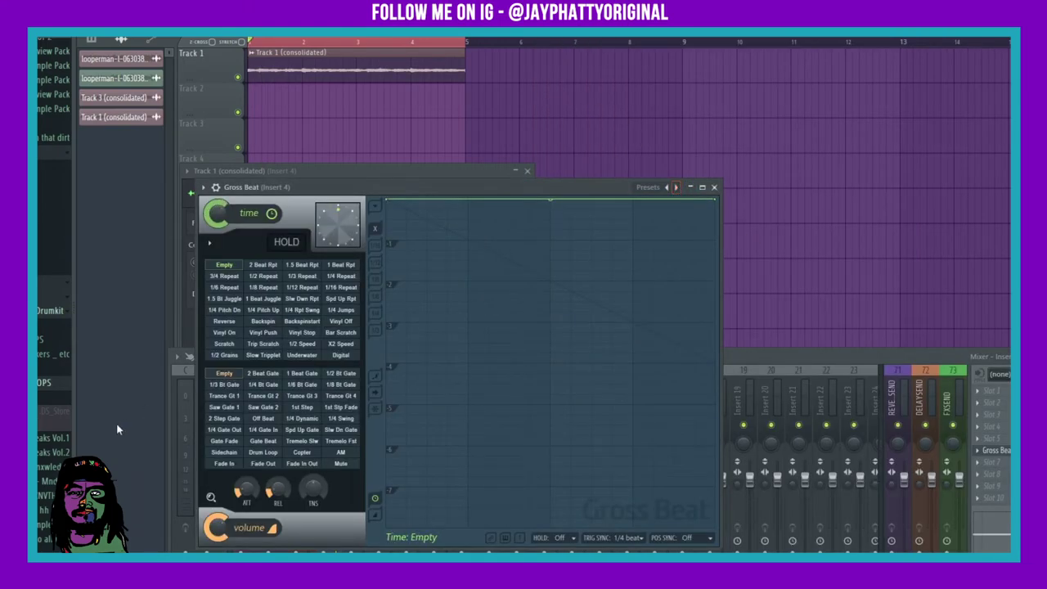
- Audition Gross Beat's Slow Tripplet, 1/2 Speed, Backspinstart and 1/4 Rpt Swng time patterns on the loop
left_click(262, 355)
key("space")
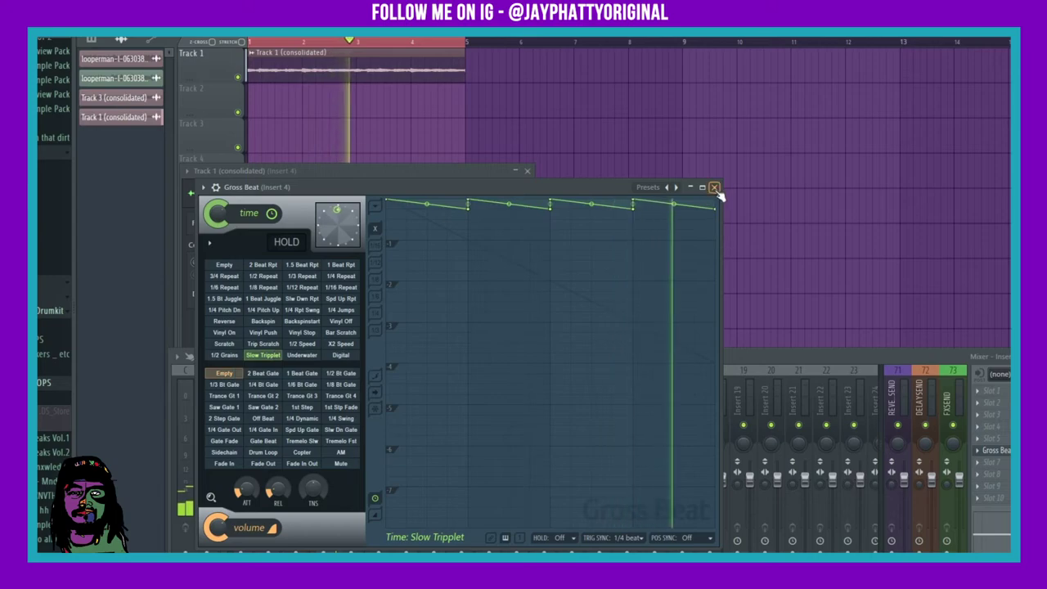
left_click(295, 345)
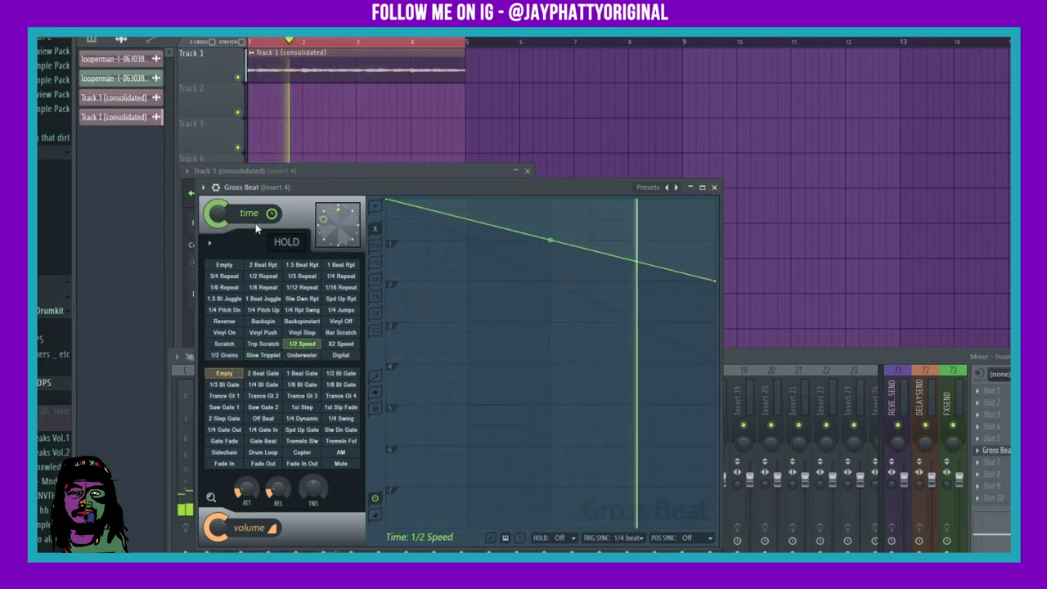
key("space")
left_click(296, 322)
left_click(299, 311)
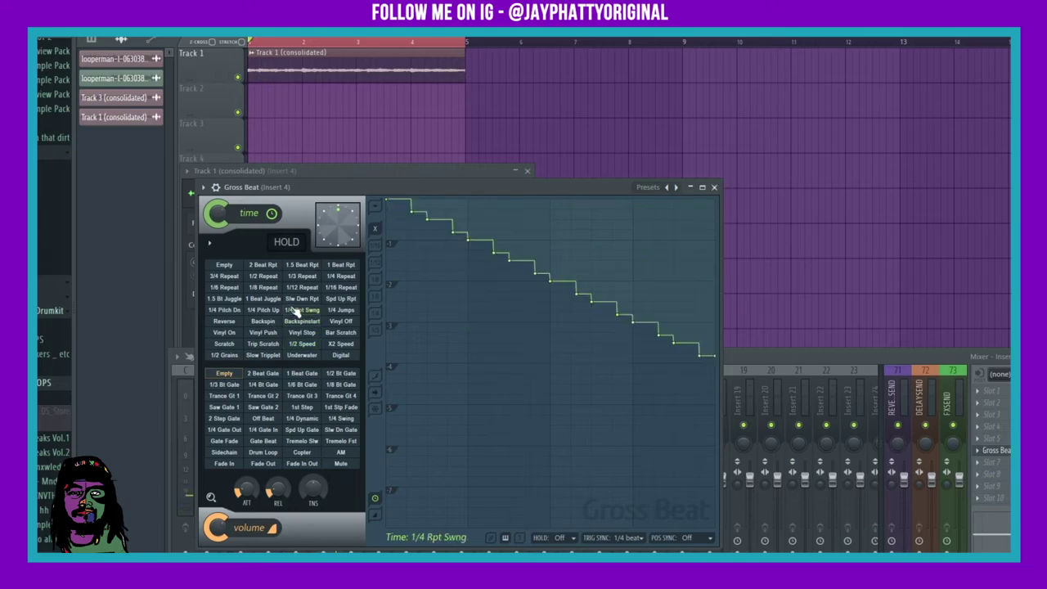
- Browse Gross Beat to the stutter preset, select the Stut time pattern and play the loop
left_click(675, 187)
left_click(675, 187)
left_click(676, 187)
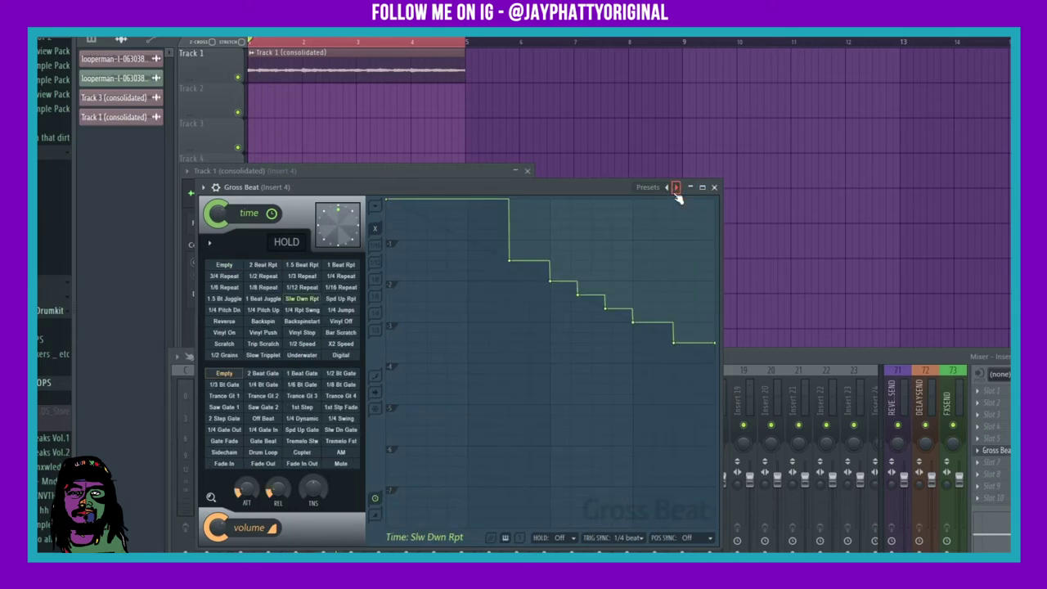
left_click(675, 187)
left_click(262, 265)
key("space")
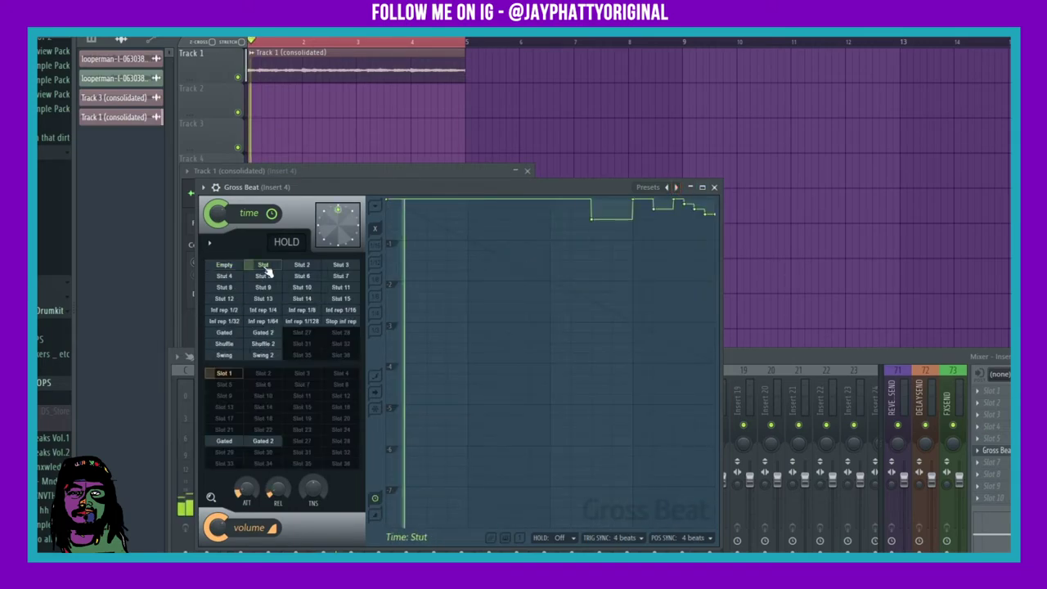
- Reset the consolidated clip's time-stretching pitch to default and close its channel settings
left_click(343, 69)
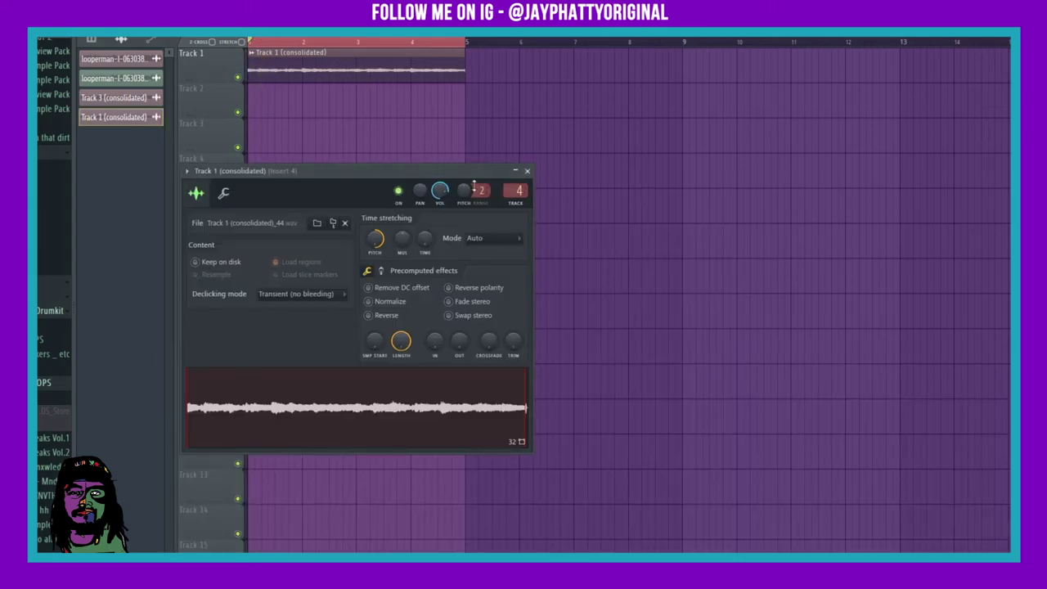
right_click(370, 239)
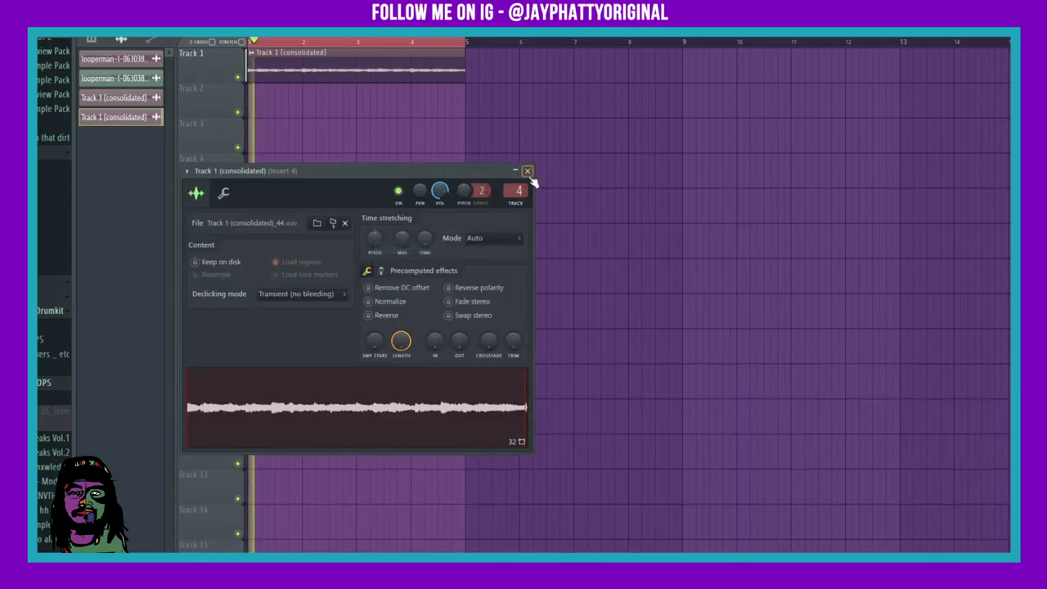
left_click(527, 170)
- Check Gross Beat's Stut pattern in insert 4's sixth slot while the loop plays
key("F9")
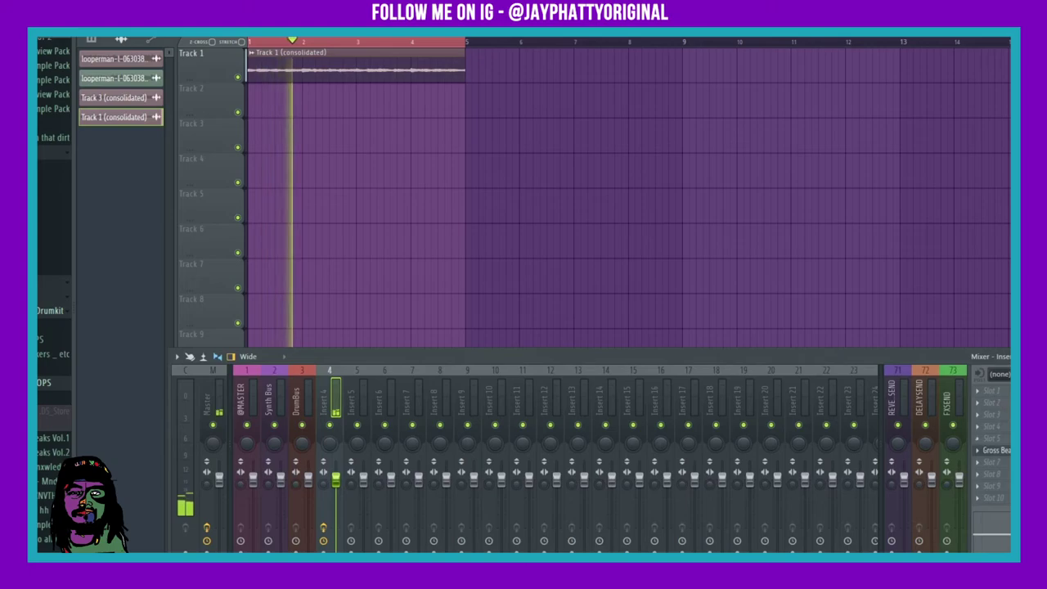
left_click(996, 450)
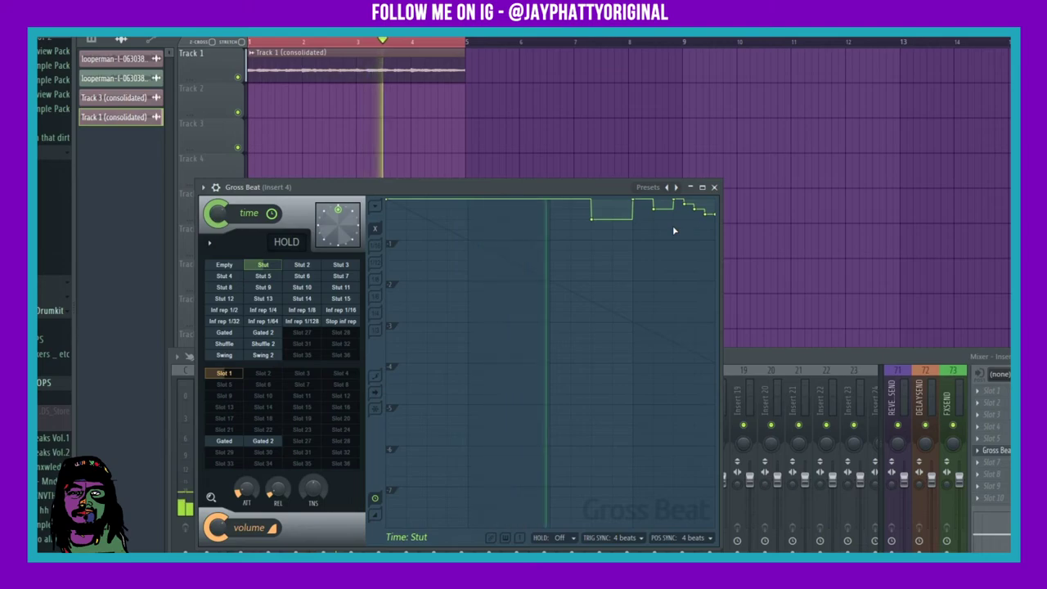
left_click(714, 187)
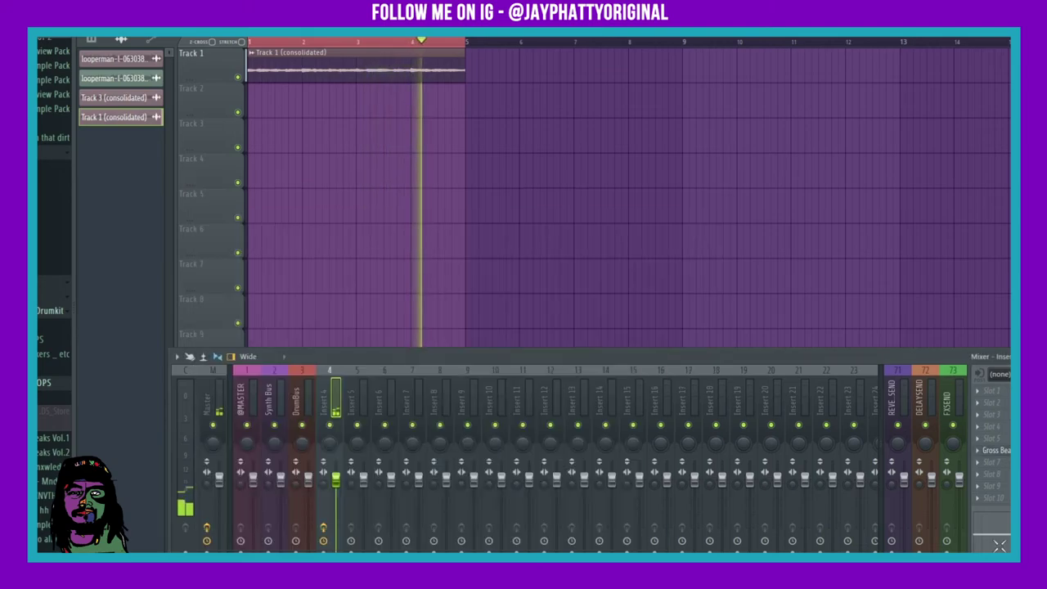
- Load a second Gross Beat into insert 4's seventh slot with the repeat, scratch and Slow Tripplet preset
left_click(987, 462)
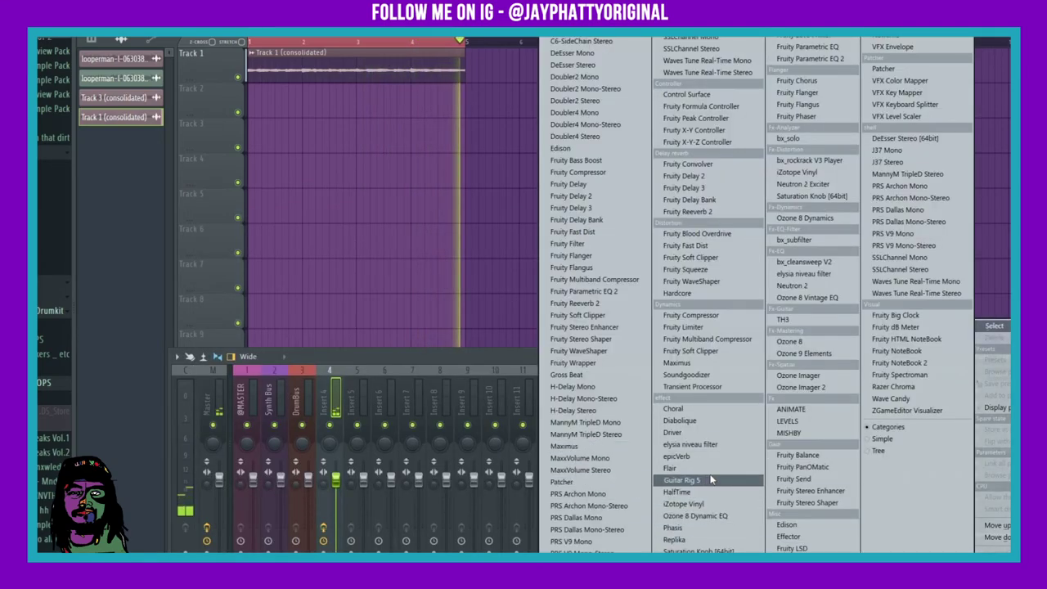
left_click(566, 374)
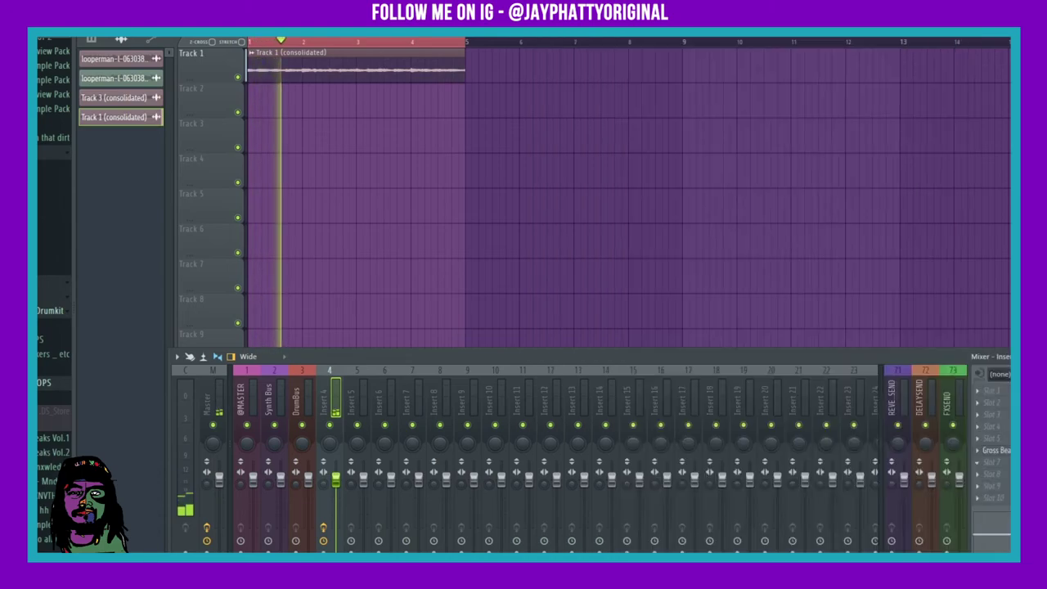
left_click(561, 72)
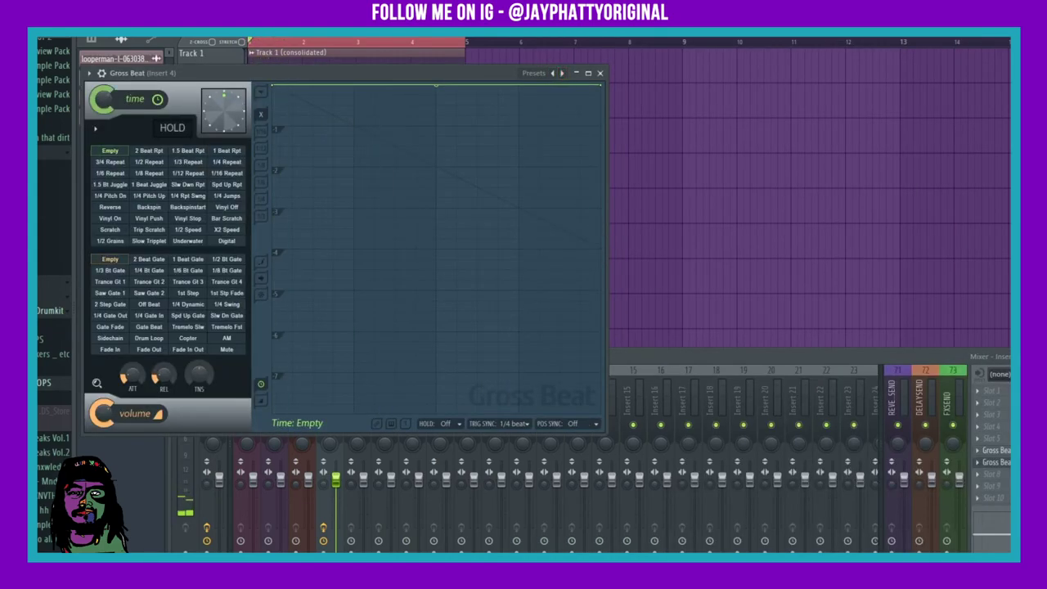
- Try the 1/2 Speed, Slow Tripplet and 2 Beat Rpt time patterns in the second Gross Beat
left_click(187, 230)
left_click(151, 241)
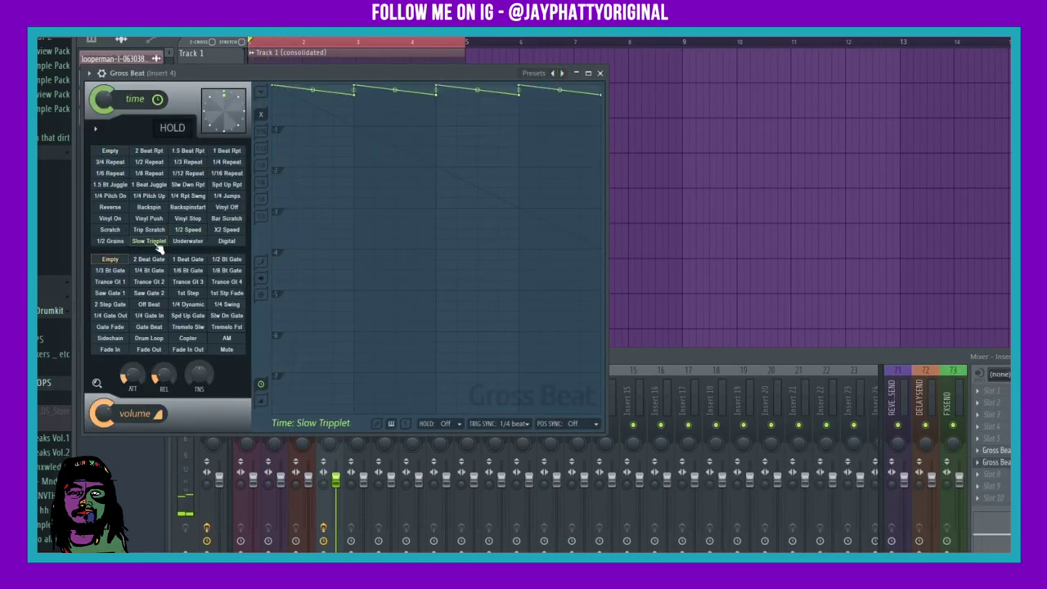
left_click(147, 151)
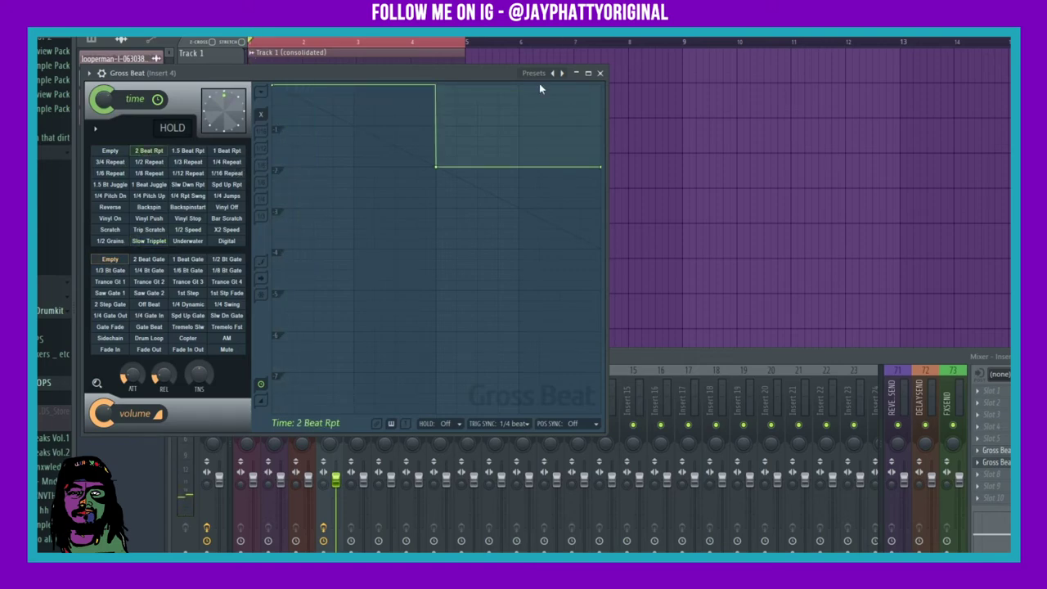
- Switch the second Gross Beat to the flange preset, try Flange 2, and settle on the Flange 3 time pattern
left_click(555, 73)
left_click(152, 153)
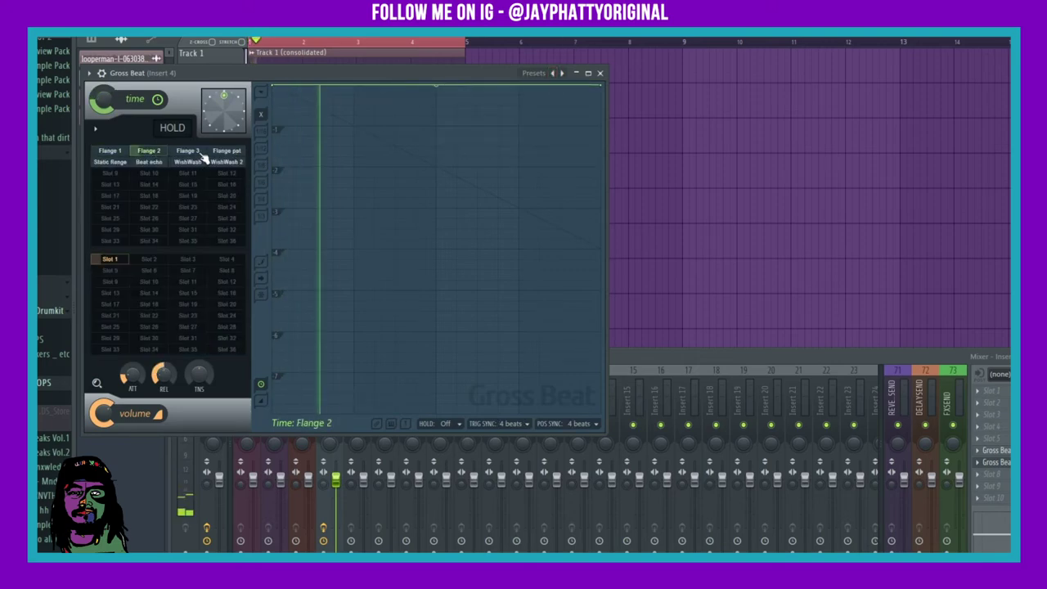
left_click(202, 153)
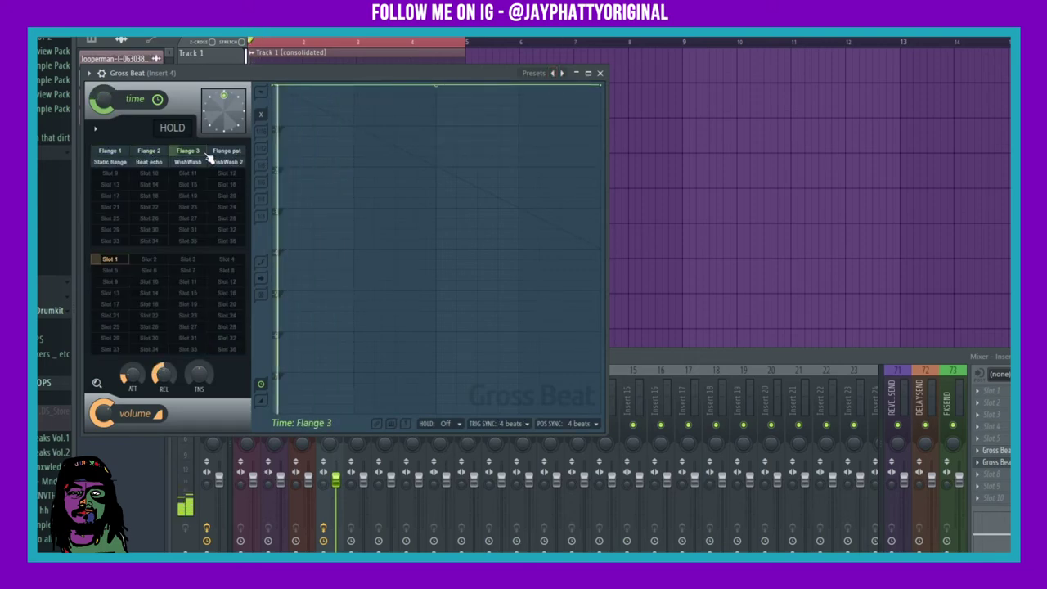
left_click(600, 73)
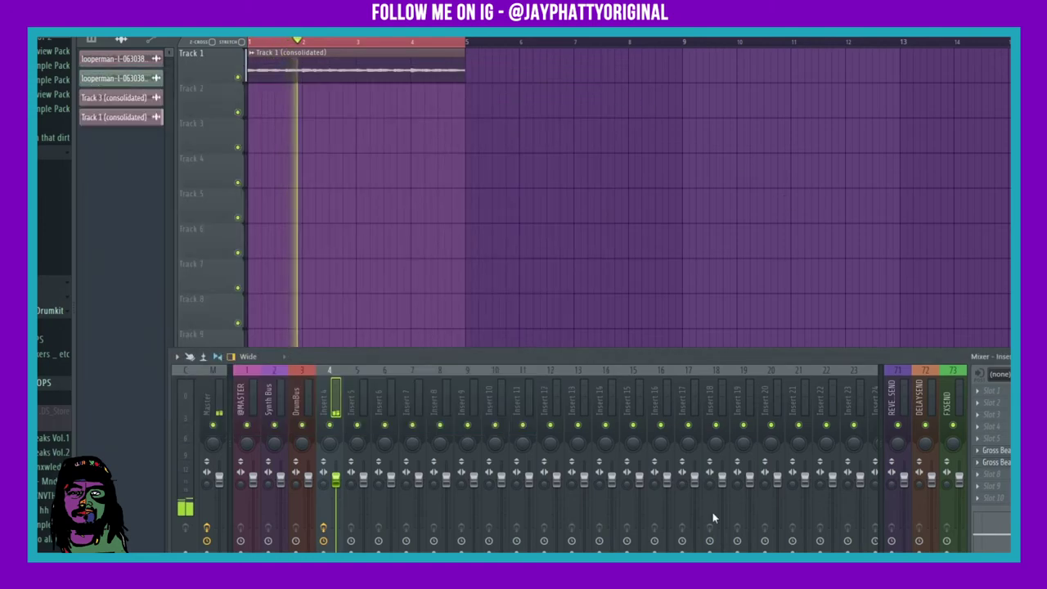
- Normalize the Track 1 (consolidated) clip in its channel settings
double_click(397, 69)
left_click(391, 301)
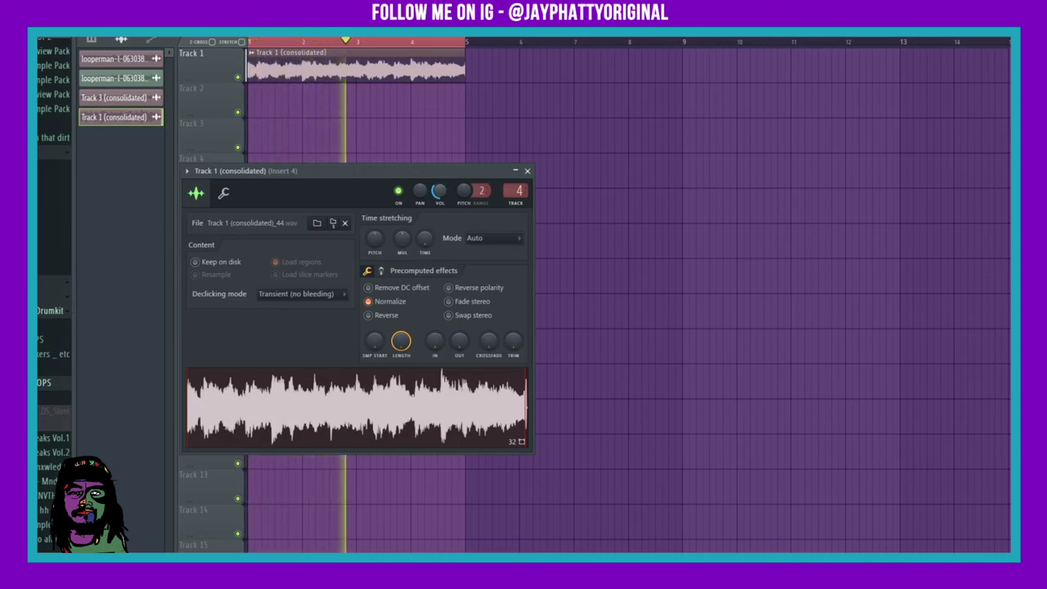
left_click(527, 171)
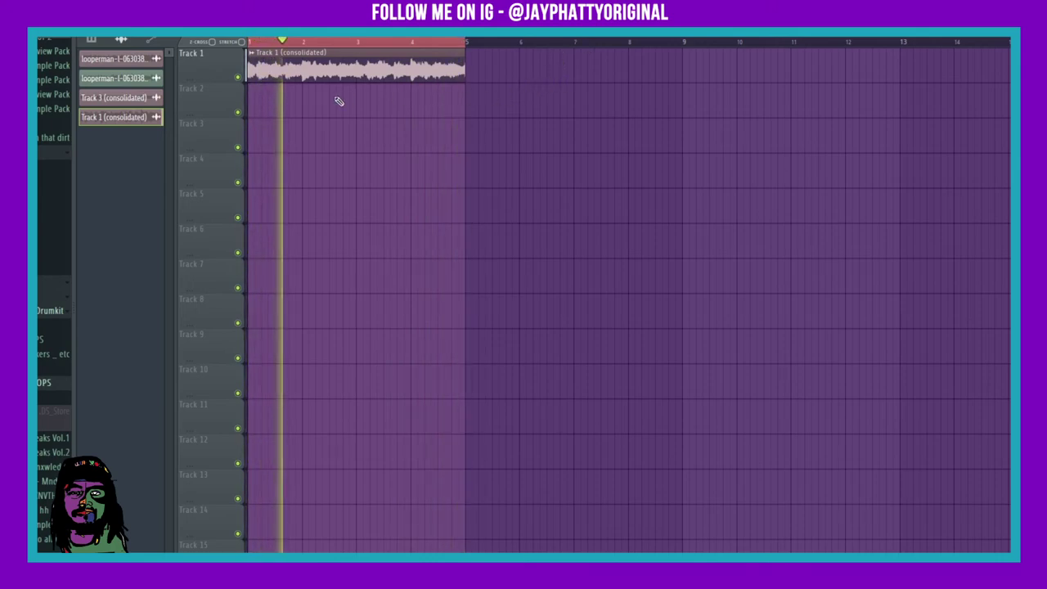
- Stop playback, duplicate the consolidated clip to bar 5 on Track 1, and set the playback selection to bars 5 to 9
key("space")
left_click(643, 82)
left_click_drag(644, 82, 542, 96)
left_click_drag(466, 48, 755, 59)
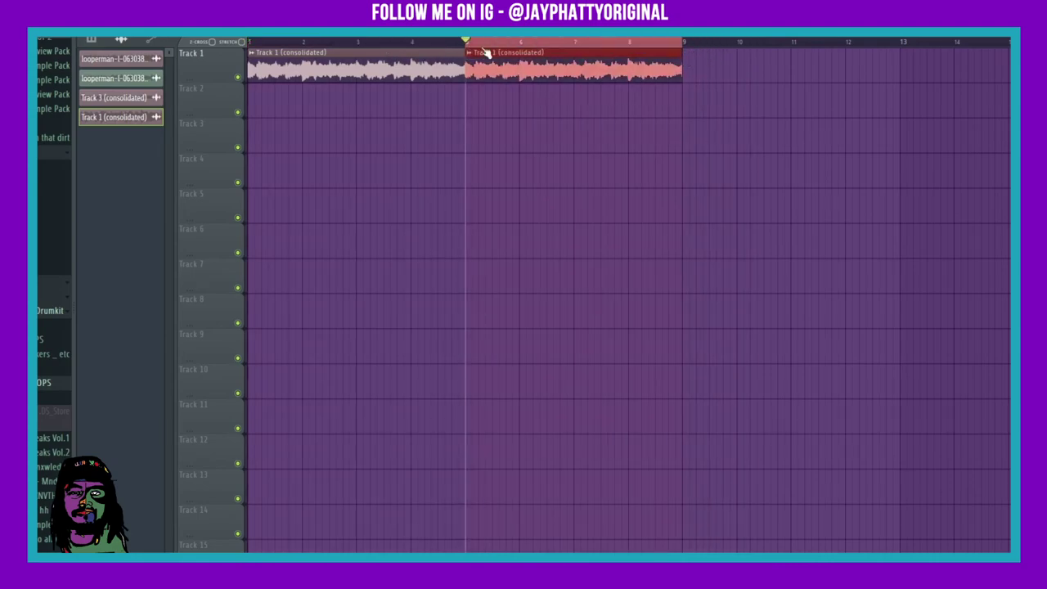
- Set the playback selection to bars 1 to 5 and rename the first Gross Beat on insert 4 as stutter
left_click_drag(466, 41, 268, 42)
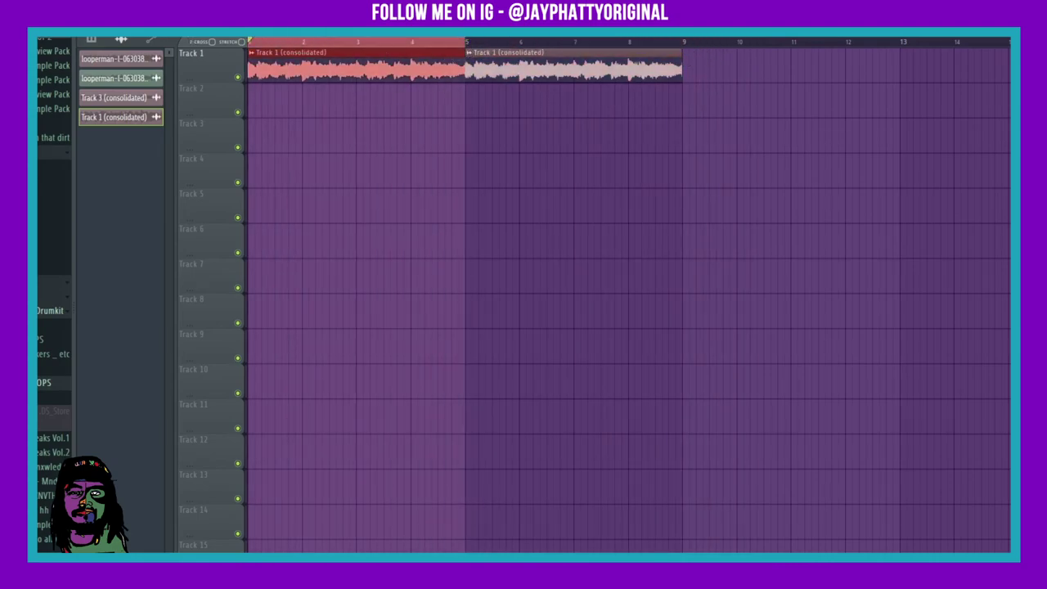
key("F9")
left_click(996, 449)
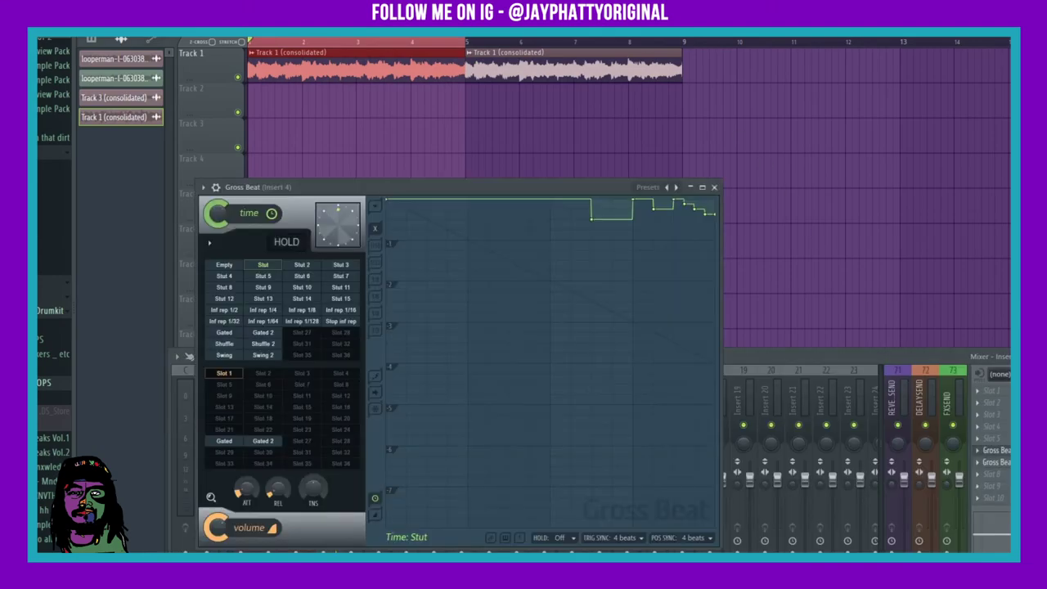
left_click(1002, 456)
left_click(977, 453)
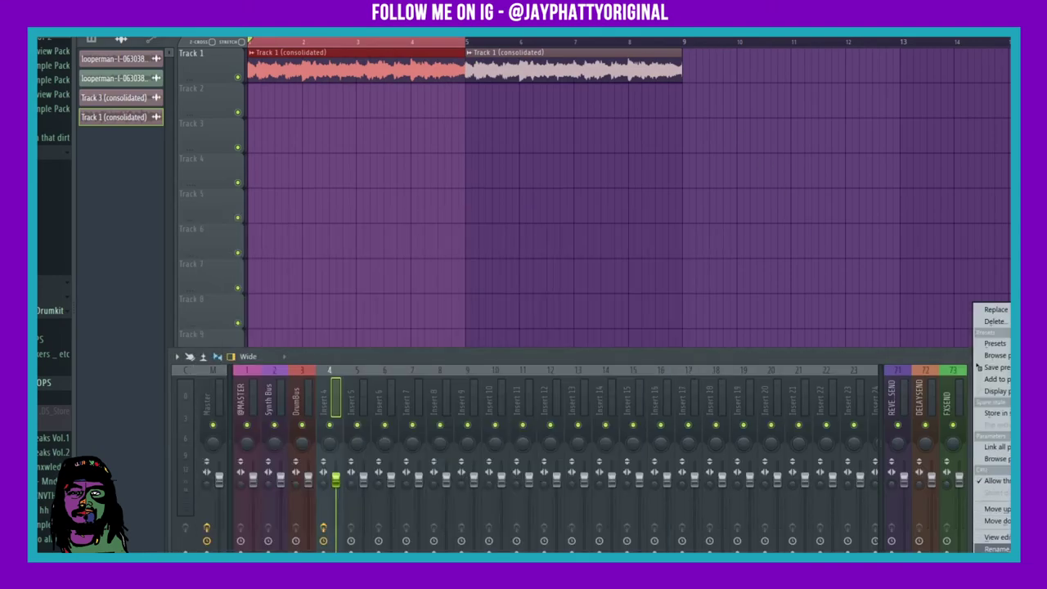
left_click(993, 547)
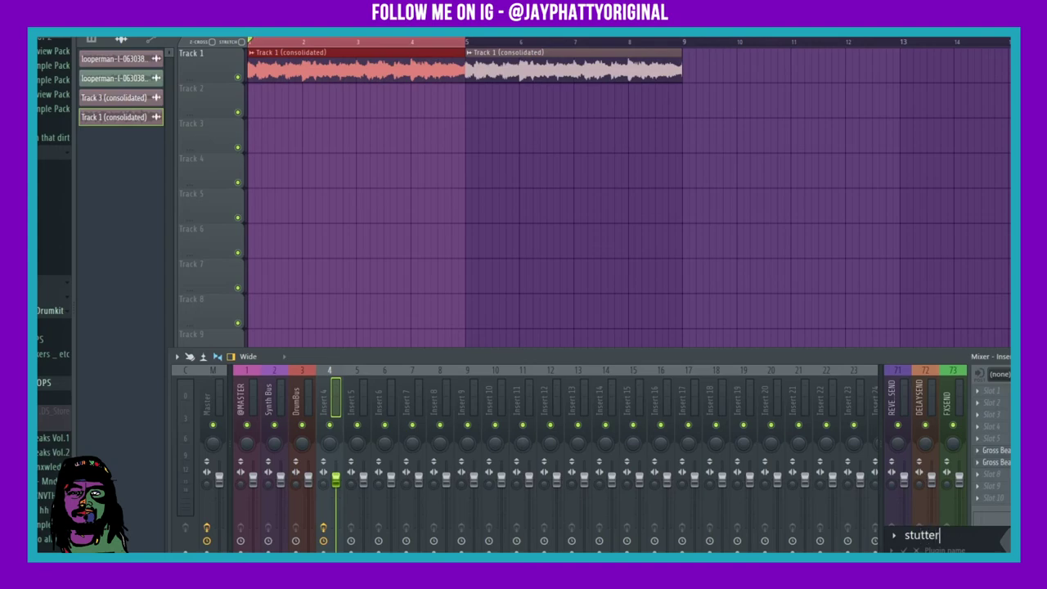
key("Return")
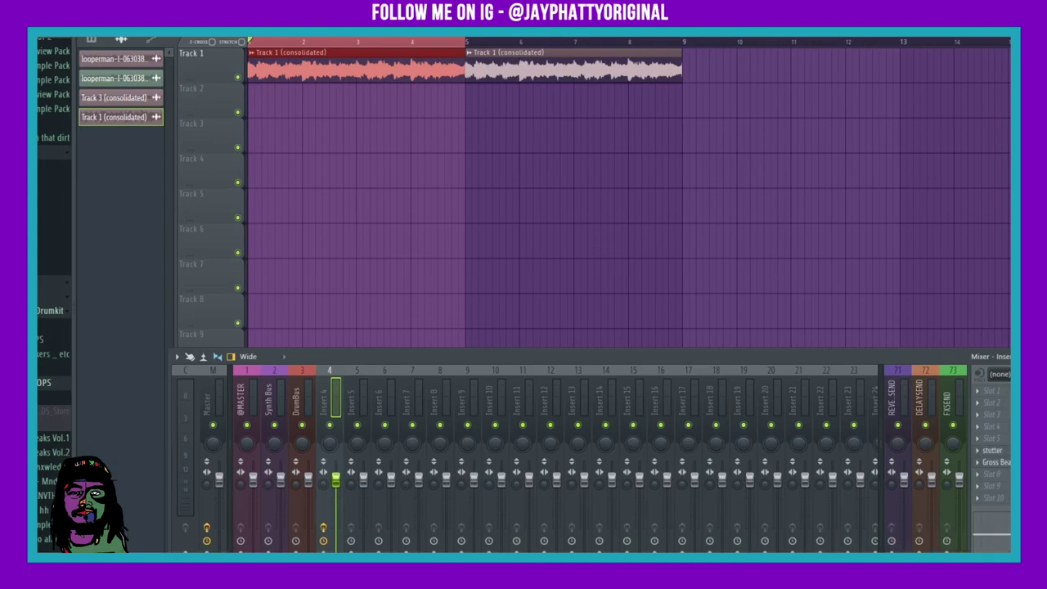
- Automate the stutter effect's mix level over bars 1 to 5 on Track 2, and set the playback selection to bars 5 to 9
key("F9")
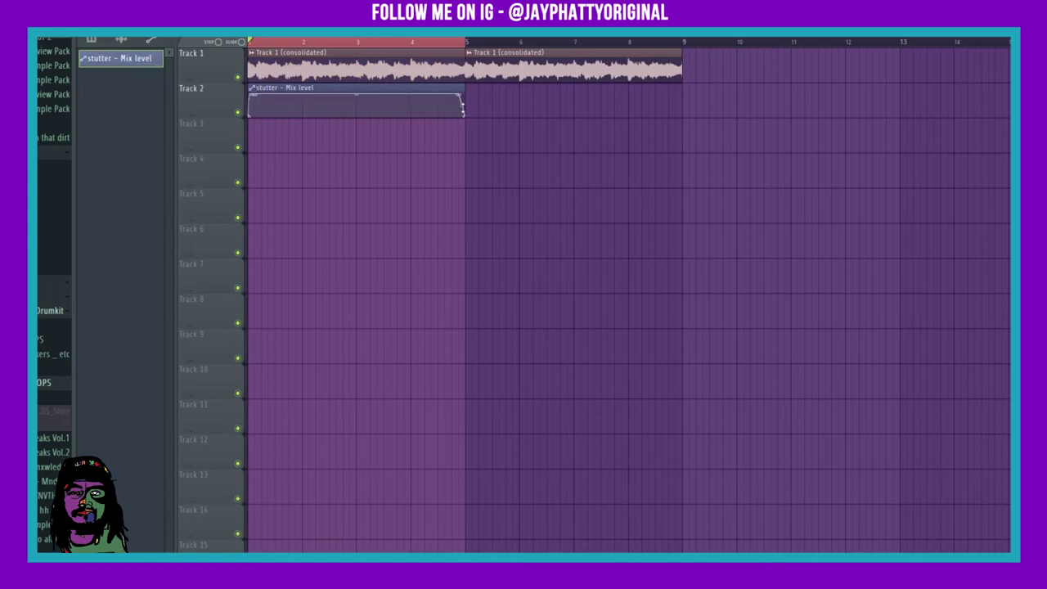
left_click_drag(470, 43, 702, 63)
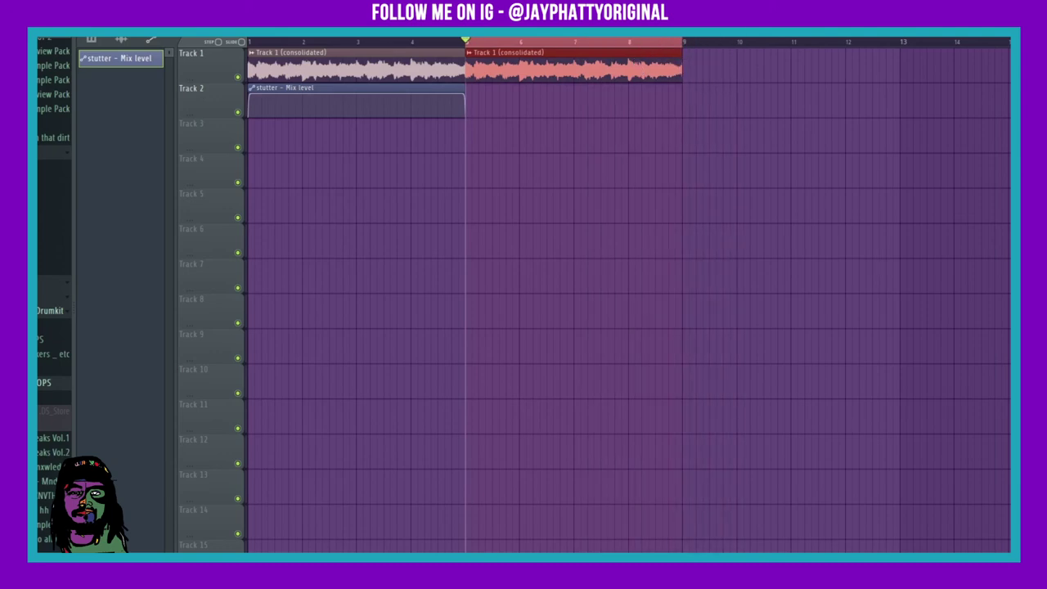
- Add a third Gross Beat in slot 8 of insert 4 and switch it to the preset with the Scrt Patt patterns
key("F9")
left_click(996, 476)
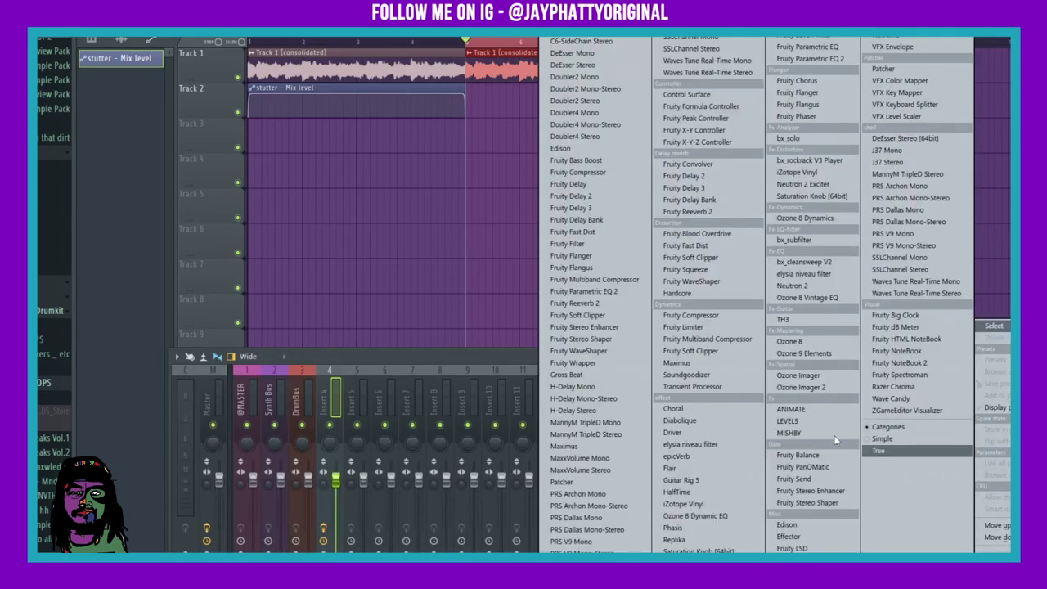
left_click(566, 374)
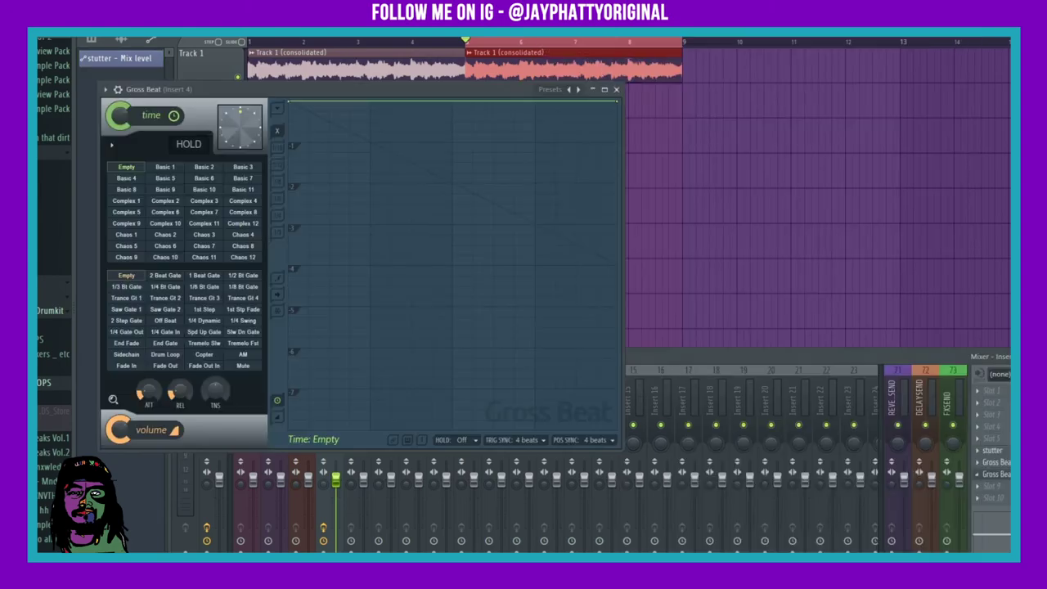
left_click(577, 90)
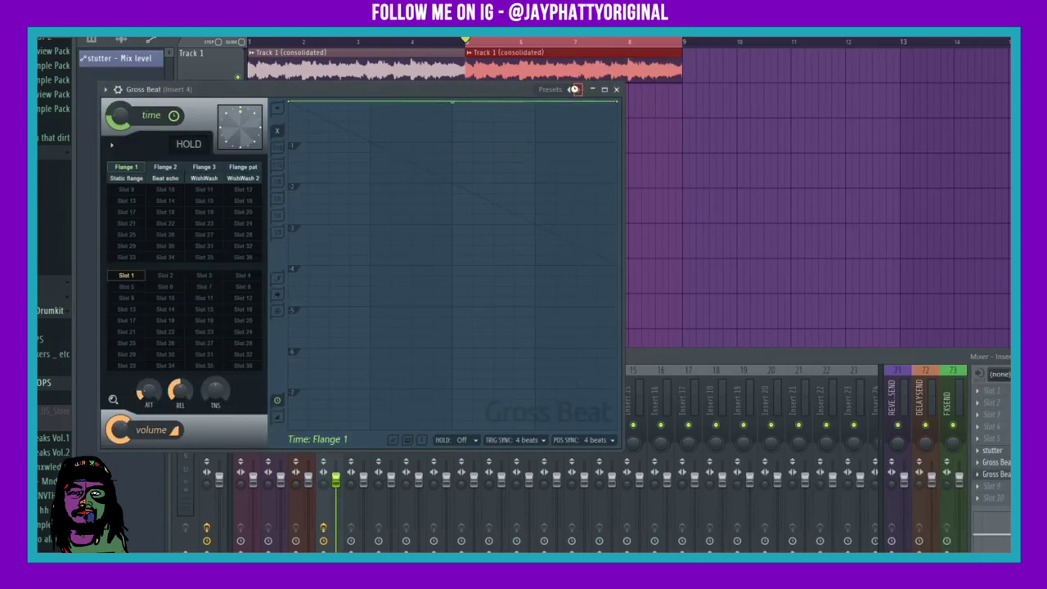
left_click(578, 90)
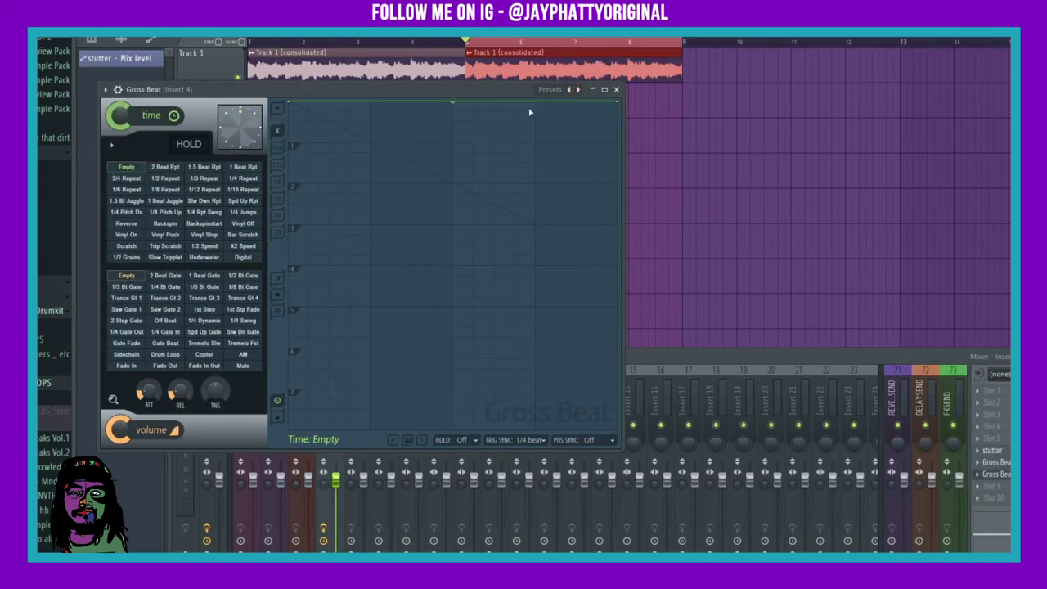
left_click(568, 90)
left_click(577, 90)
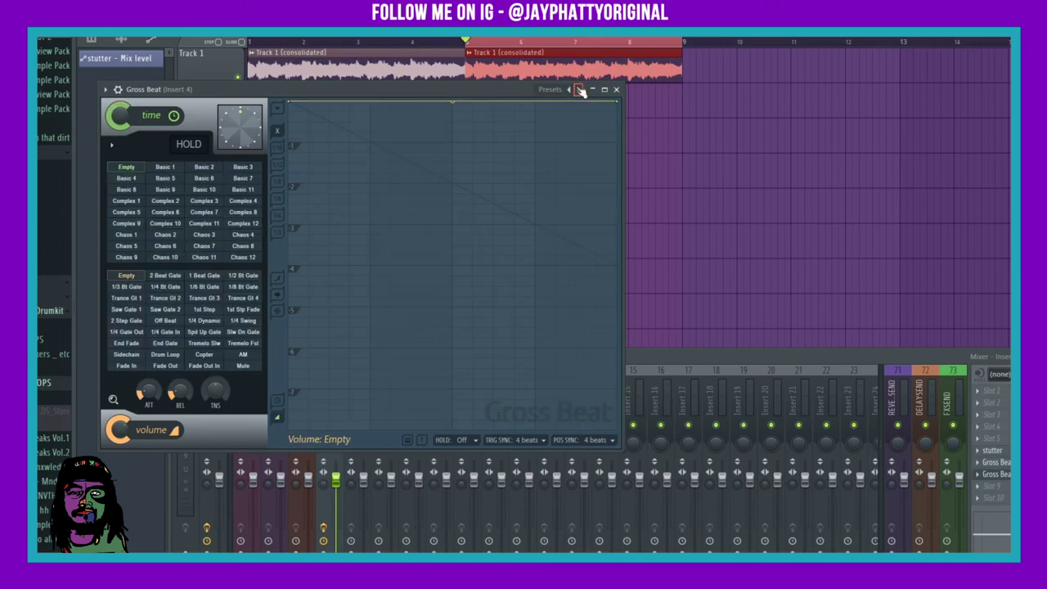
left_click(577, 90)
left_click(577, 90)
left_click(577, 90)
left_click(578, 90)
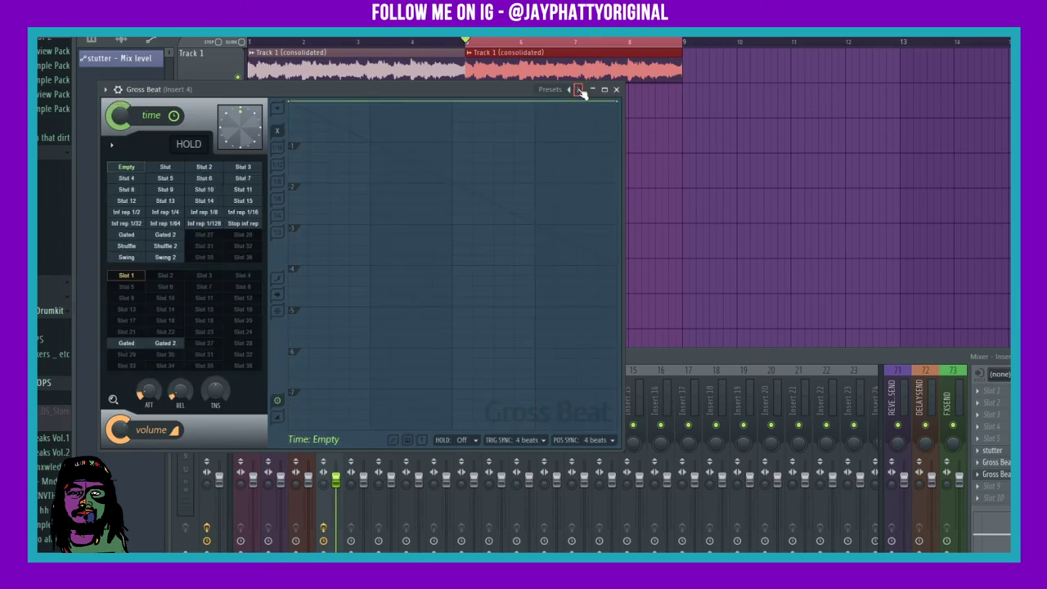
left_click(578, 90)
- Play bars 5 to 9 while trying Scrt Patt 5, 1 and 6 in the third Gross Beat, ending on Scrt Patt 7
left_click(173, 177)
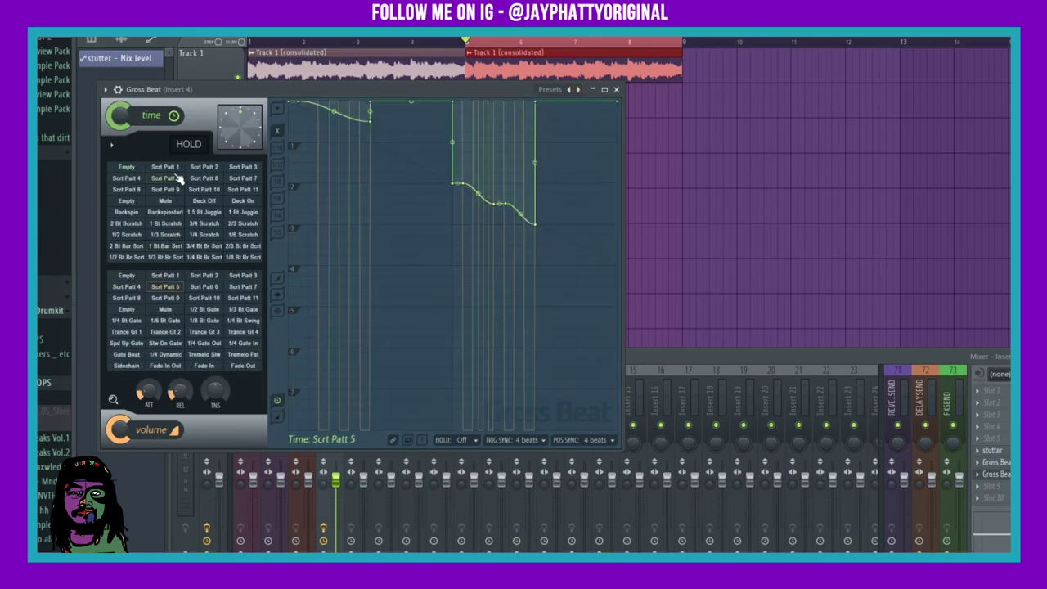
left_click(182, 169)
key("space")
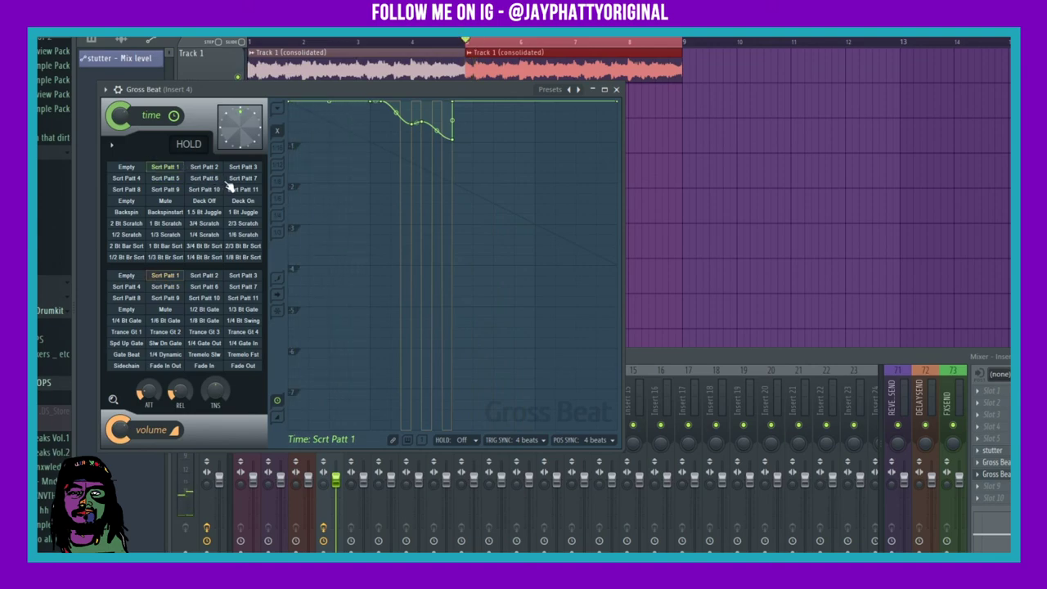
left_click(204, 177)
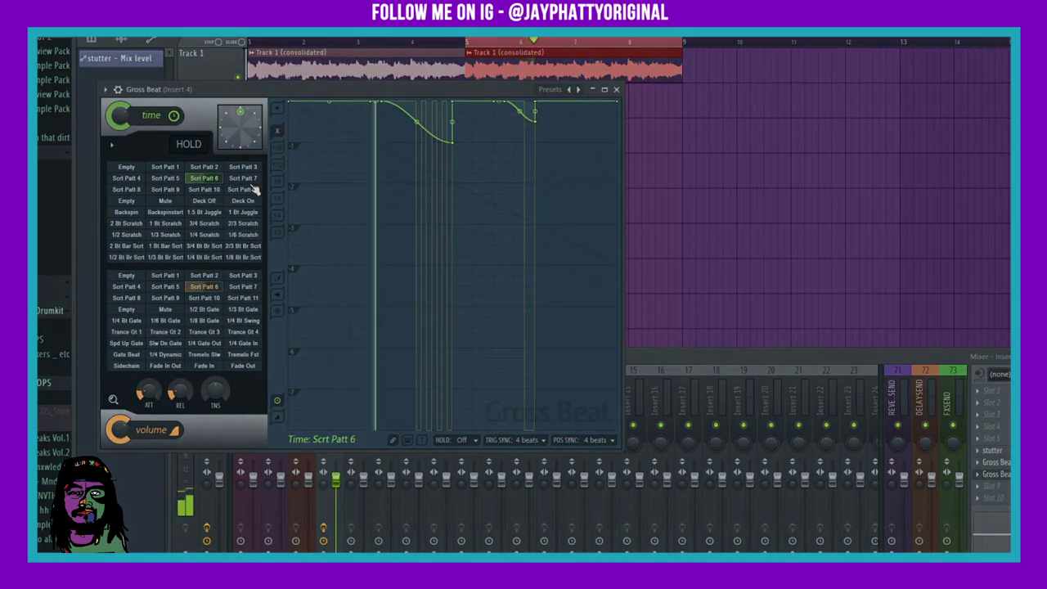
left_click(245, 178)
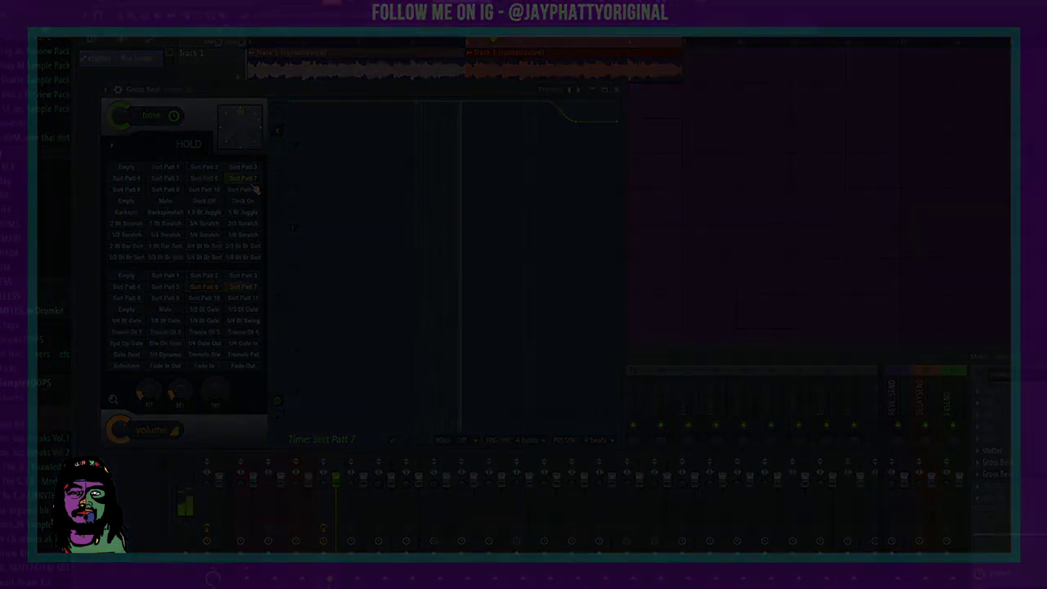